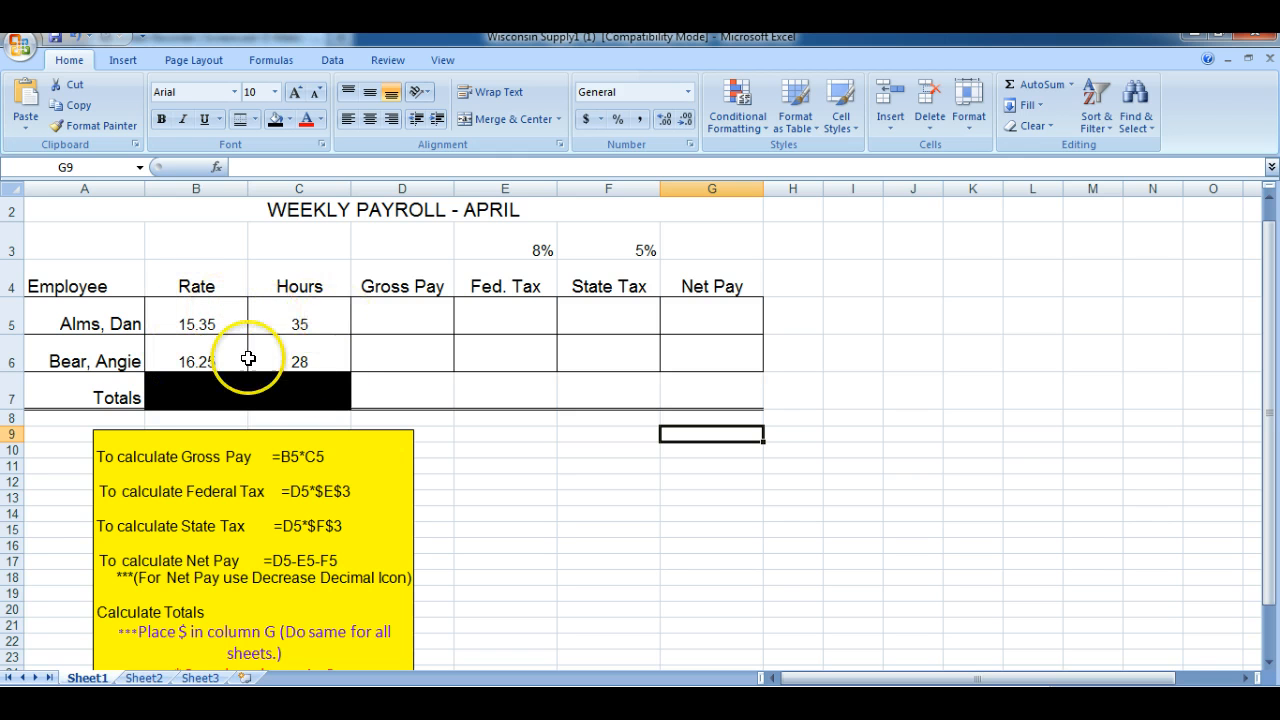
Calculate the first employee's gross pay in D5 with the formula =B5*C5
{"action": "left_click", "coordinate": [389, 313]}
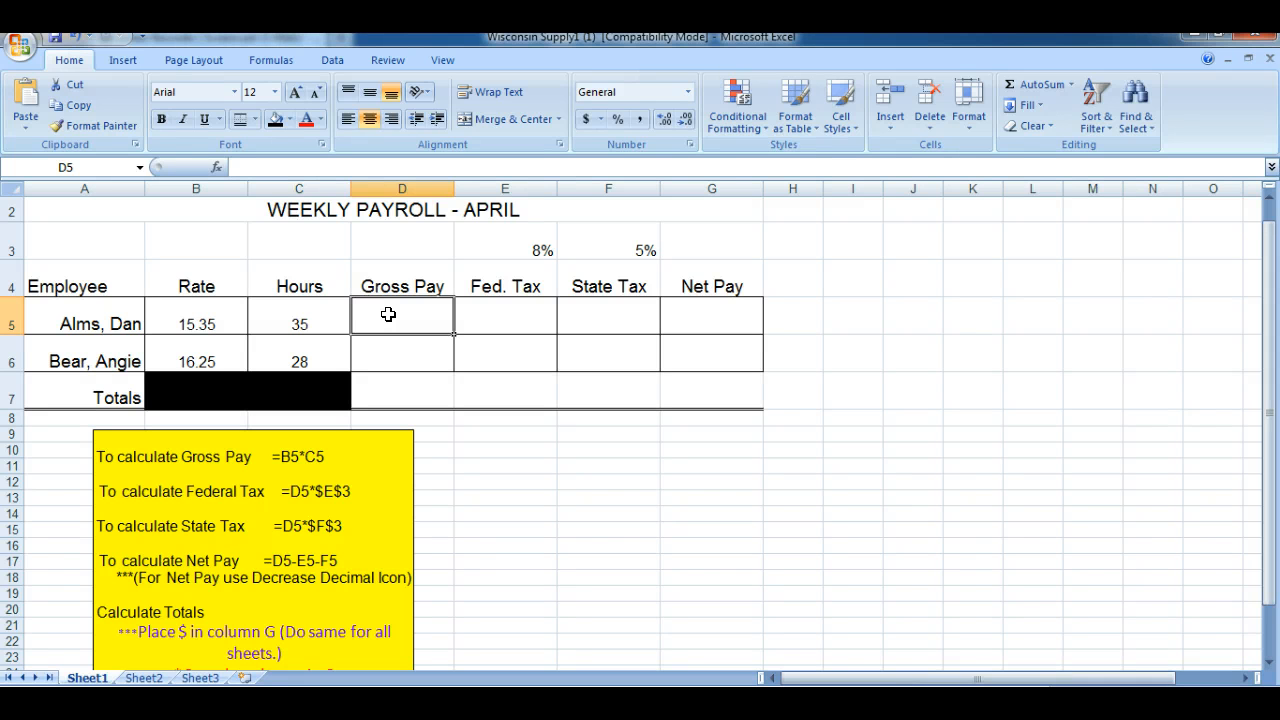
{"action": "type", "text": "="}
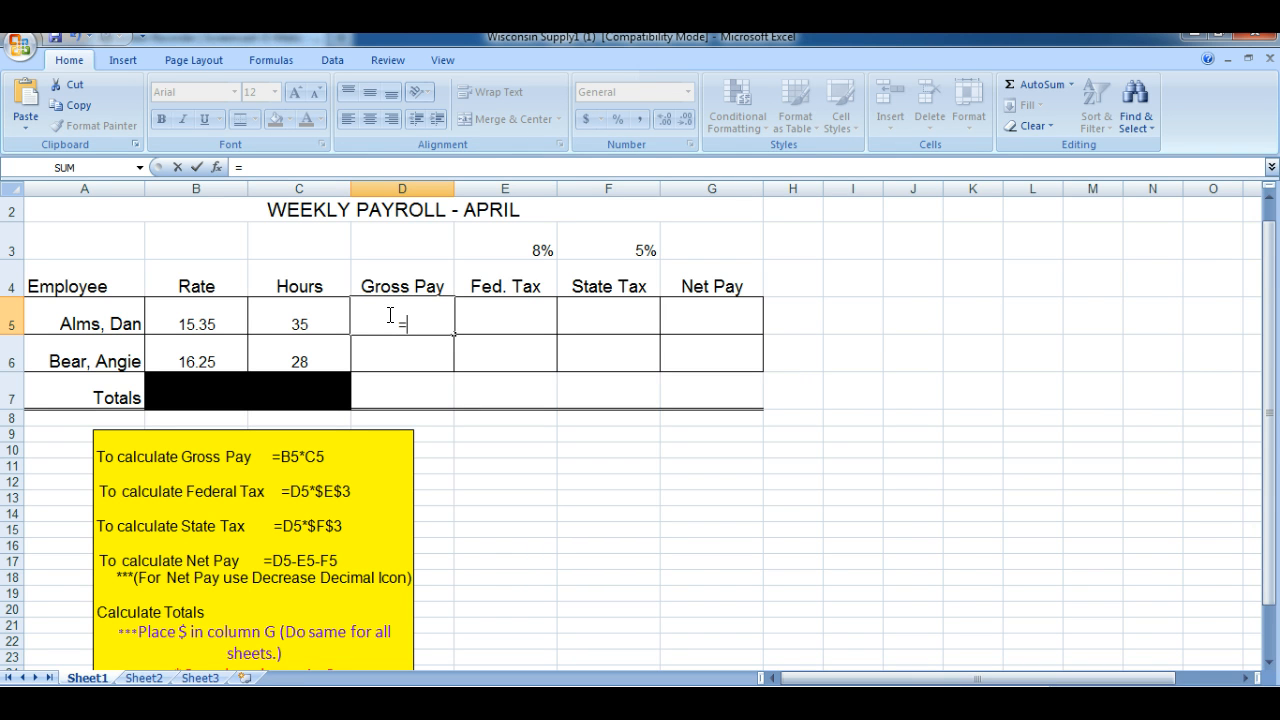
{"action": "left_click", "coordinate": [216, 323]}
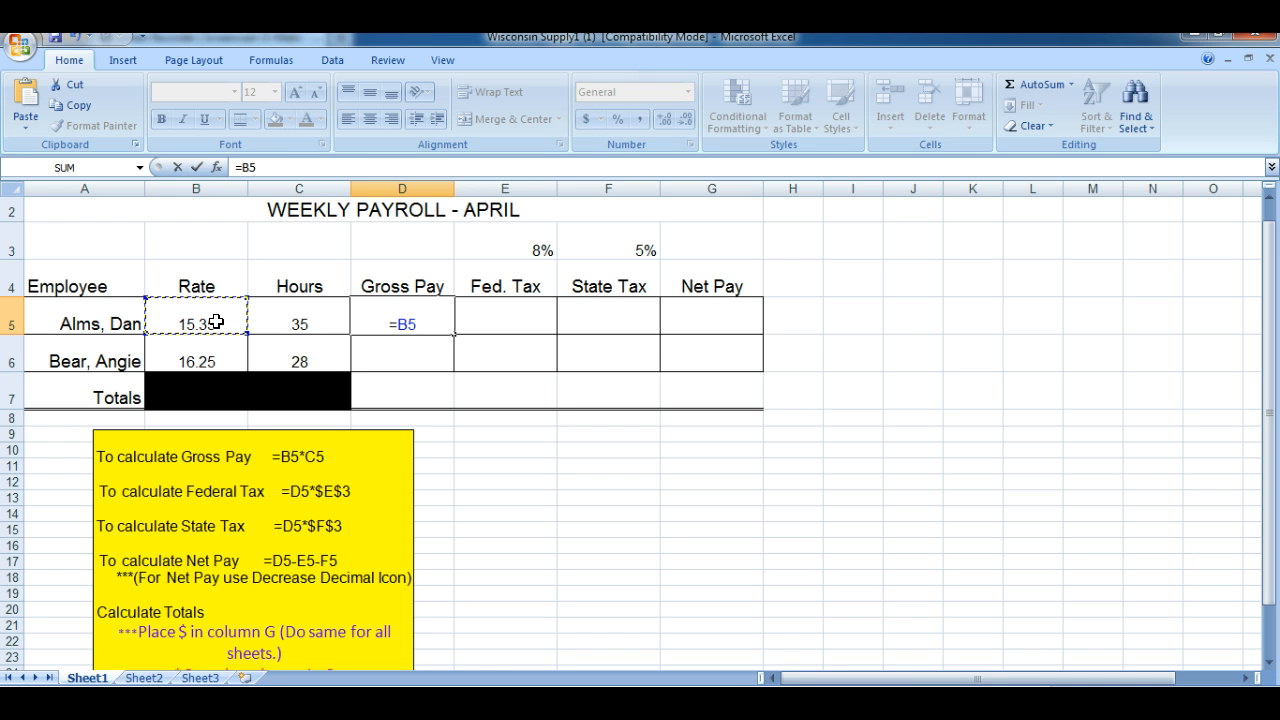
{"action": "type", "text": "*"}
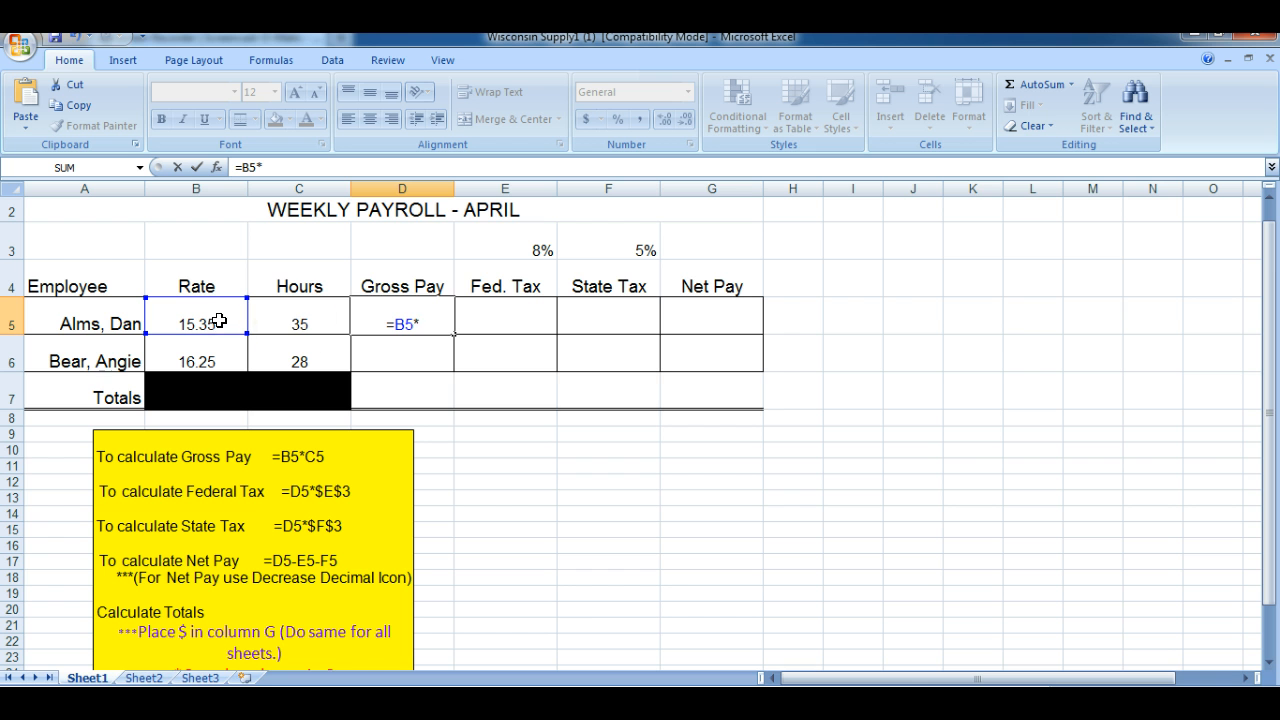
{"action": "left_click", "coordinate": [301, 317]}
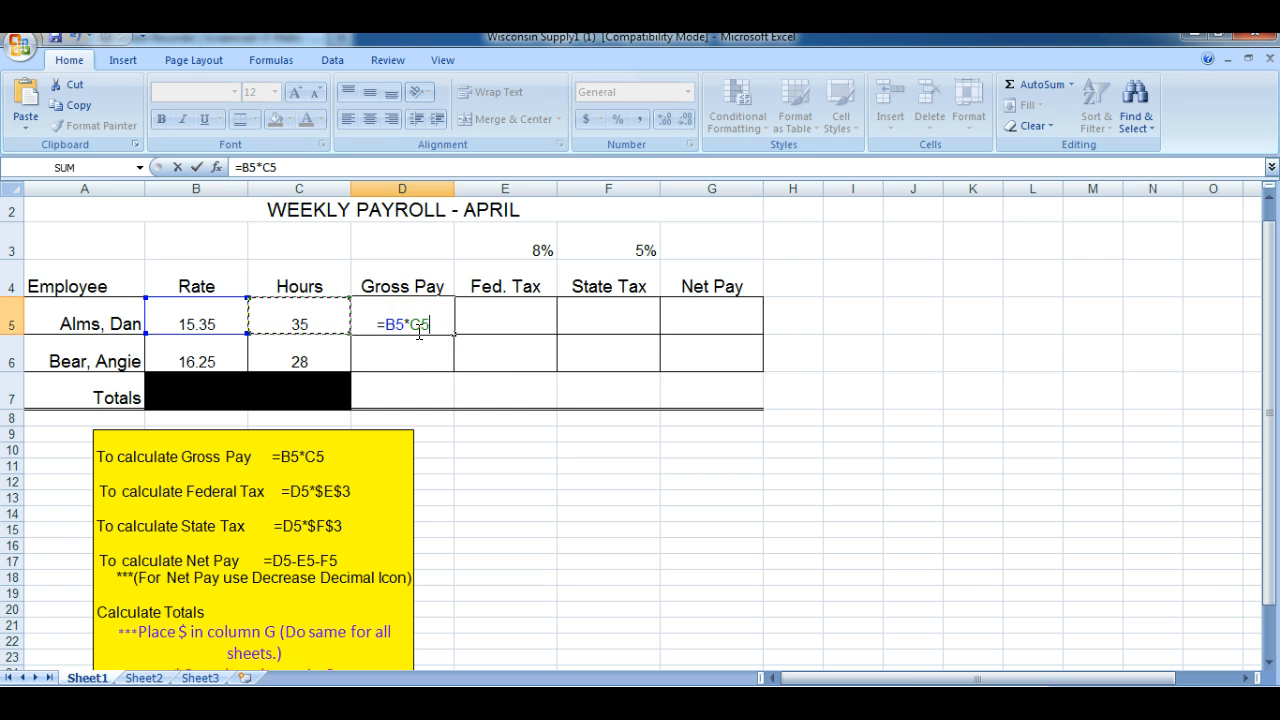
{"action": "key", "text": "Return"}
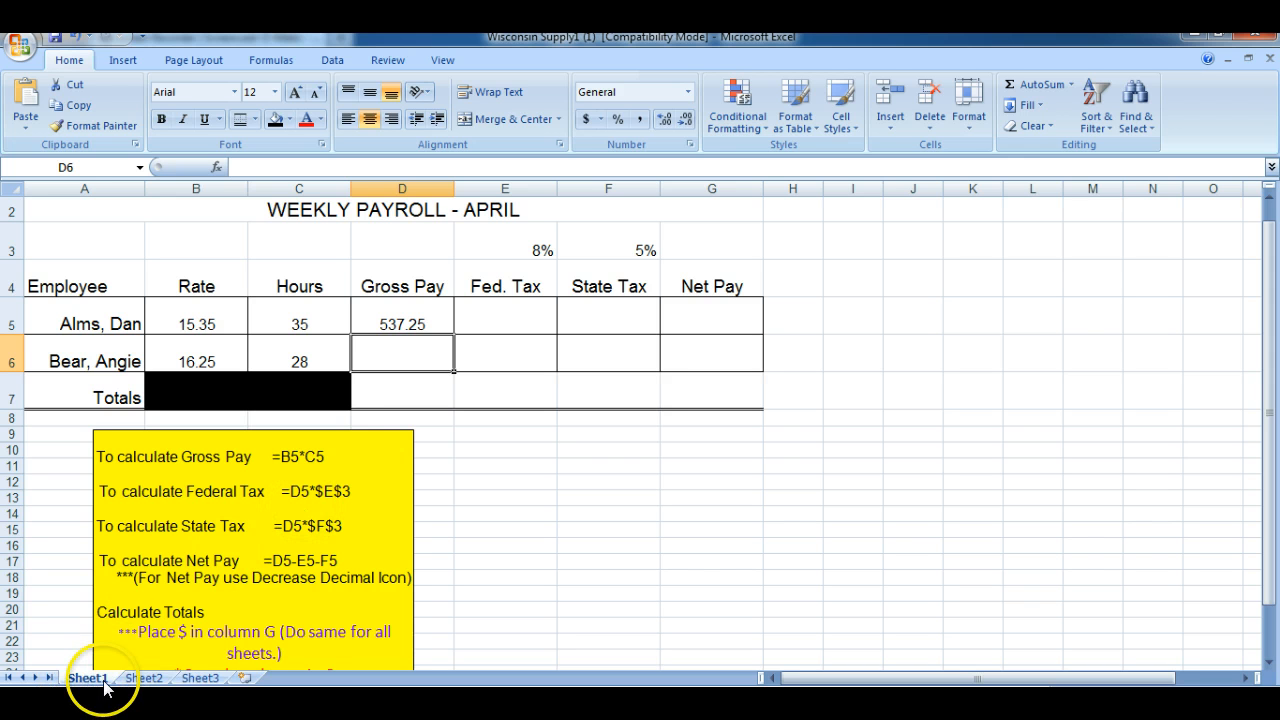
Fill the gross pay formula from D5 down to D6 for the second employee
{"action": "left_click", "coordinate": [405, 311]}
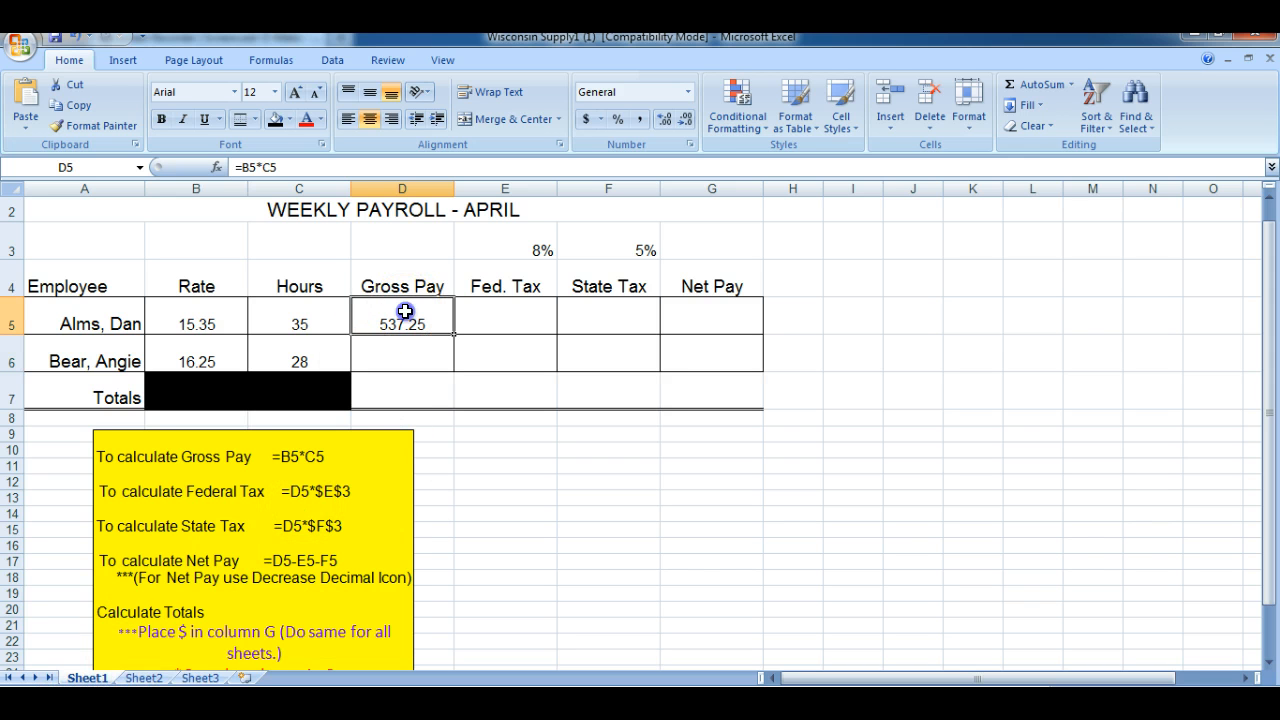
{"action": "left_click", "coordinate": [455, 334]}
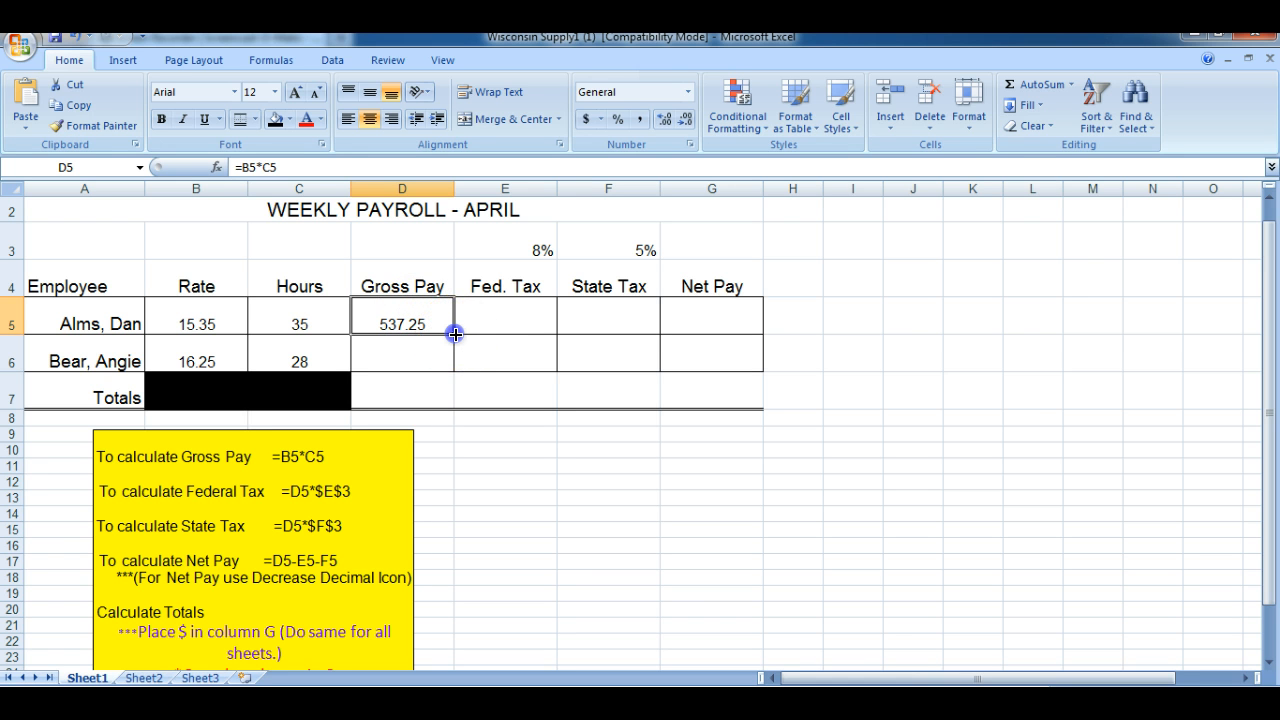
{"action": "left_click_drag", "start_coordinate": [455, 334], "coordinate": [452, 362]}
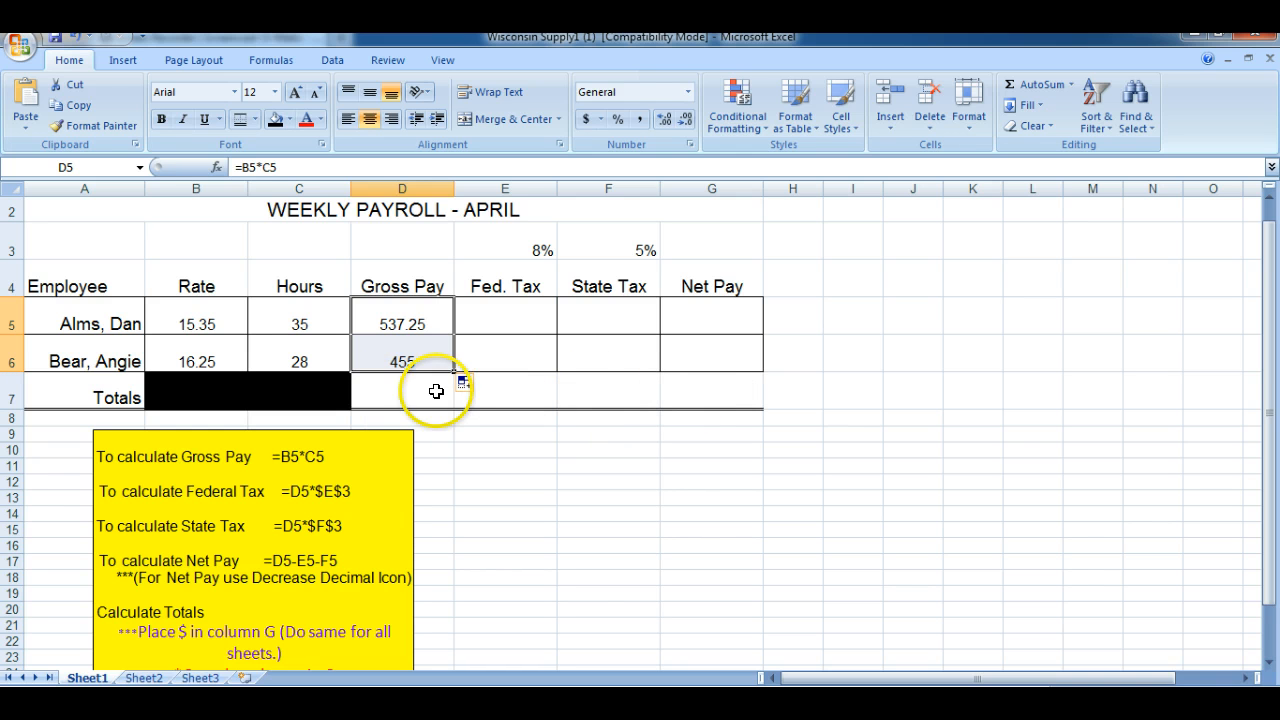
Try calculating the first employee's federal tax in E5 with the relative-reference formula =D5*E3
{"action": "left_click", "coordinate": [505, 314]}
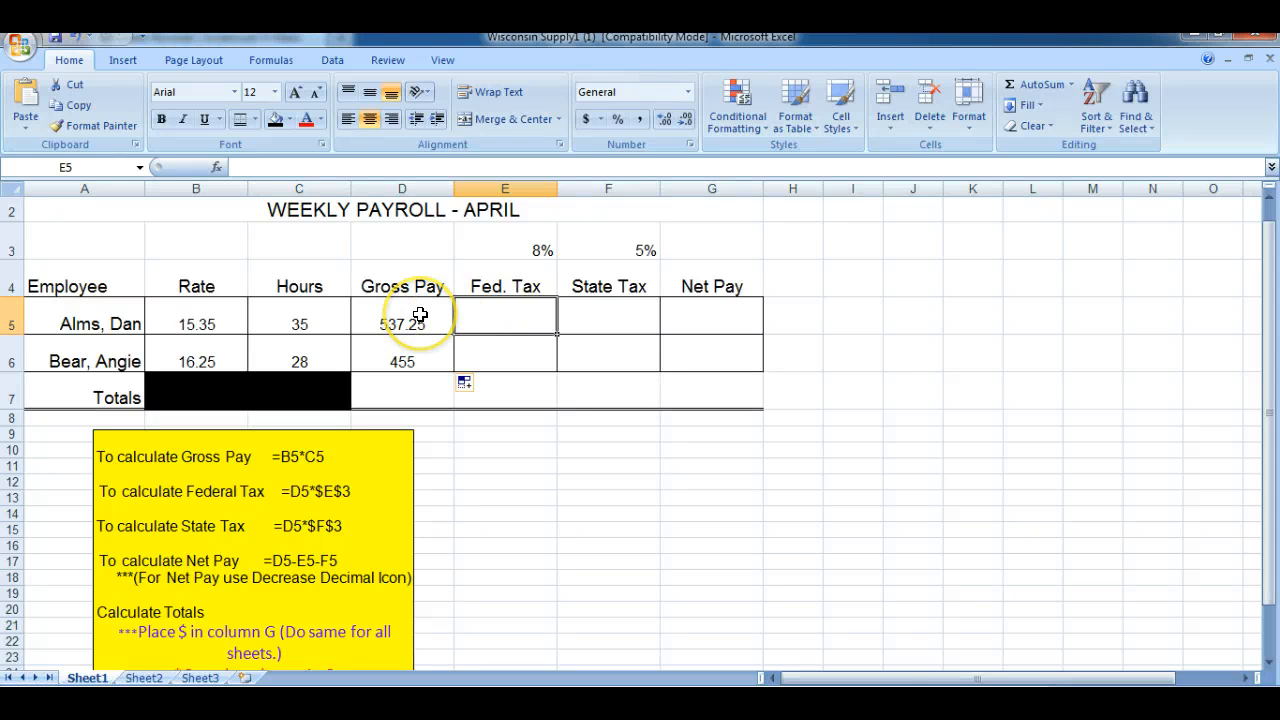
{"action": "left_click", "coordinate": [506, 247]}
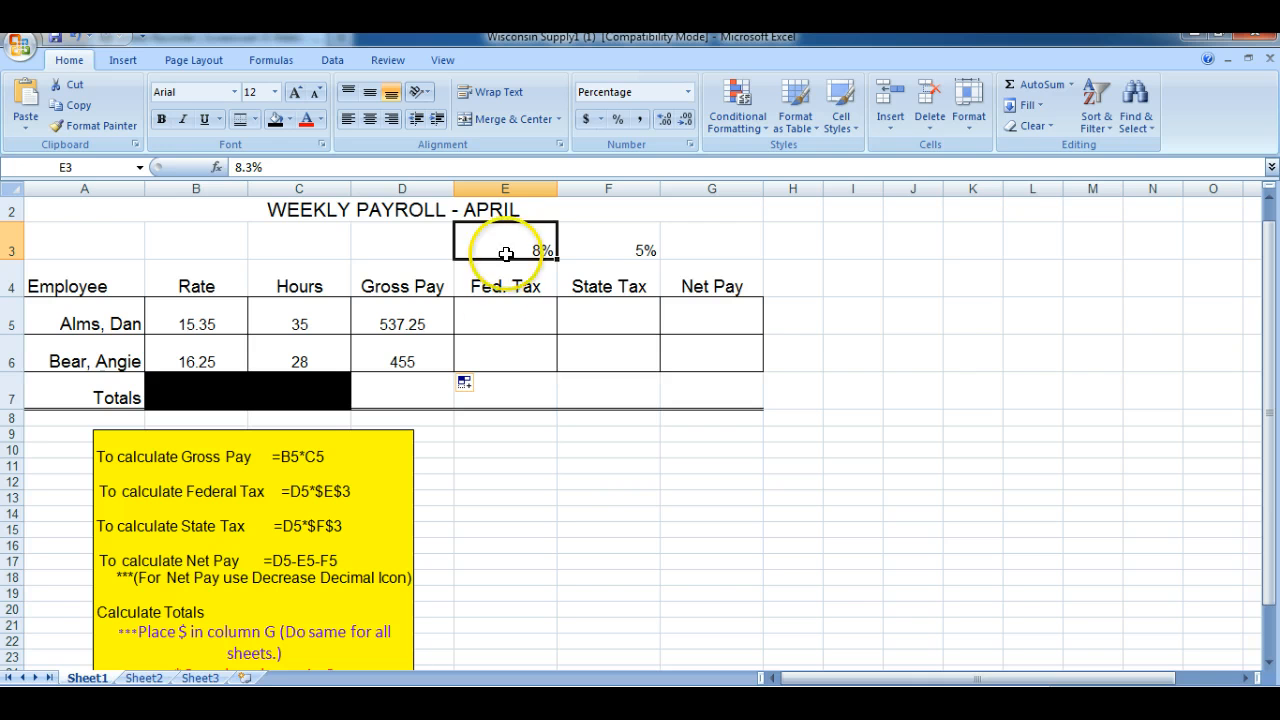
{"action": "left_click", "coordinate": [505, 317]}
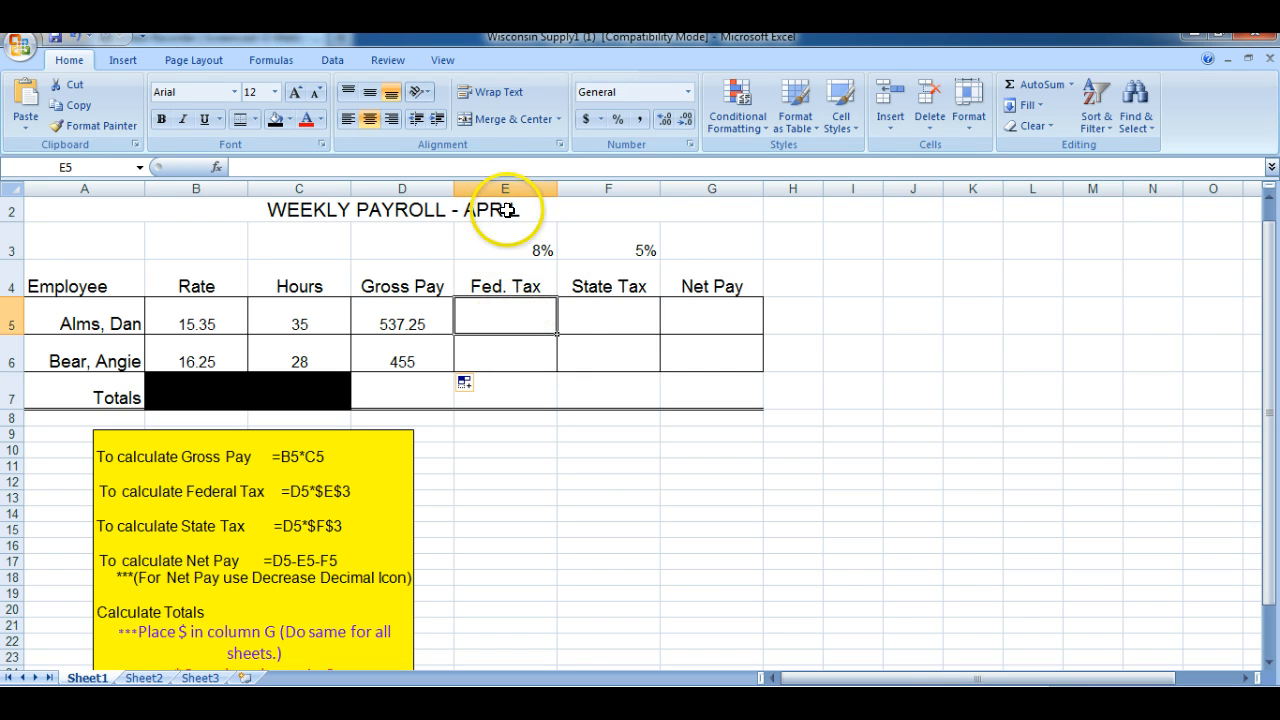
{"action": "type", "text": "="}
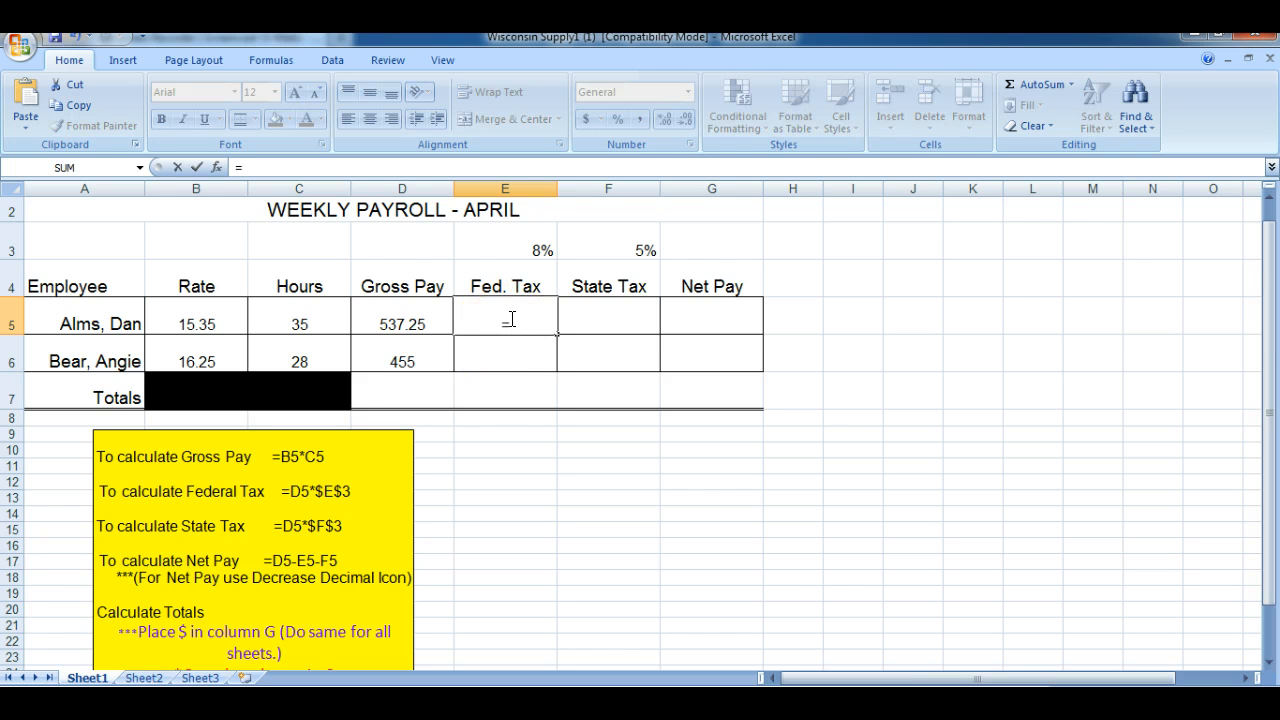
{"action": "left_click", "coordinate": [401, 318]}
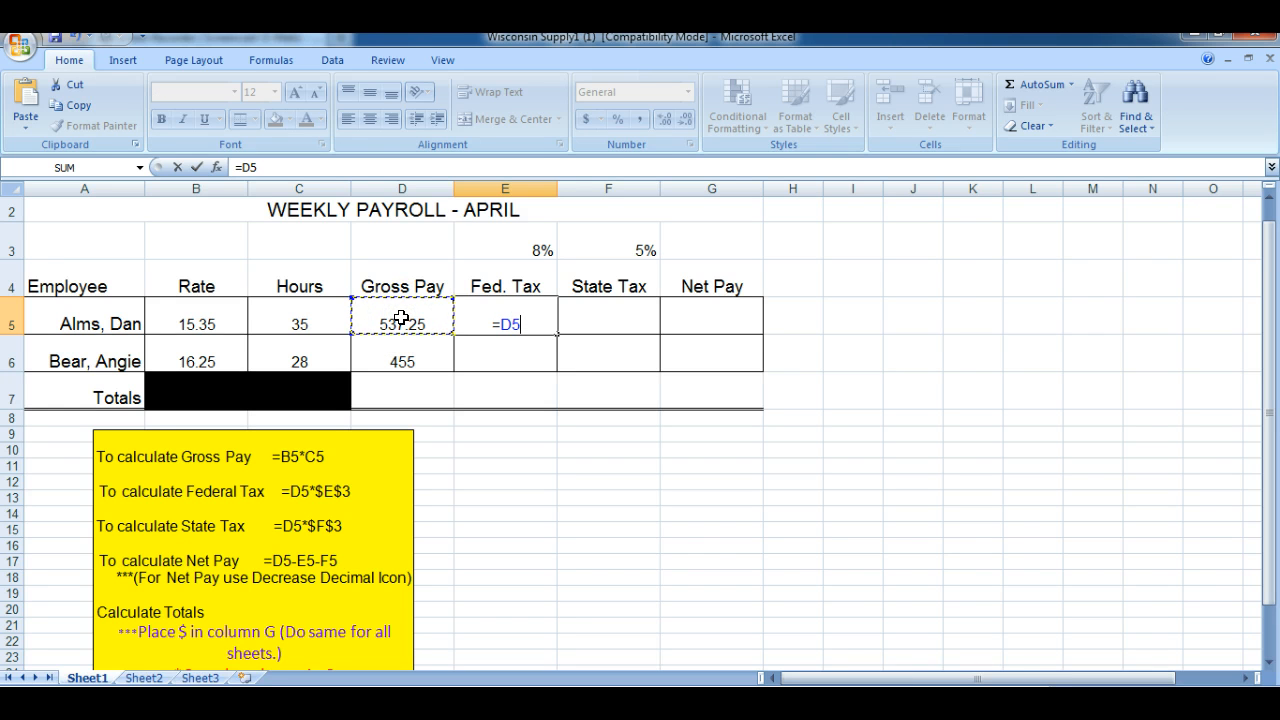
{"action": "type", "text": "*"}
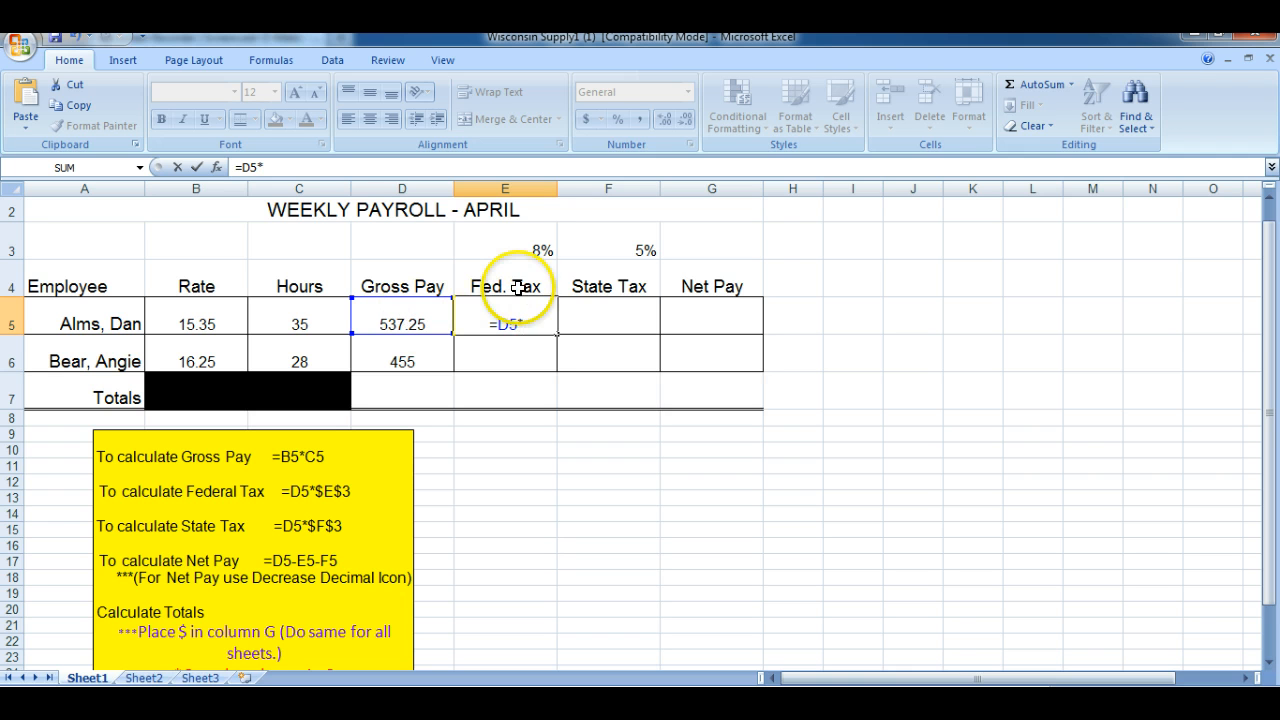
{"action": "left_click", "coordinate": [505, 239]}
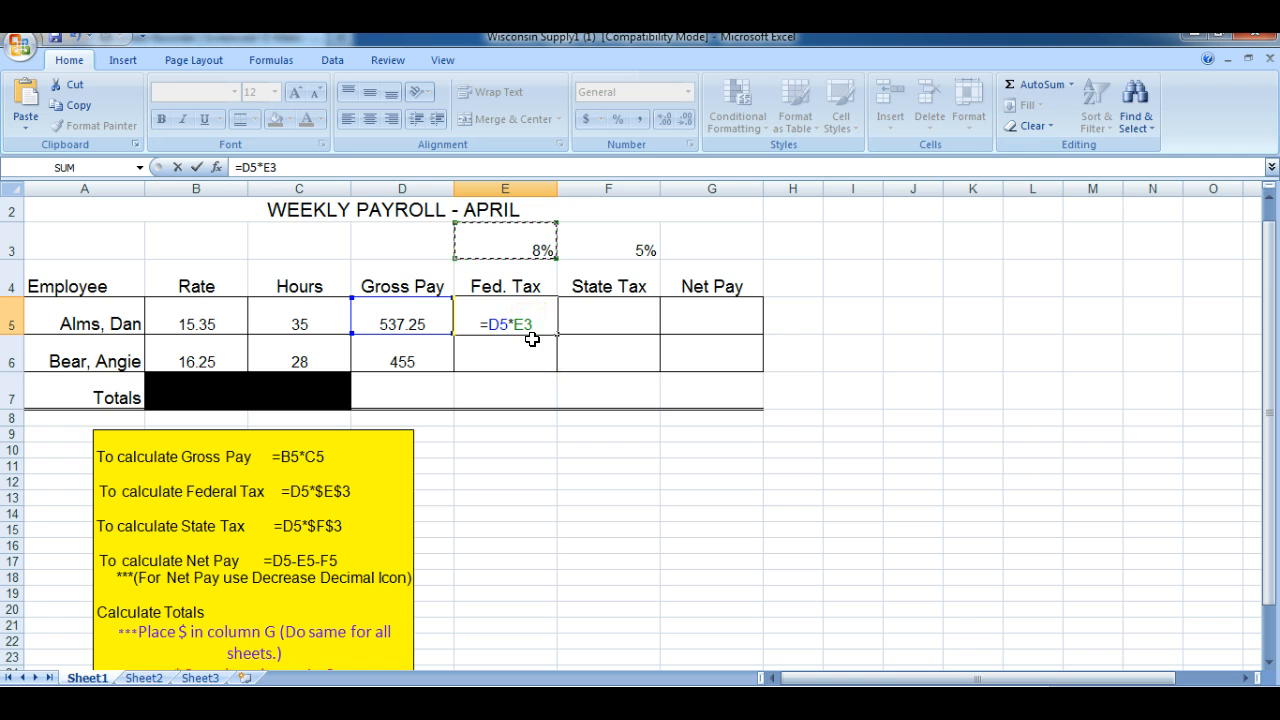
{"action": "key", "text": "Return"}
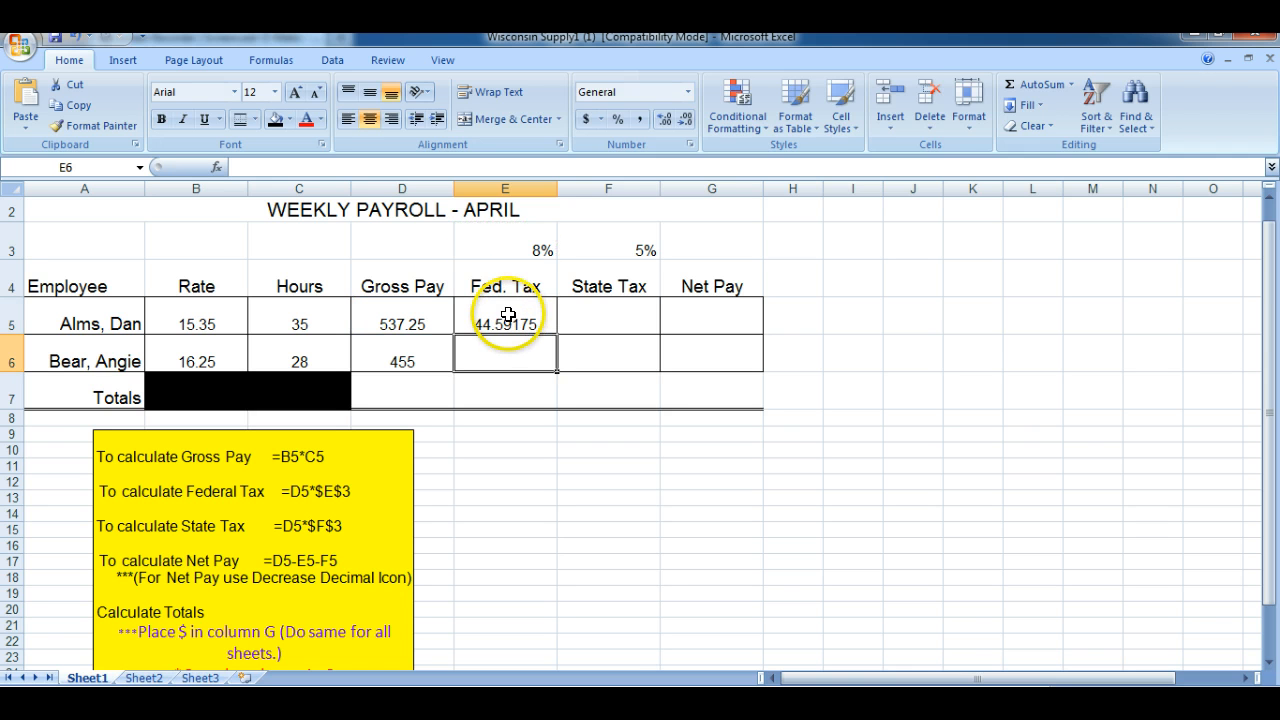
Fill the relative federal tax formula from E5 down to E6 and inspect which cells the copy references
{"action": "left_click", "coordinate": [508, 316]}
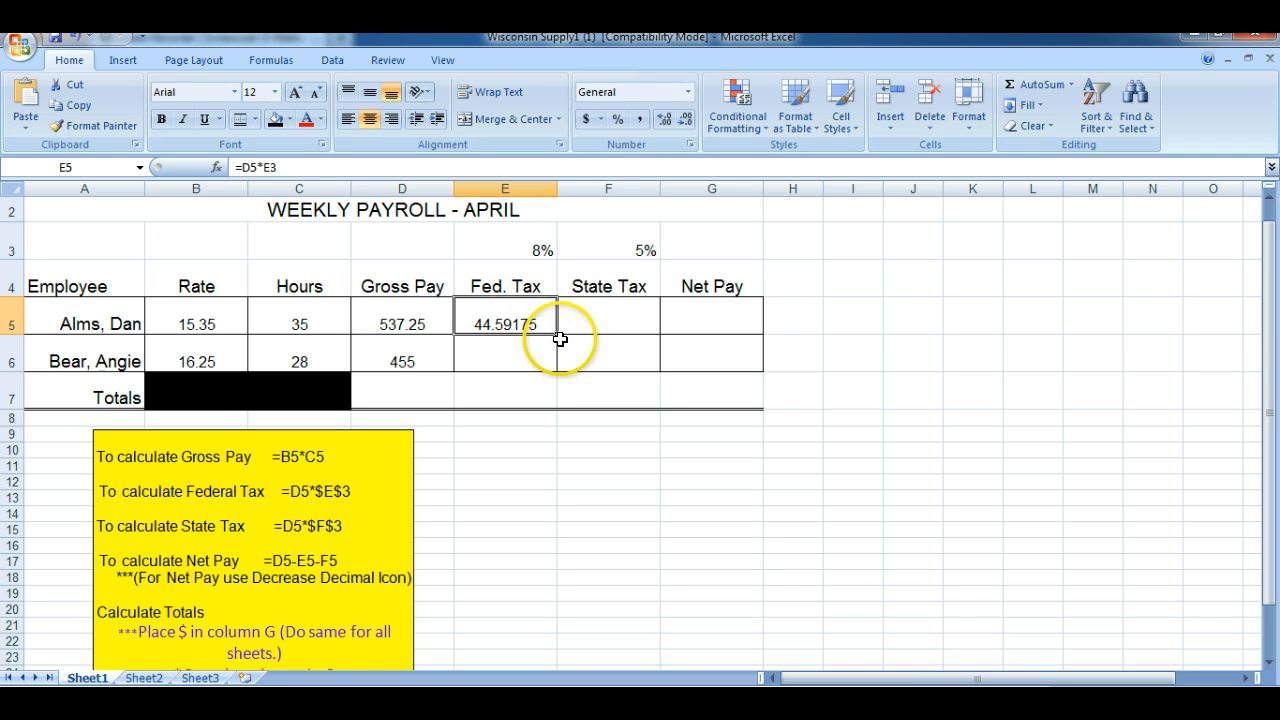
{"action": "left_click_drag", "start_coordinate": [556, 335], "coordinate": [560, 370]}
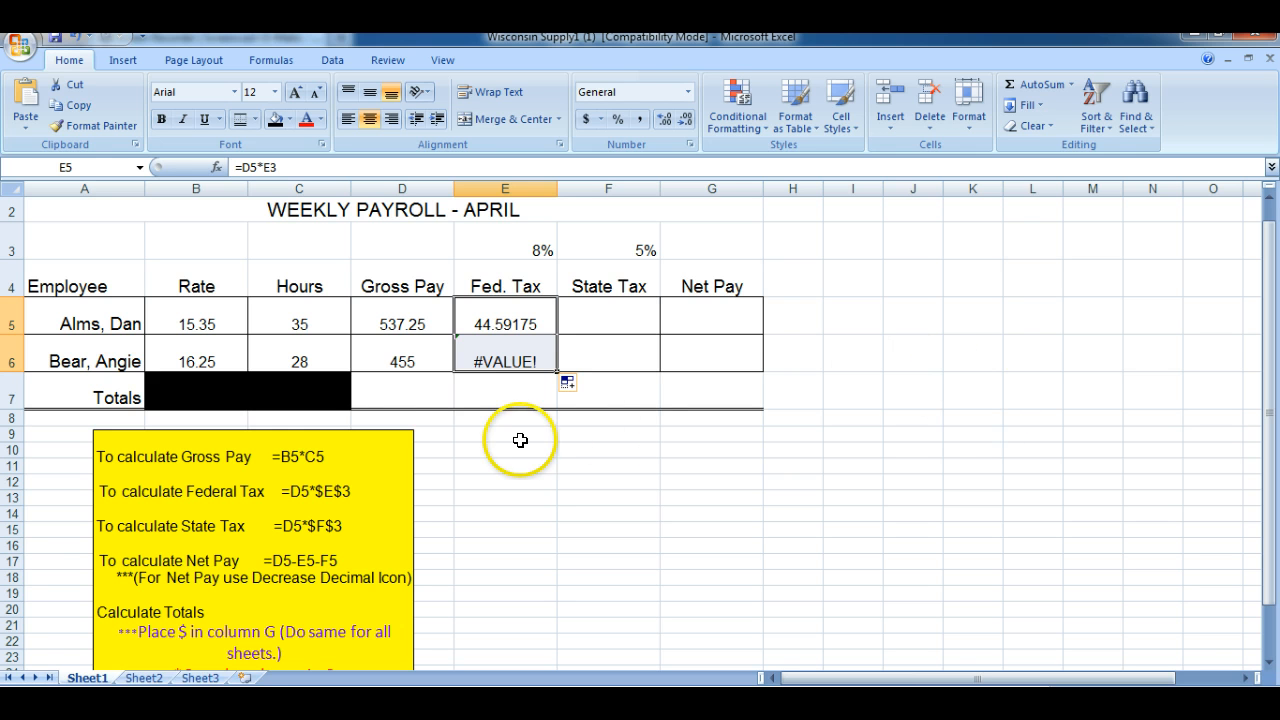
{"action": "double_click", "coordinate": [490, 362]}
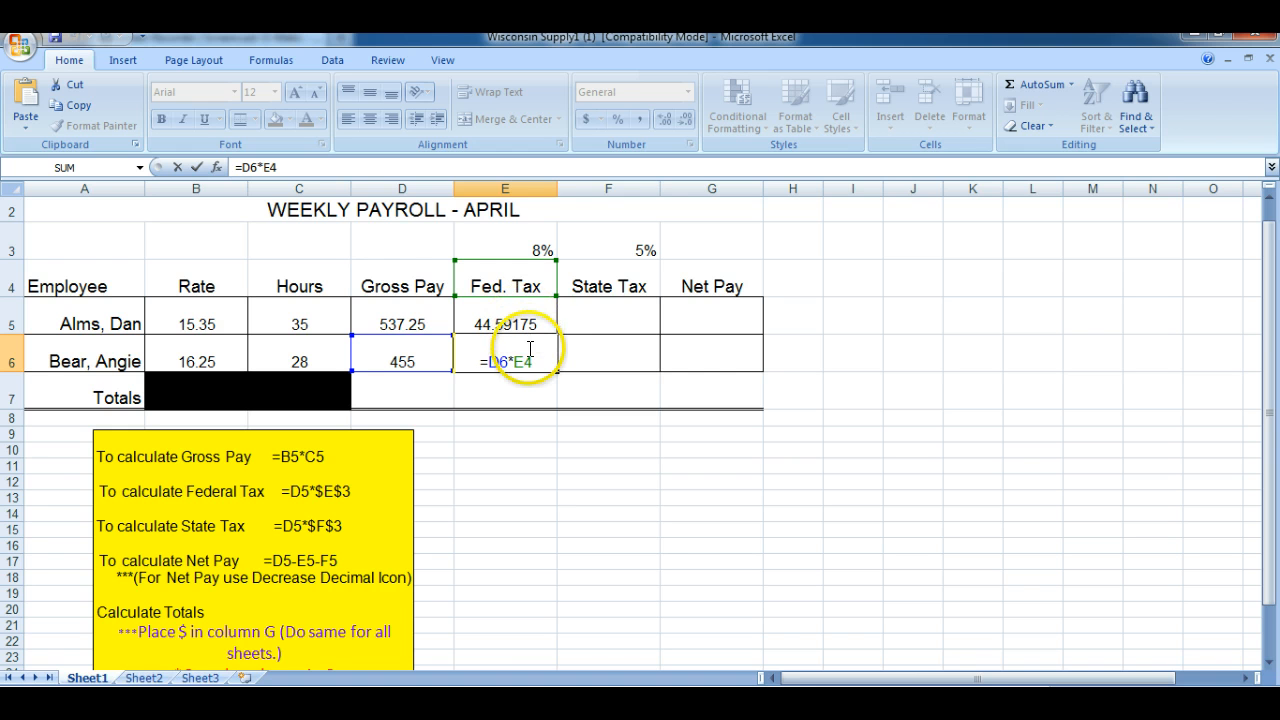
{"action": "key", "text": "ctrl+Return"}
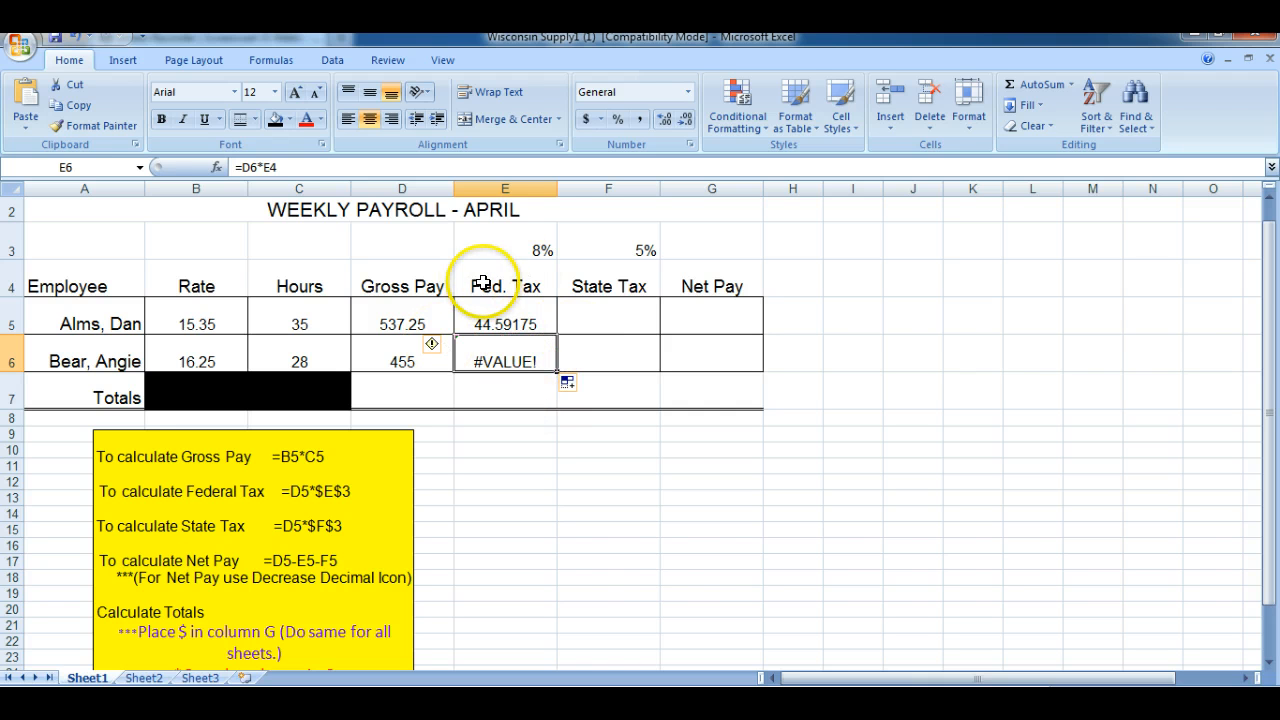
Replace the federal tax formula in E5 with =D5*$E$3 so the rate reference is absolute
{"action": "left_click", "coordinate": [517, 323]}
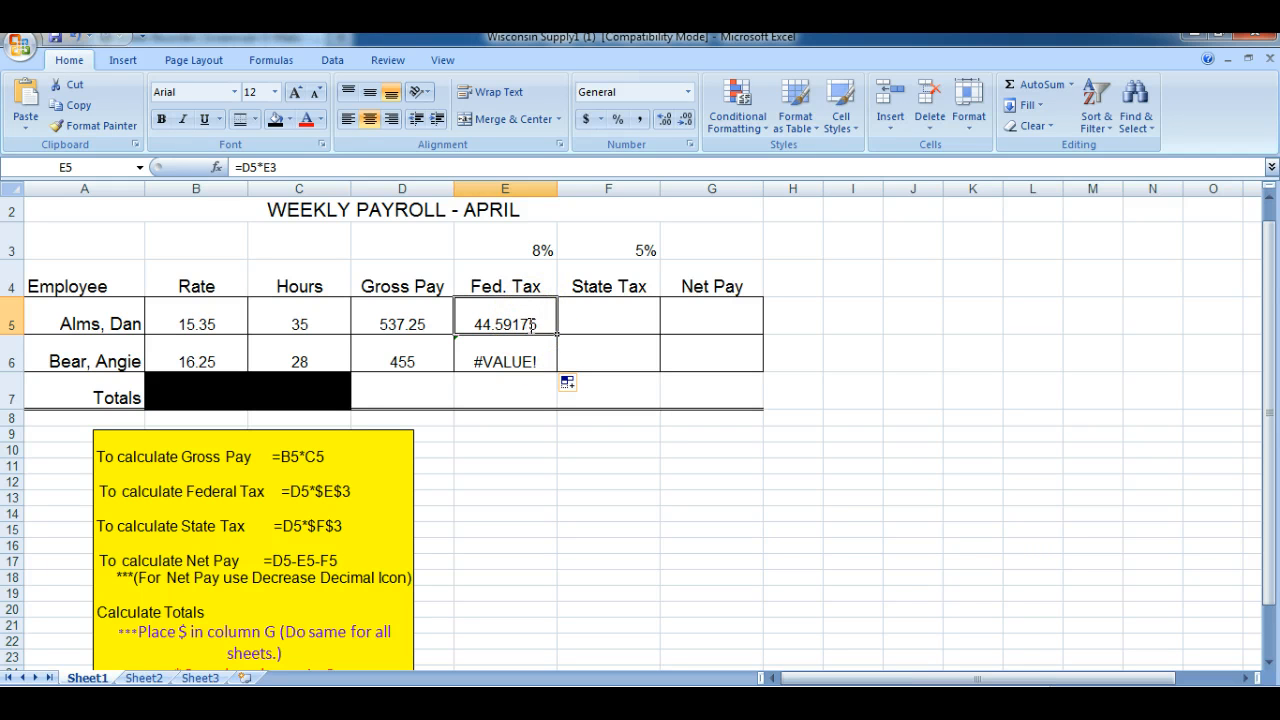
{"action": "type", "text": "="}
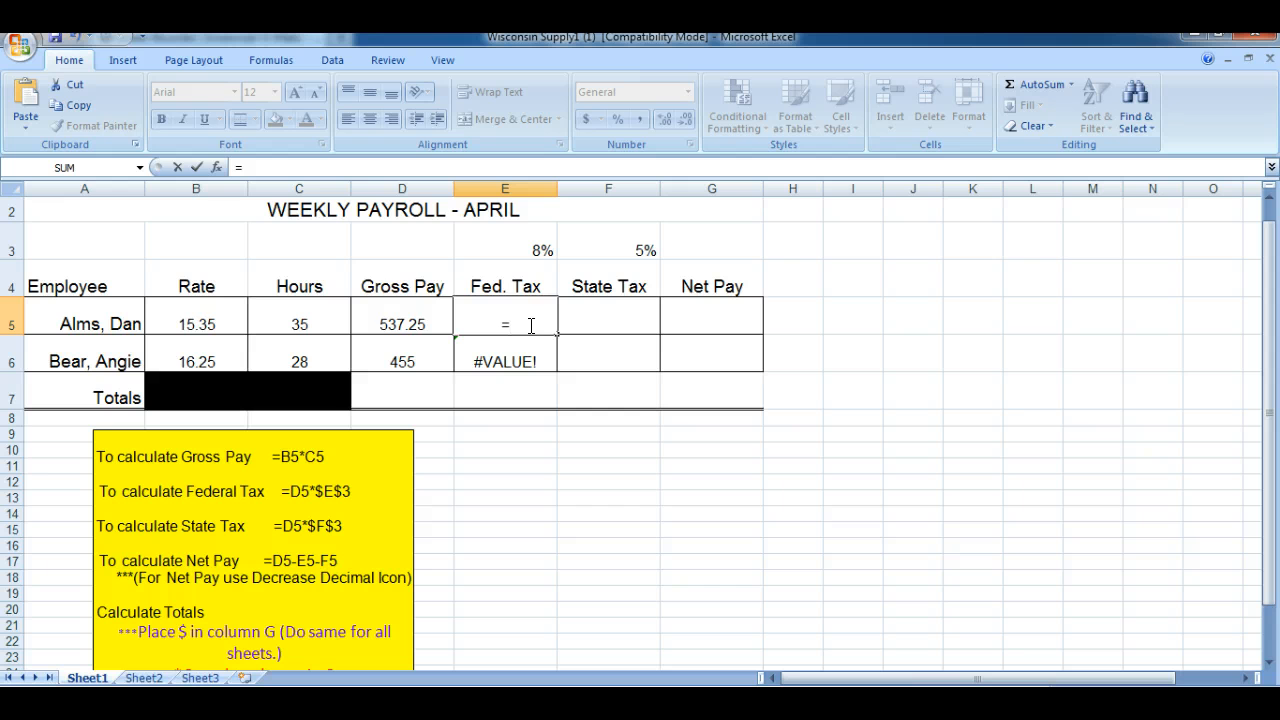
{"action": "left_click", "coordinate": [416, 321]}
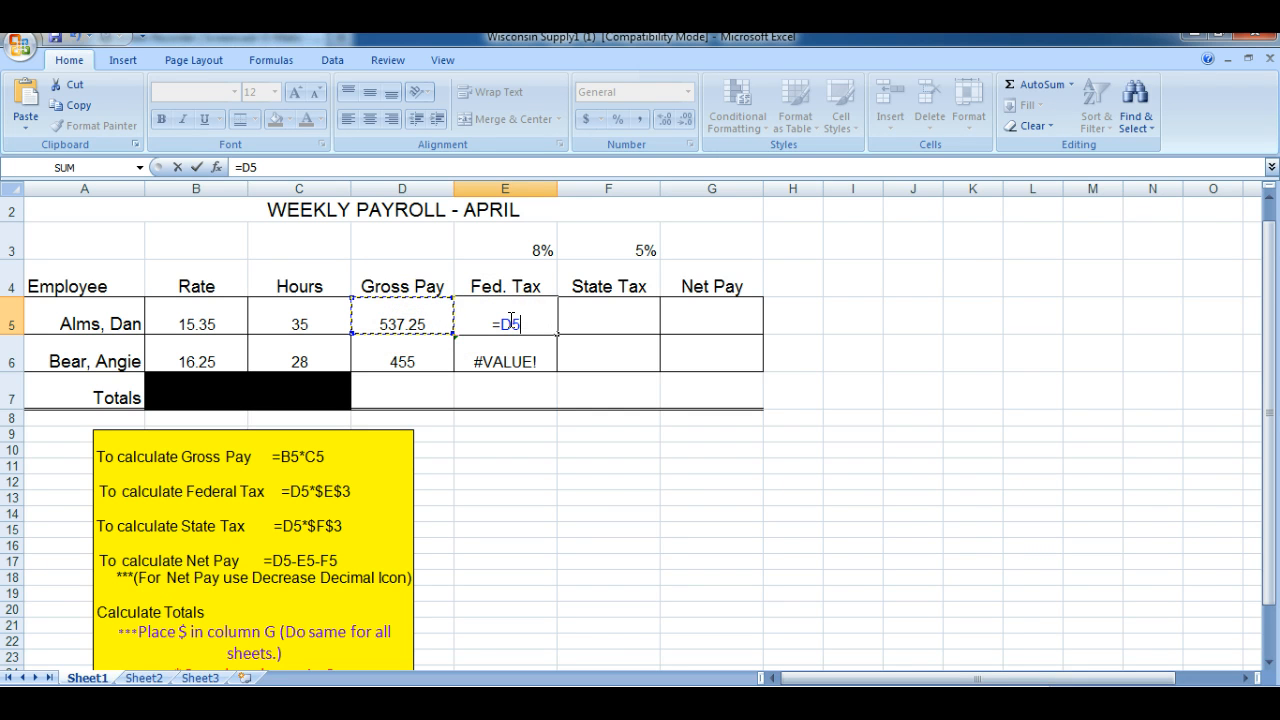
{"action": "type", "text": "*"}
{"action": "type", "text": "$"}
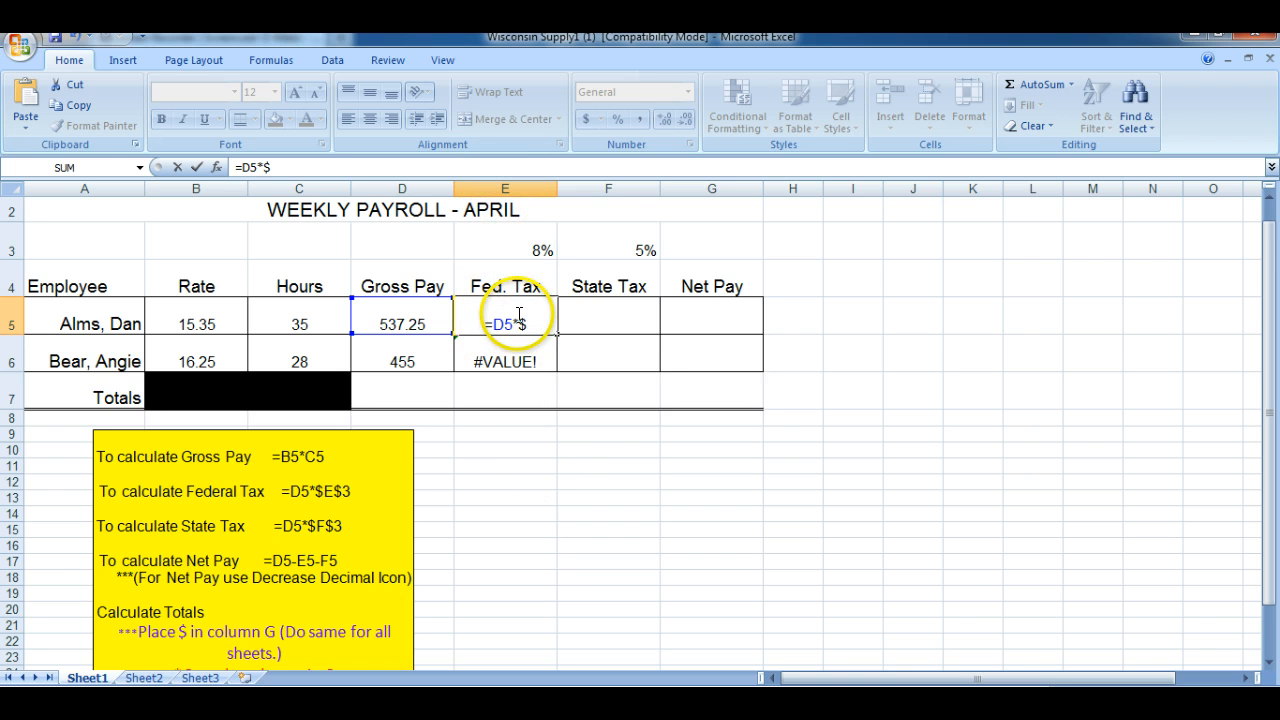
{"action": "type", "text": "E"}
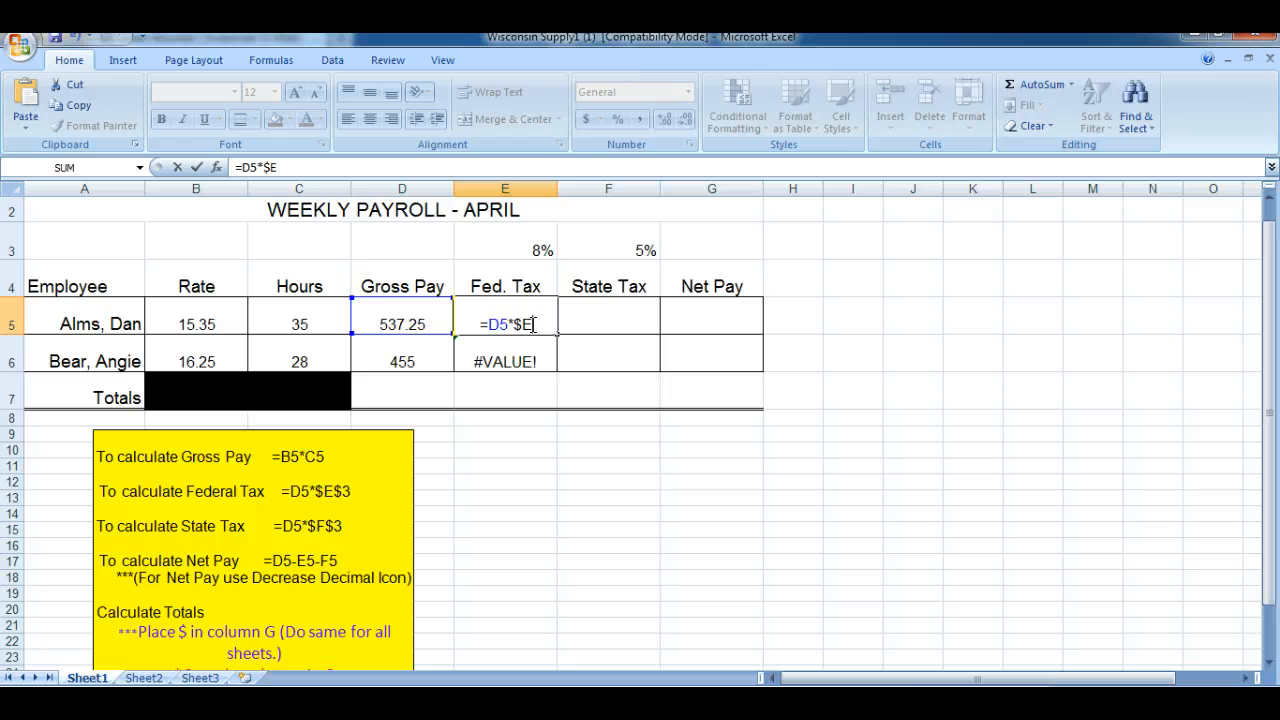
{"action": "type", "text": "$"}
{"action": "type", "text": "3"}
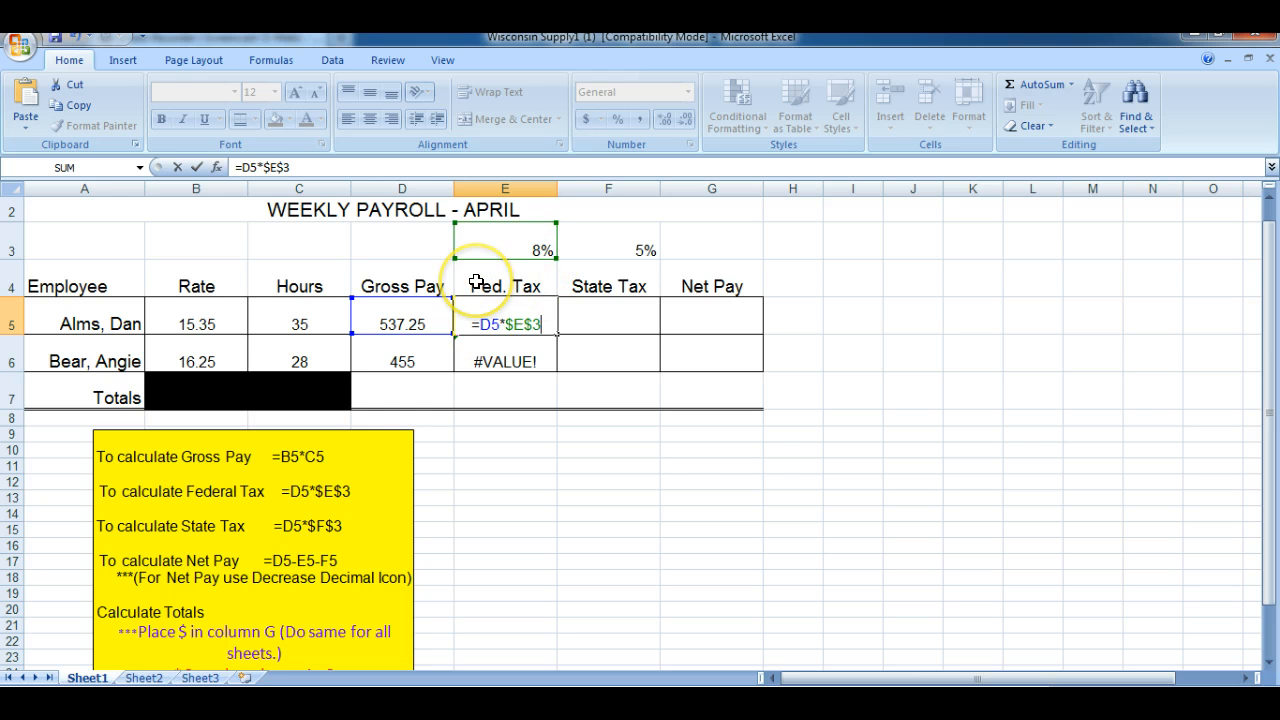
{"action": "key", "text": "Return"}
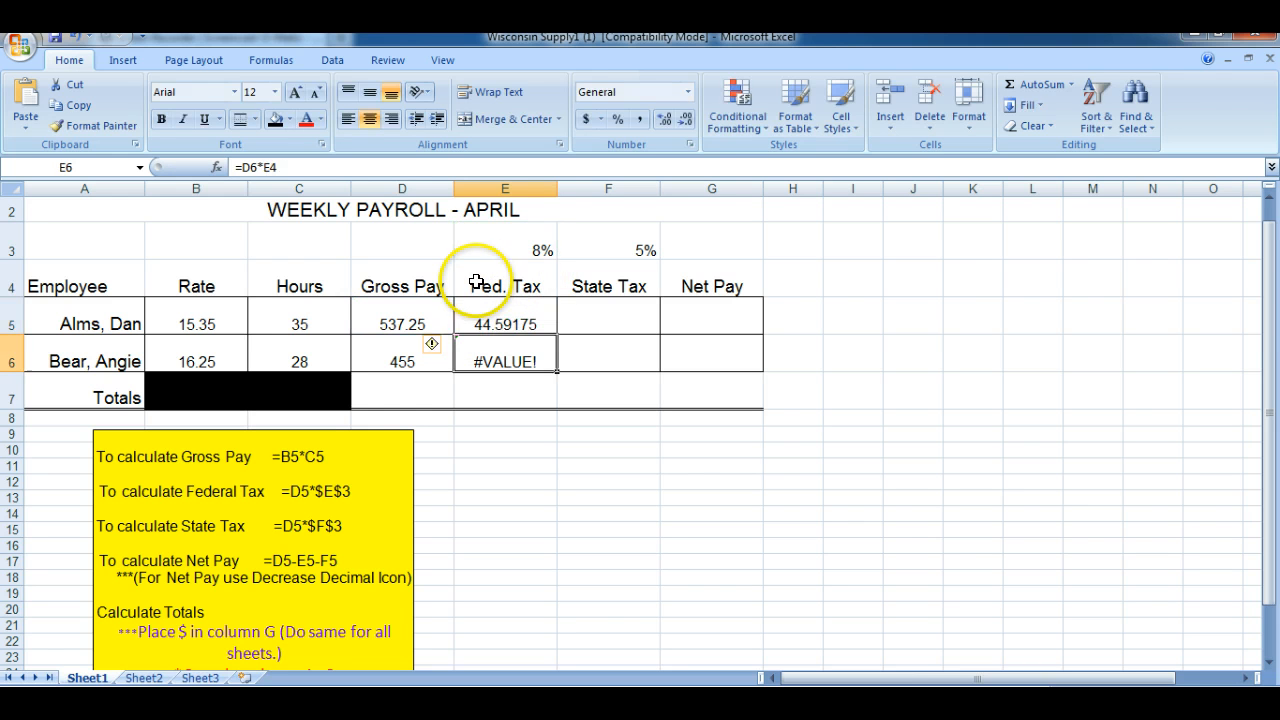
Fill the absolute-reference federal tax formula from E5 down to E6 and check the copied formula's references
{"action": "left_click", "coordinate": [506, 323]}
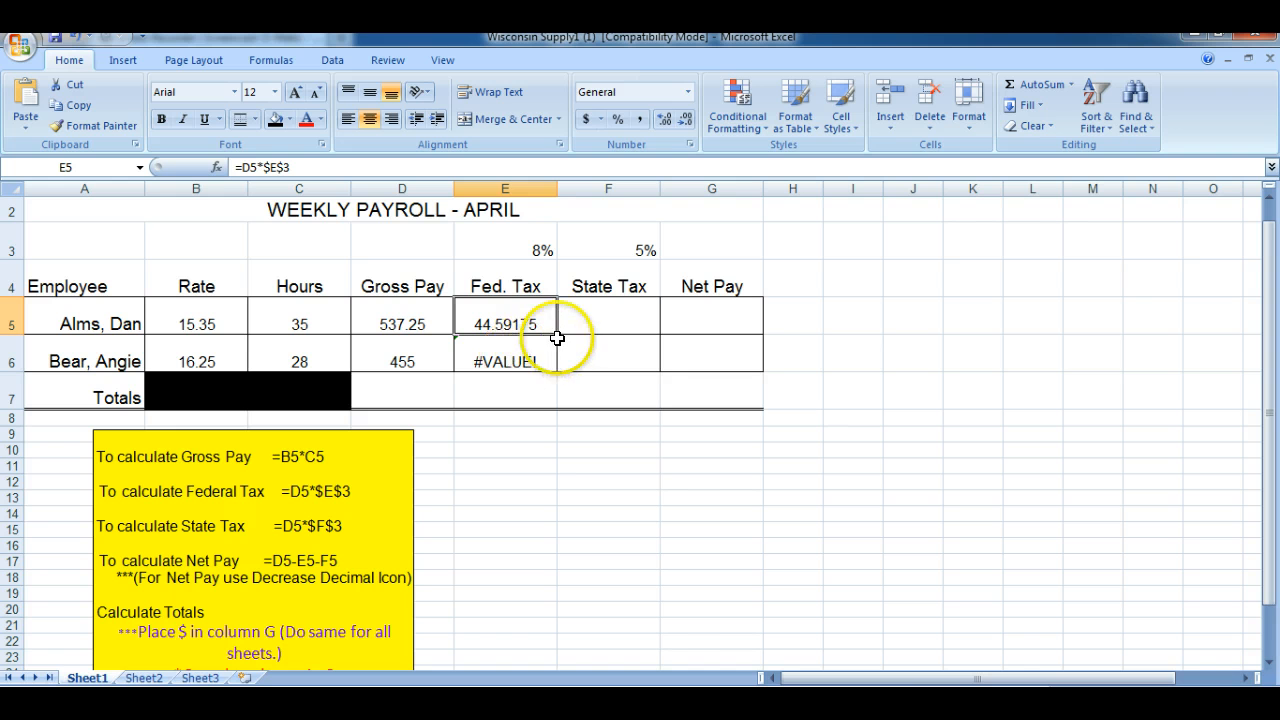
{"action": "left_click_drag", "start_coordinate": [558, 333], "coordinate": [557, 363]}
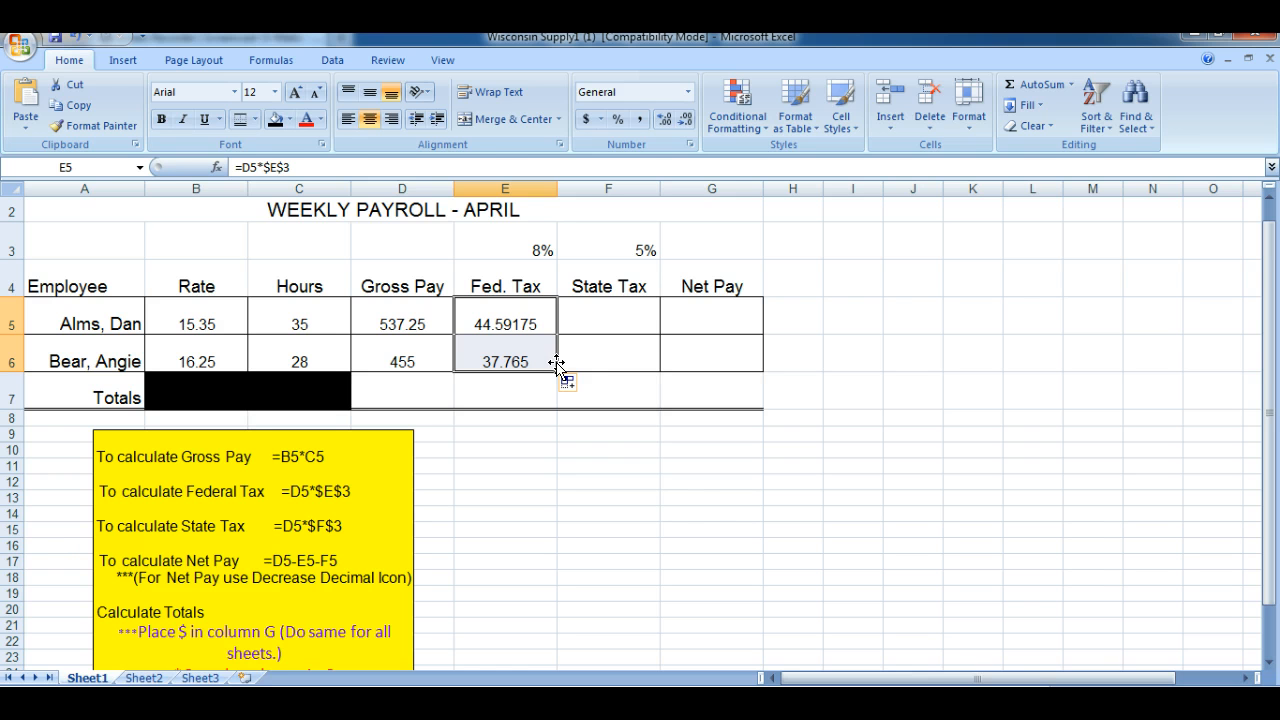
{"action": "double_click", "coordinate": [506, 355]}
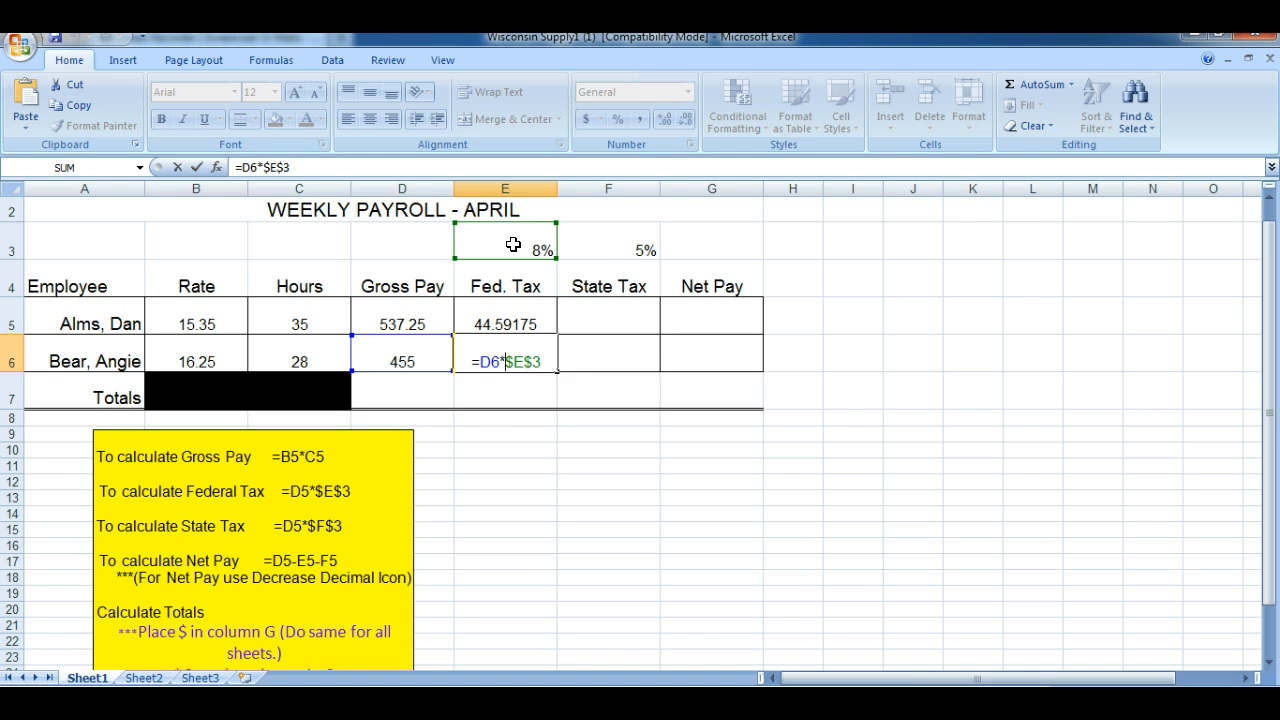
{"action": "key", "text": "ctrl+Return"}
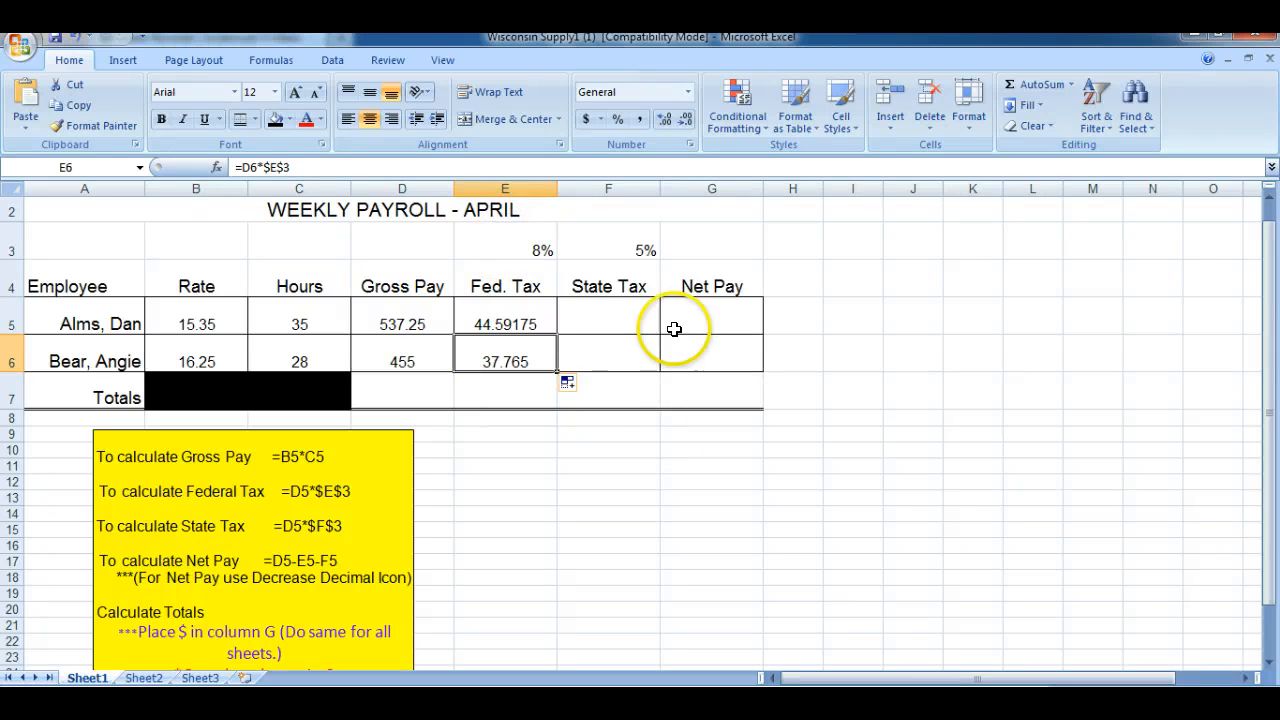
Calculate the first employee's state tax in F5 with =D5*$F$3 and fill the formula down to F6
{"action": "left_click", "coordinate": [600, 314]}
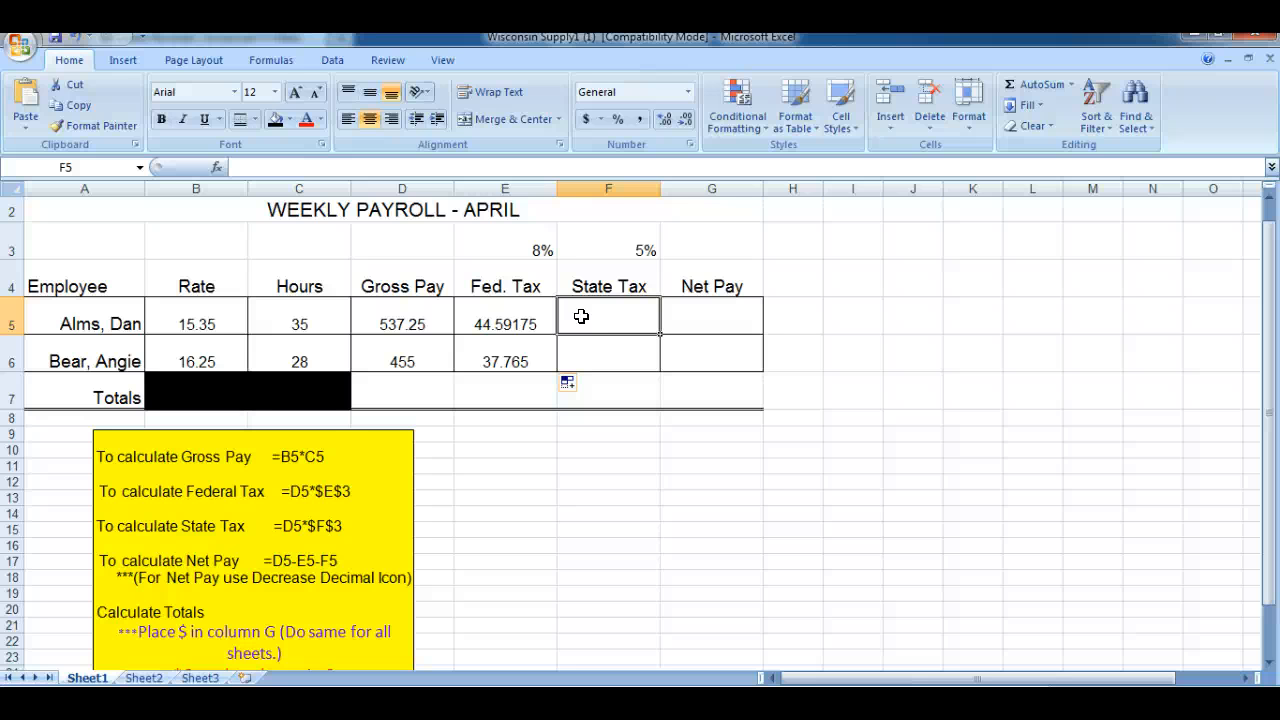
{"action": "type", "text": "="}
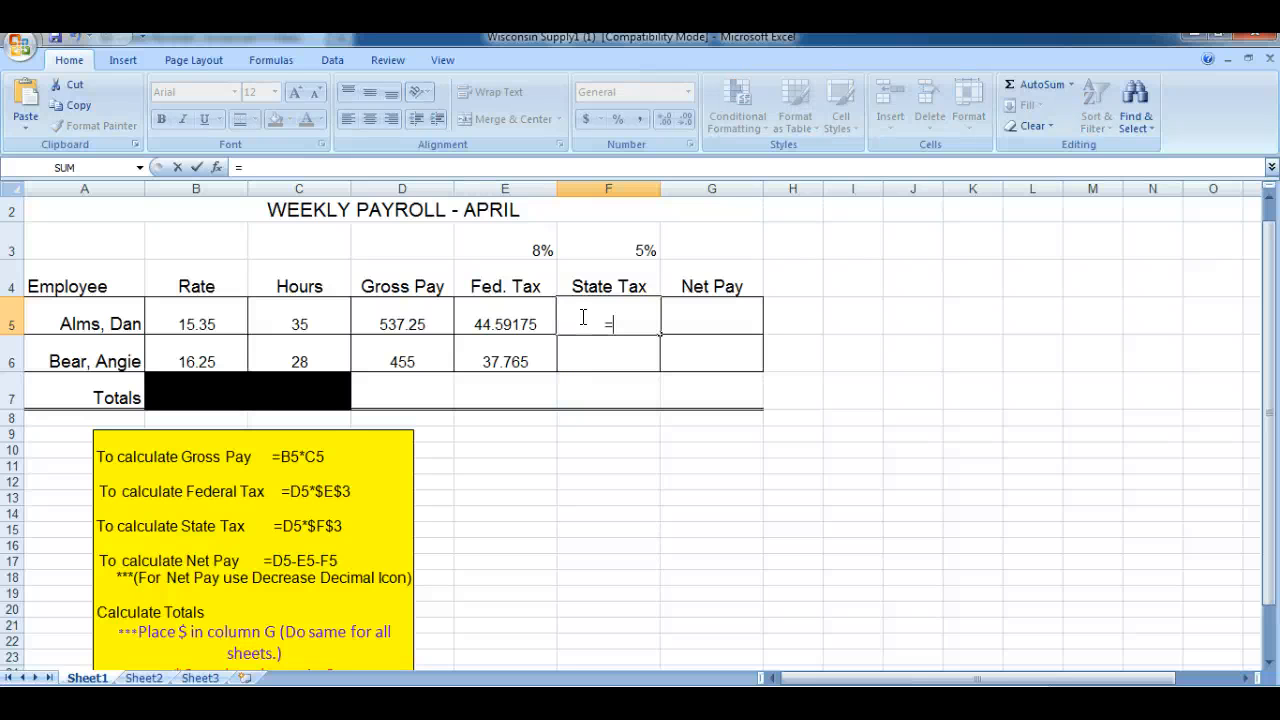
{"action": "left_click", "coordinate": [400, 322]}
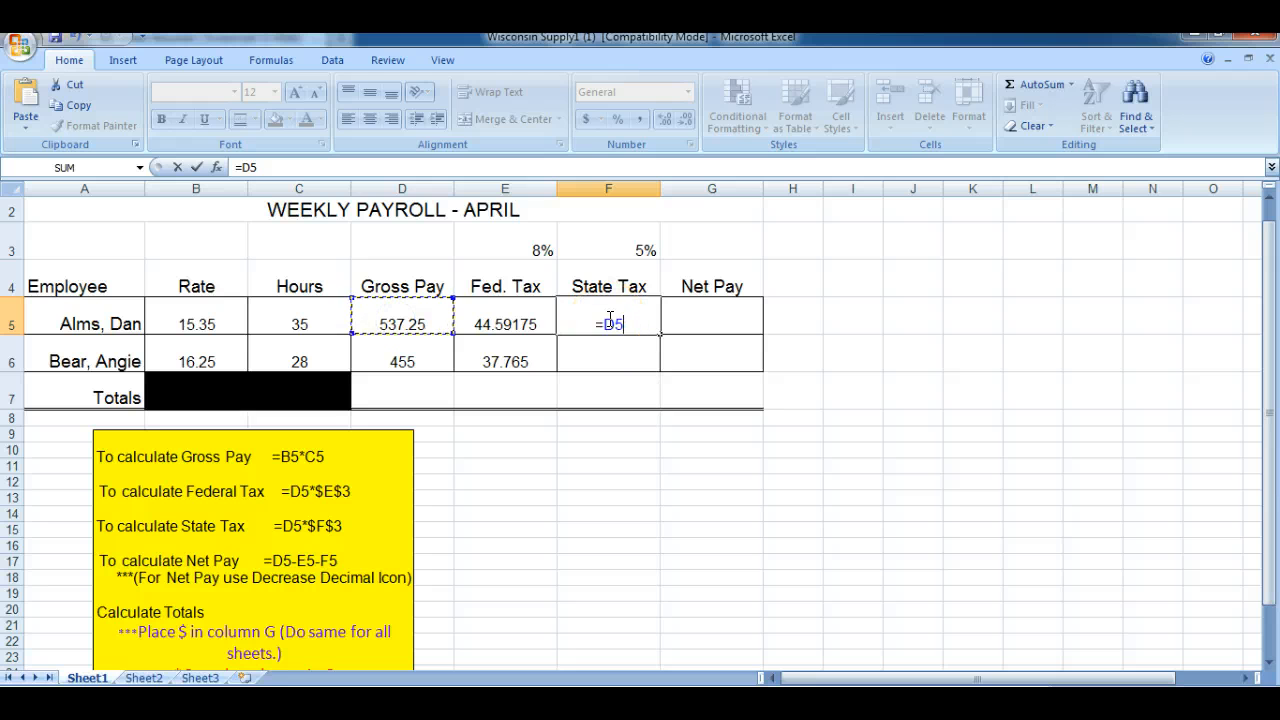
{"action": "type", "text": "*"}
{"action": "type", "text": "$"}
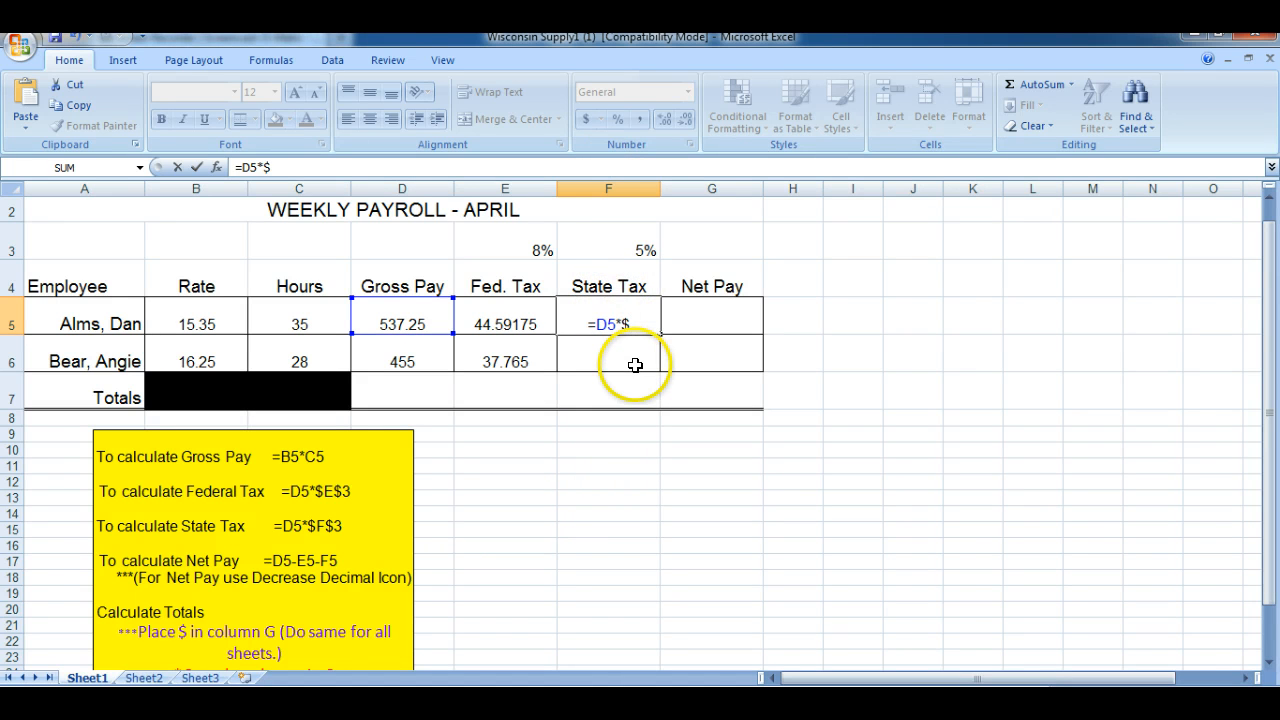
{"action": "type", "text": "F"}
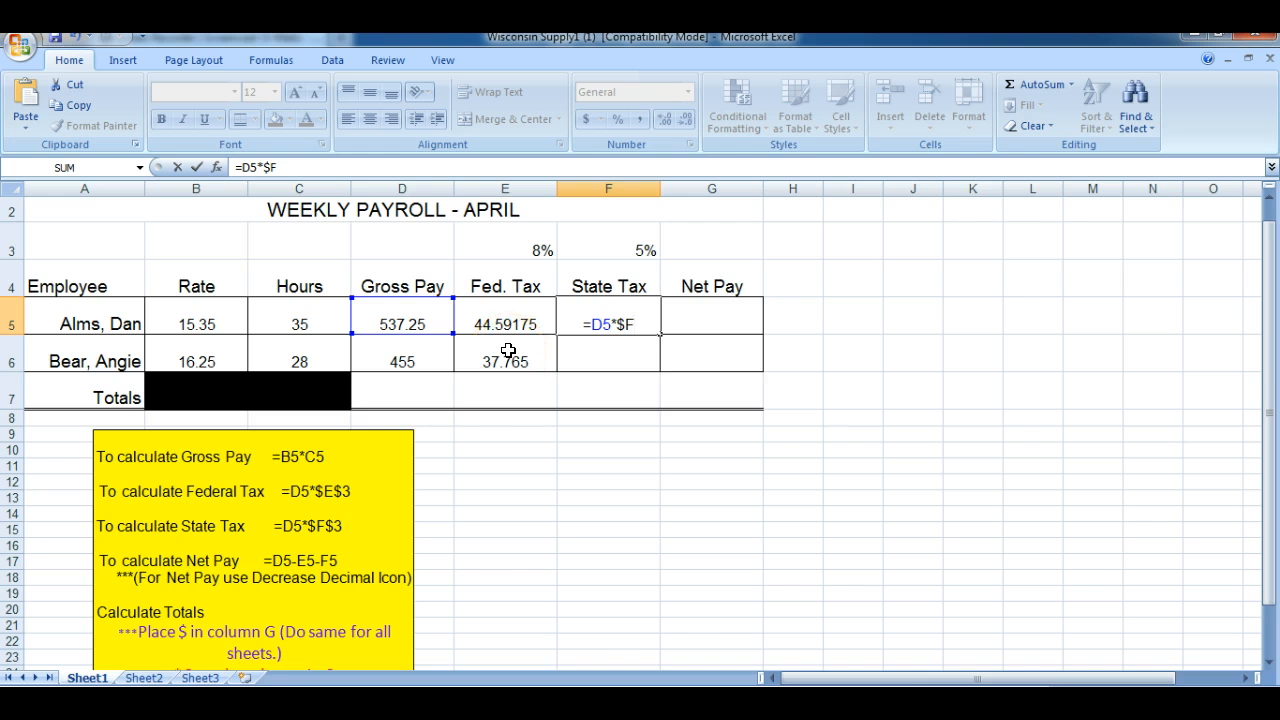
{"action": "type", "text": "$"}
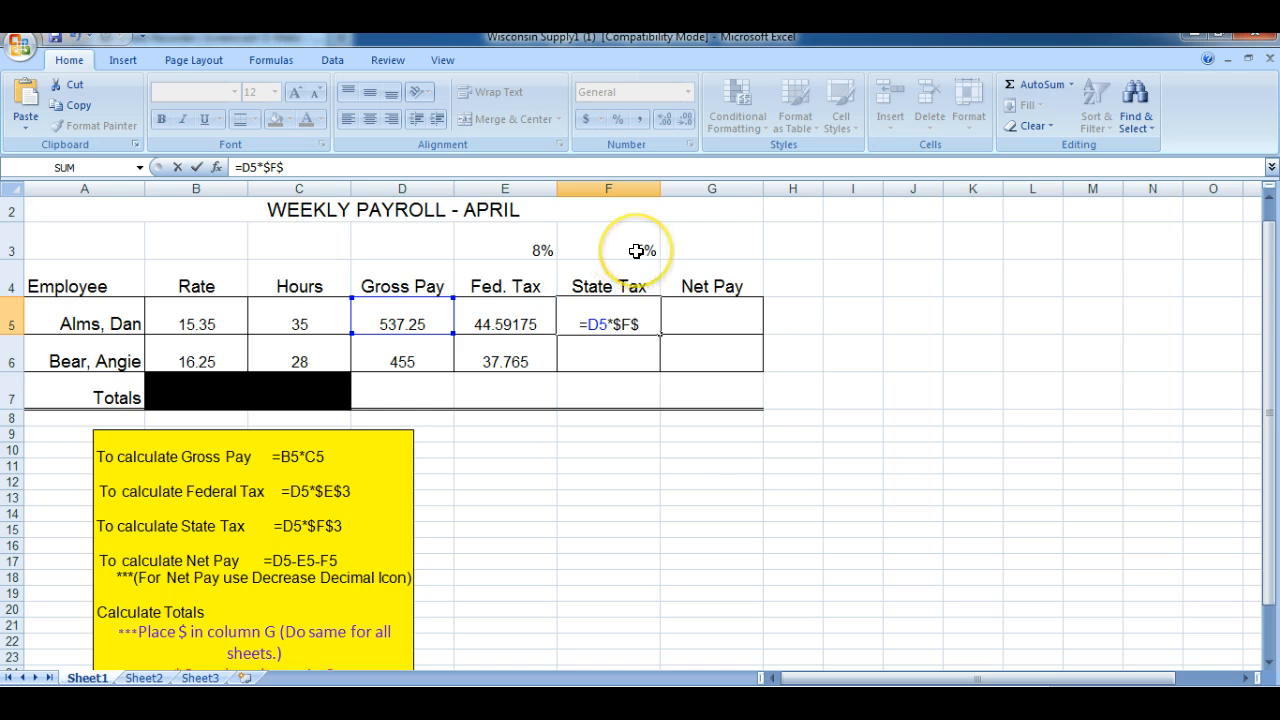
{"action": "type", "text": "3"}
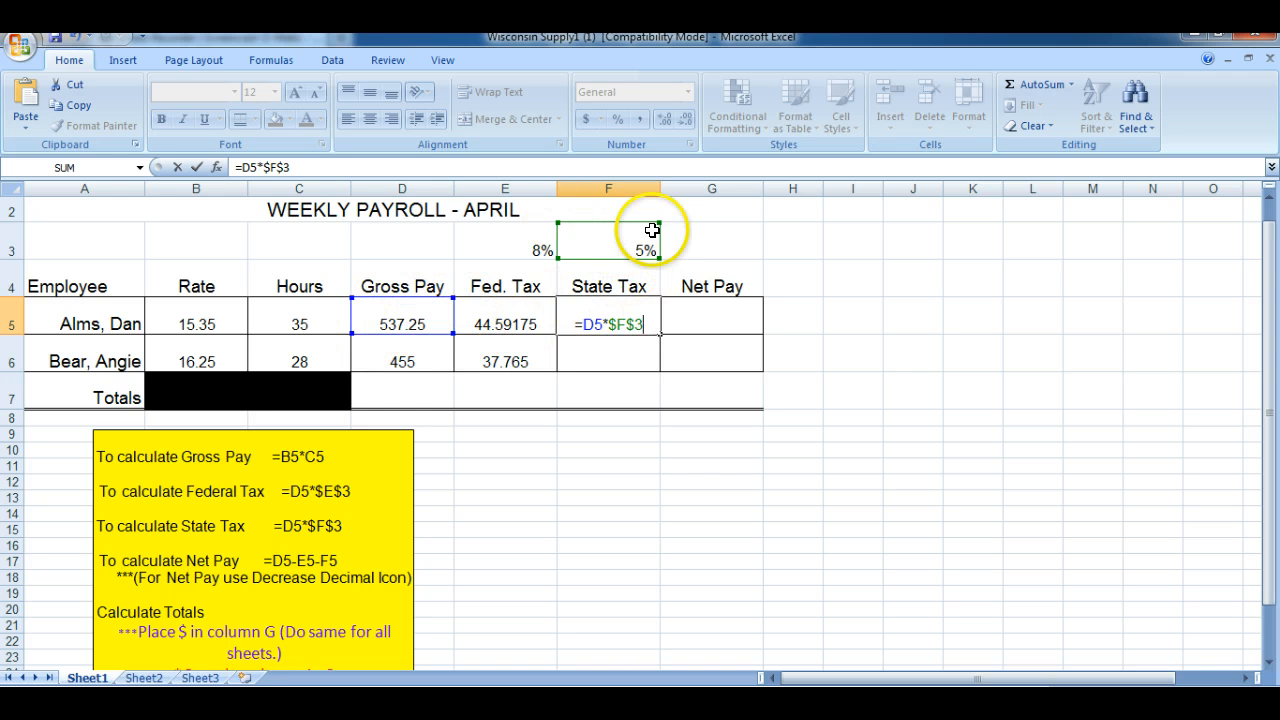
{"action": "key", "text": "Return"}
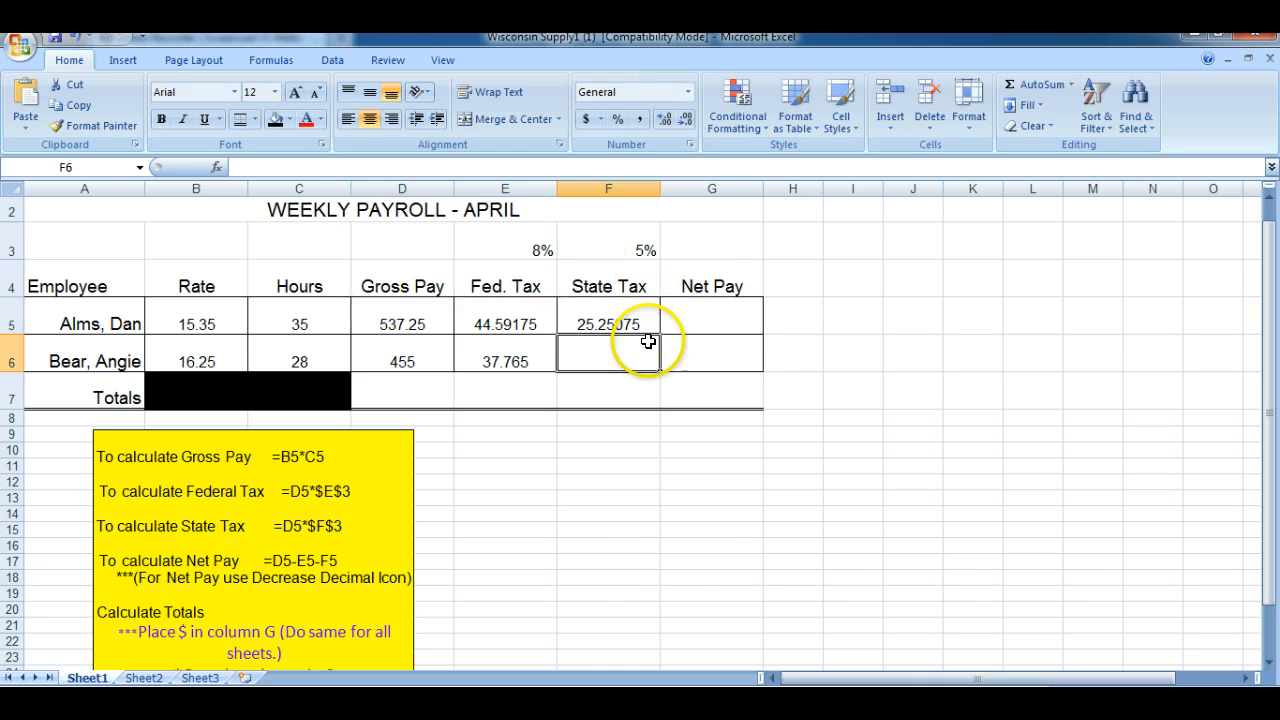
{"action": "left_click", "coordinate": [606, 318]}
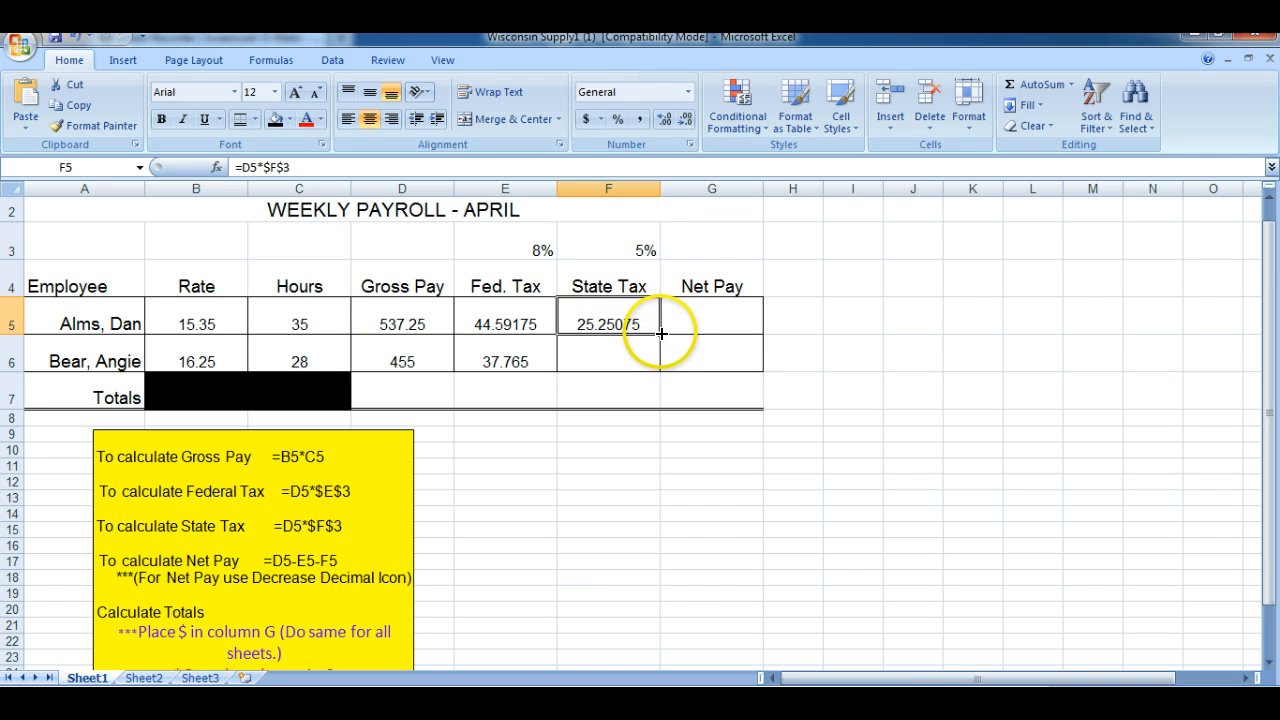
{"action": "left_click_drag", "start_coordinate": [663, 336], "coordinate": [663, 364]}
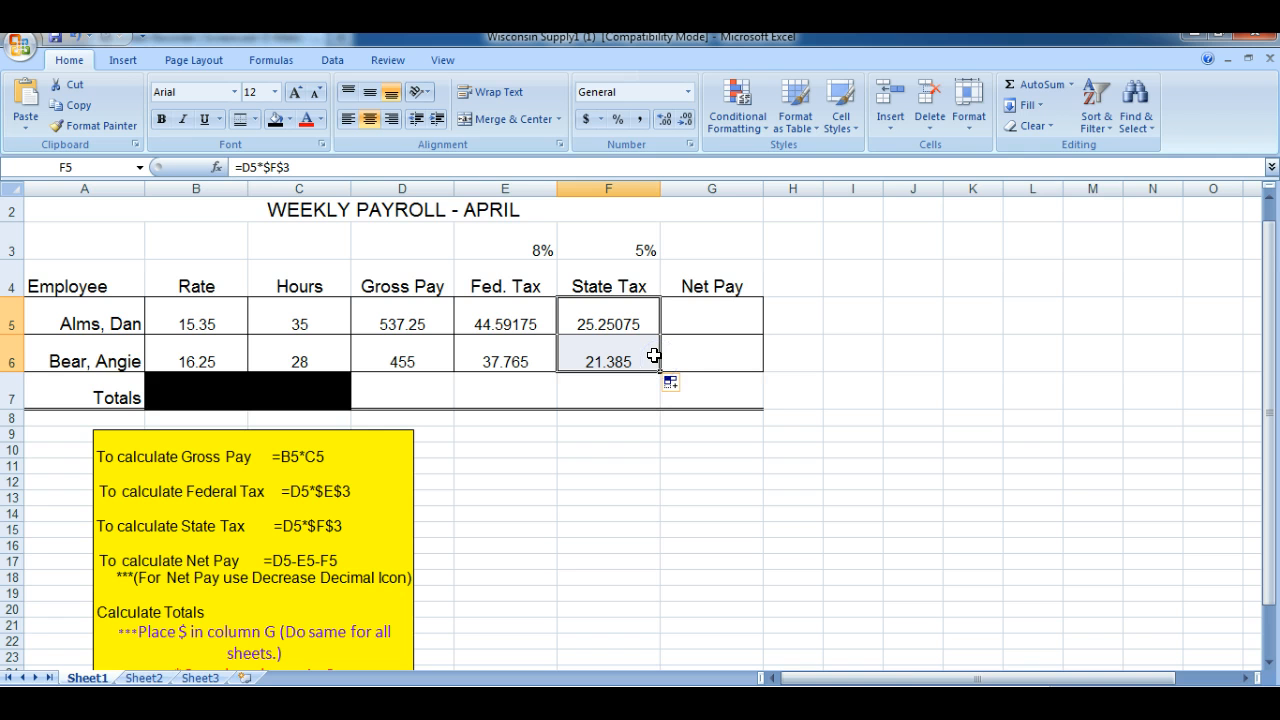
Calculate the first employee's net pay in G5 with =D5-E5-F5 and fill the formula down to G6
{"action": "left_click", "coordinate": [711, 315]}
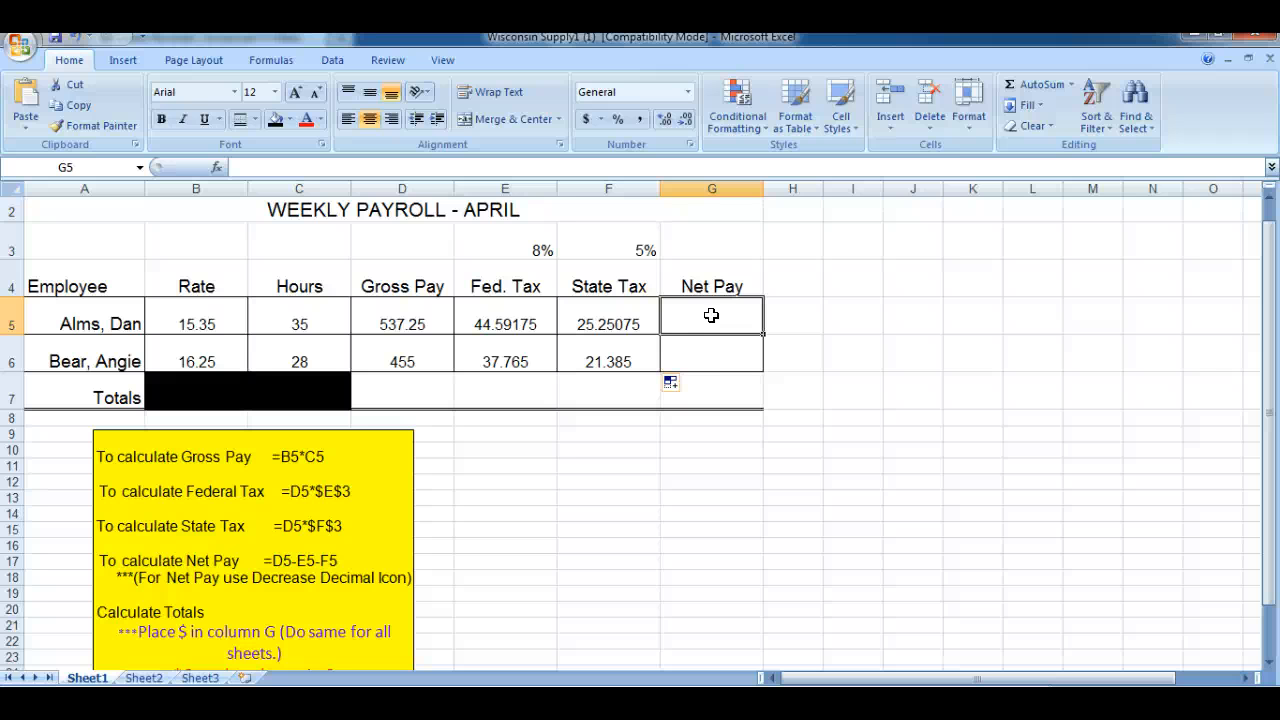
{"action": "type", "text": "="}
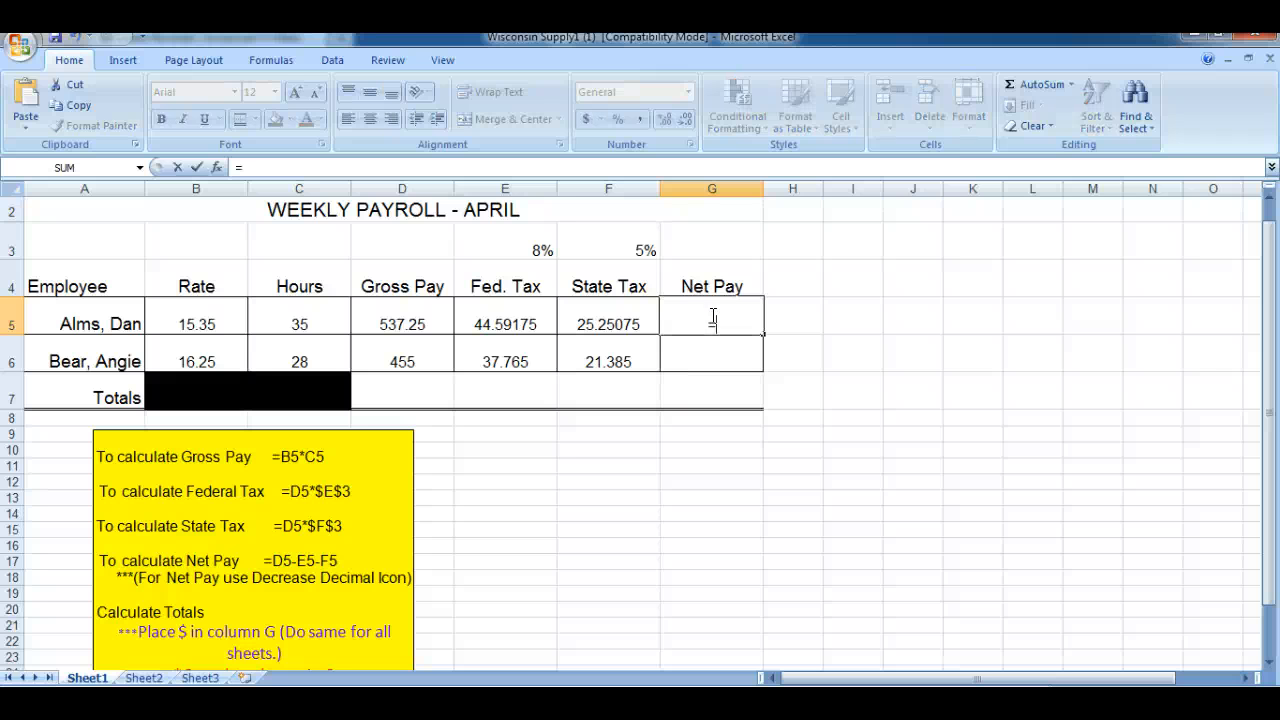
{"action": "left_click", "coordinate": [382, 322]}
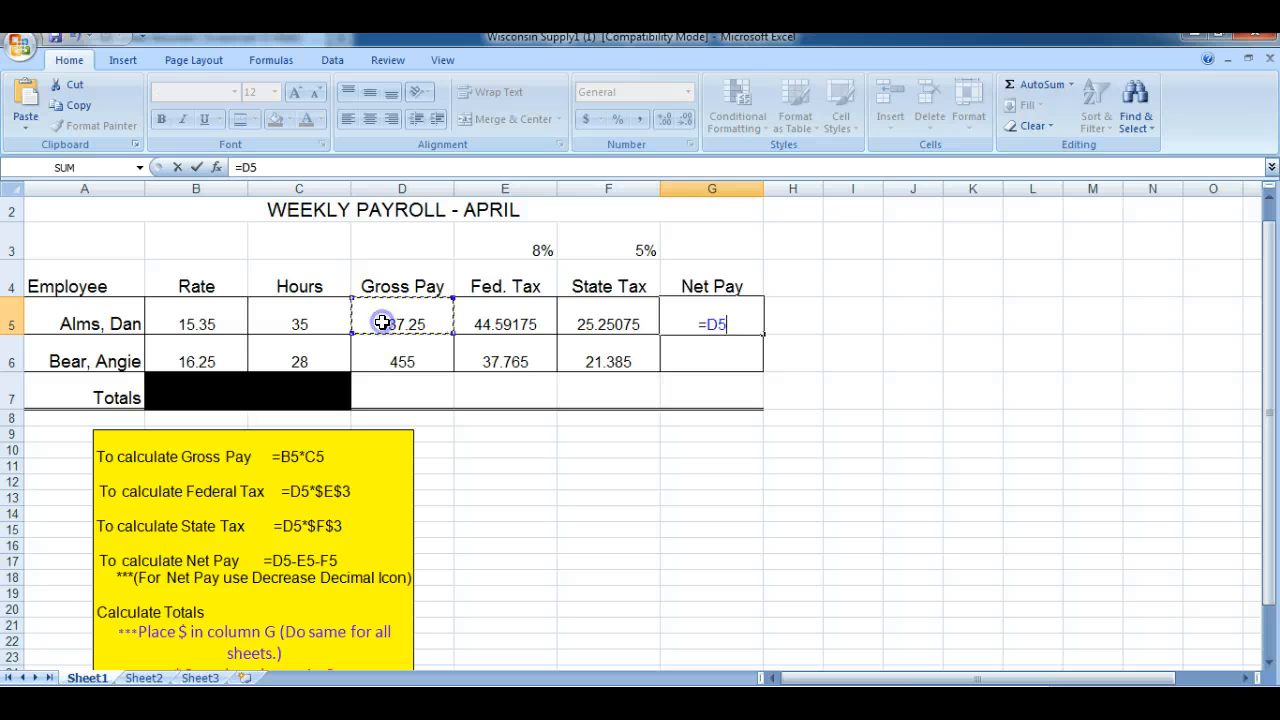
{"action": "type", "text": "-"}
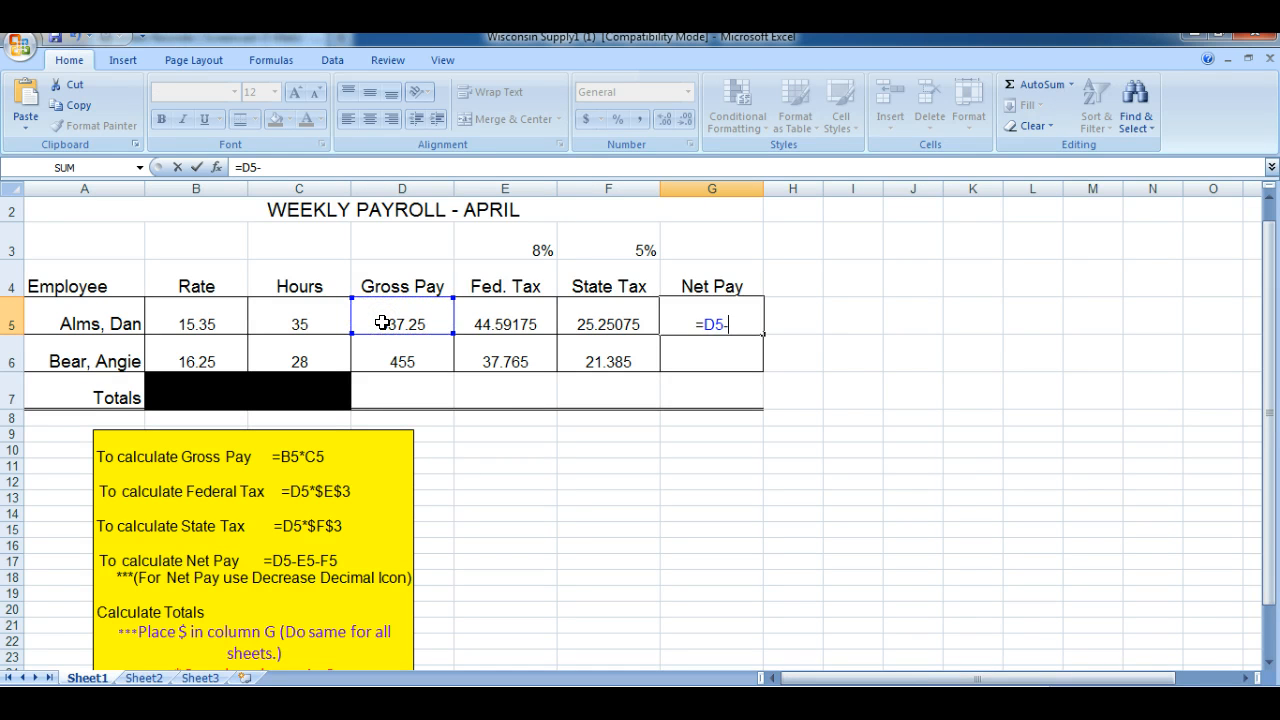
{"action": "left_click", "coordinate": [471, 323]}
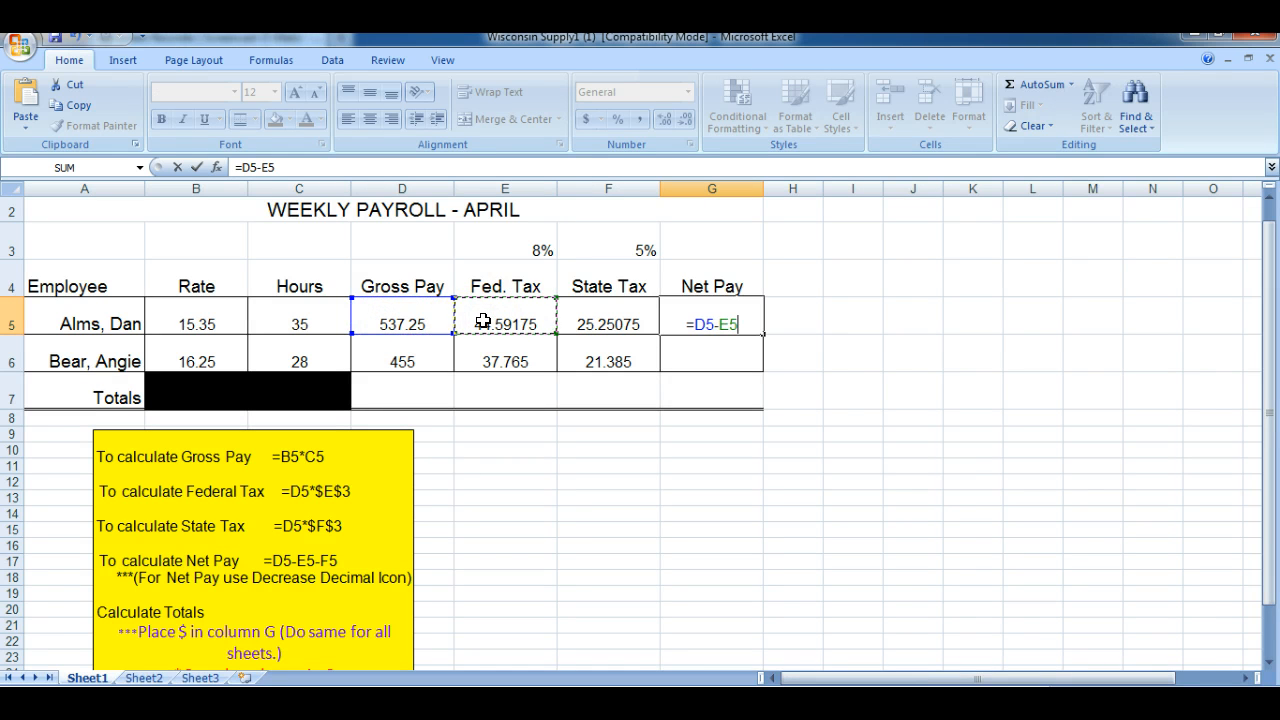
{"action": "type", "text": "-"}
{"action": "left_click", "coordinate": [602, 318]}
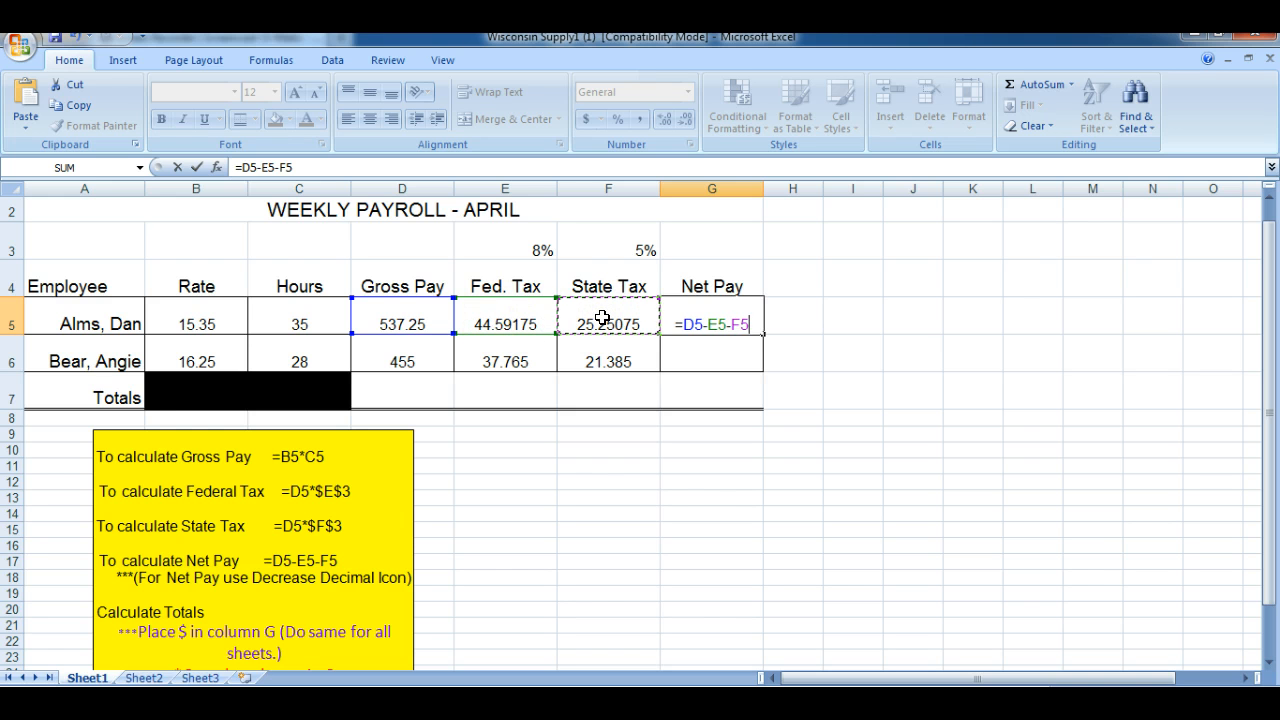
{"action": "key", "text": "Return"}
{"action": "left_click", "coordinate": [712, 320]}
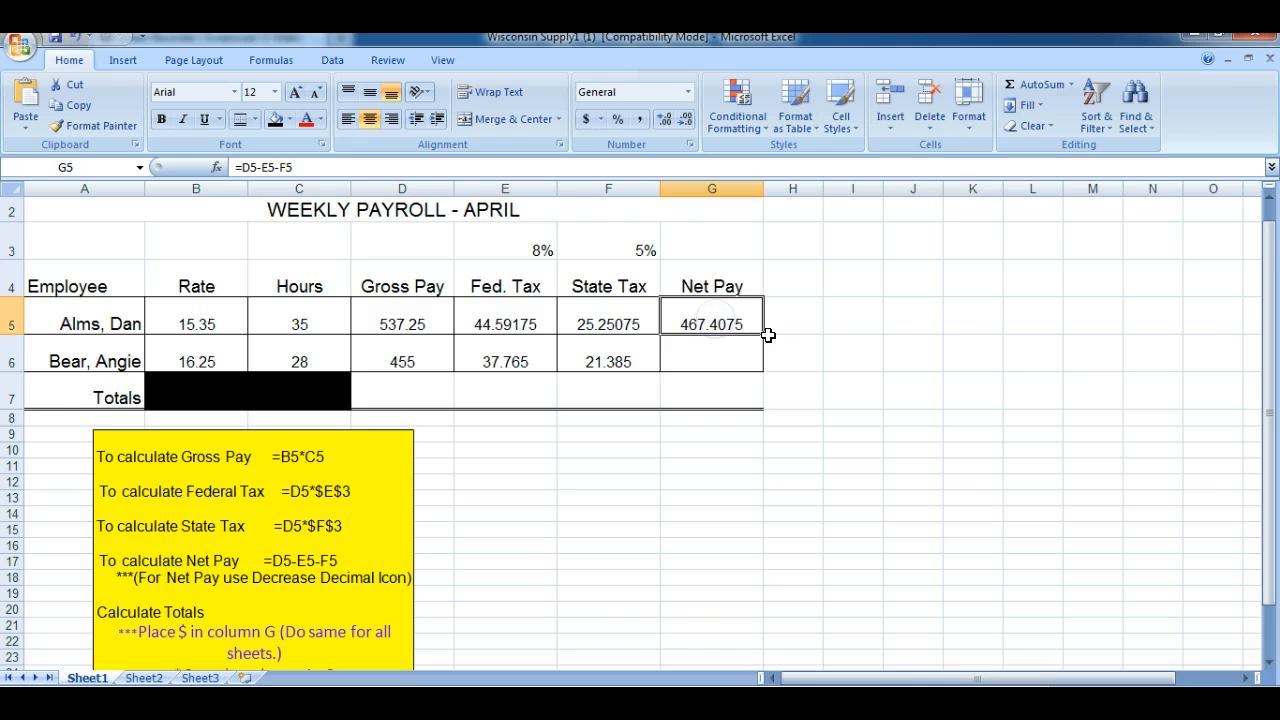
{"action": "left_click_drag", "start_coordinate": [766, 334], "coordinate": [760, 372]}
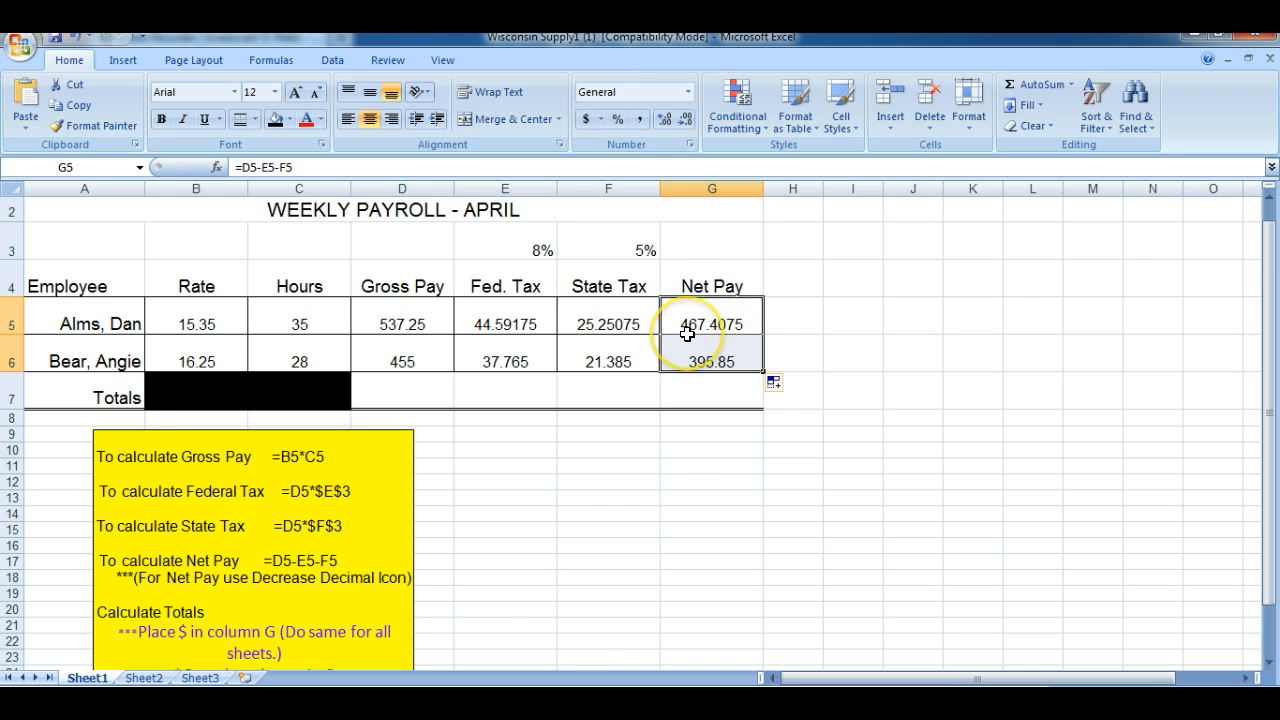
Reduce the net pay in G5 to two decimal places
{"action": "left_click", "coordinate": [722, 322]}
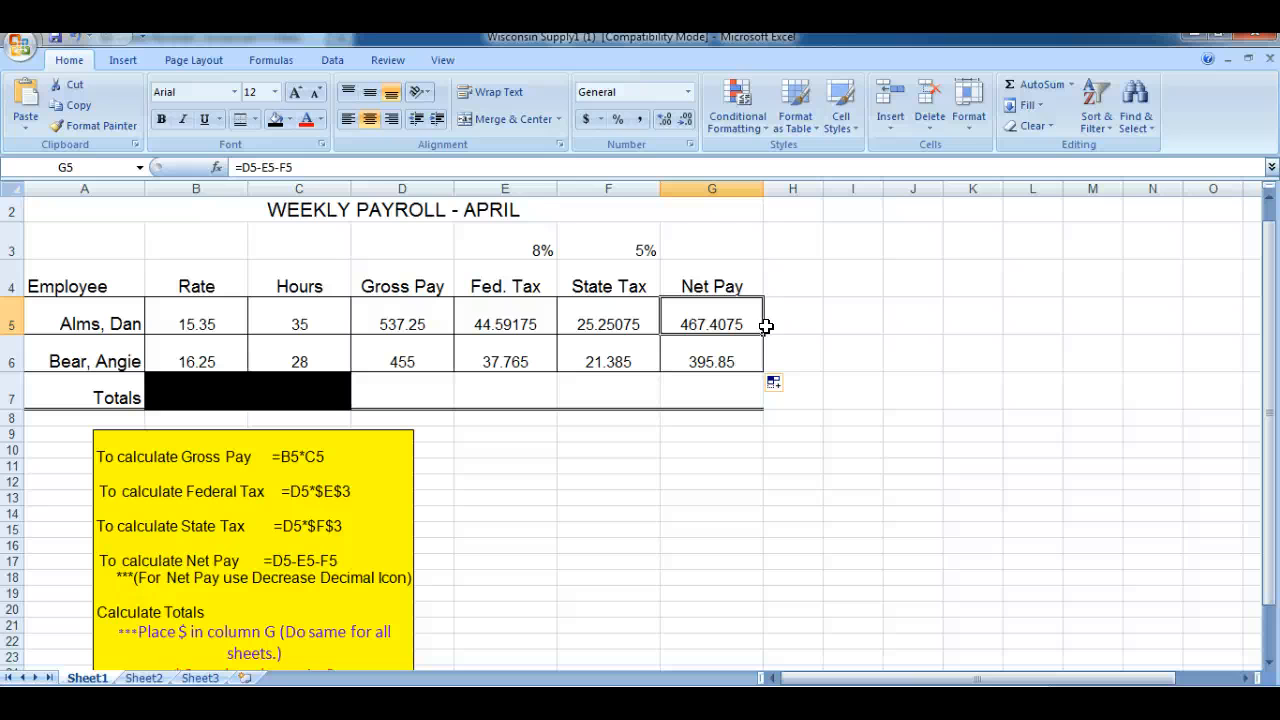
{"action": "left_click", "coordinate": [685, 121]}
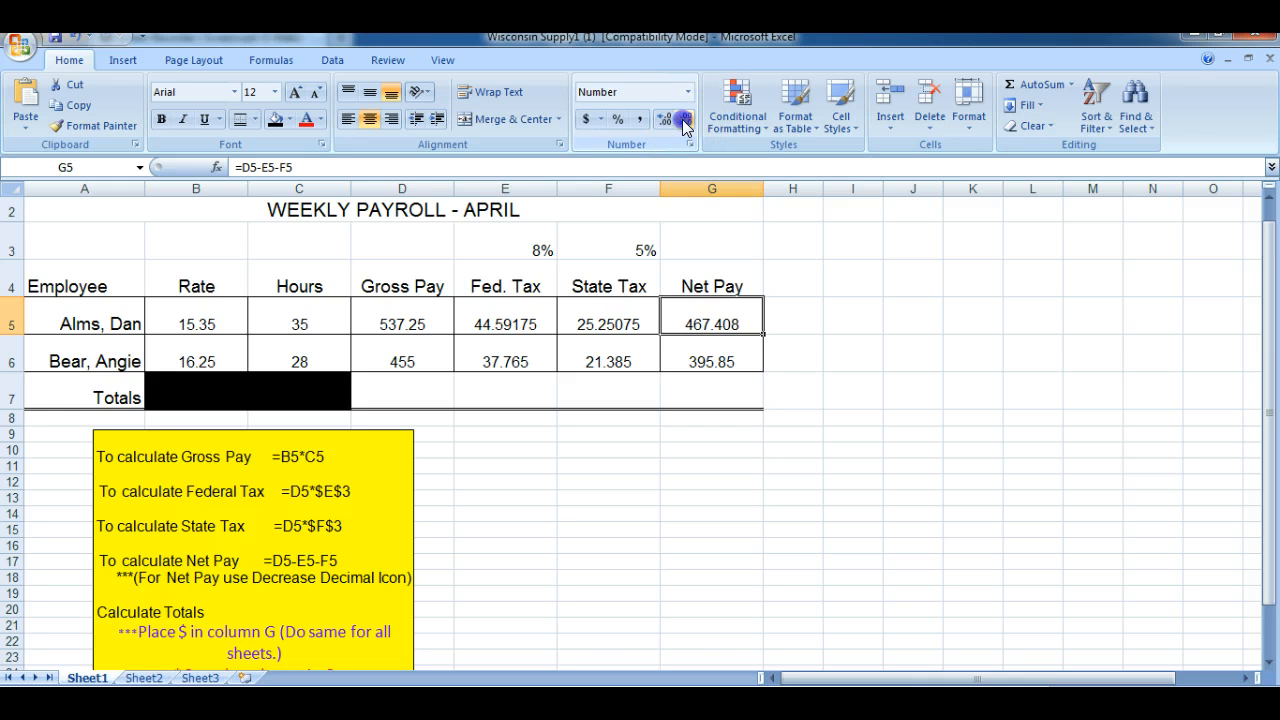
{"action": "left_click", "coordinate": [685, 121]}
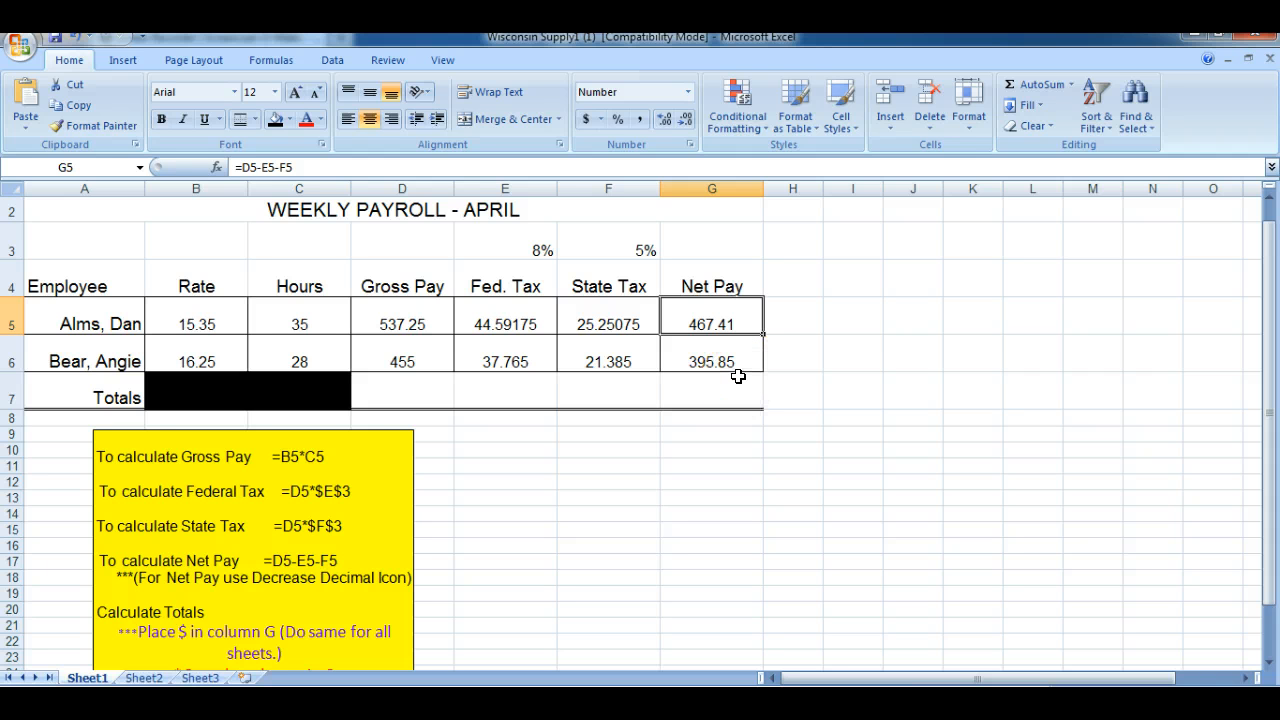
Total the gross pay in D7 with =SUM(D5:D6) and fill the sum across the Totals row to G7
{"action": "left_click", "coordinate": [413, 395]}
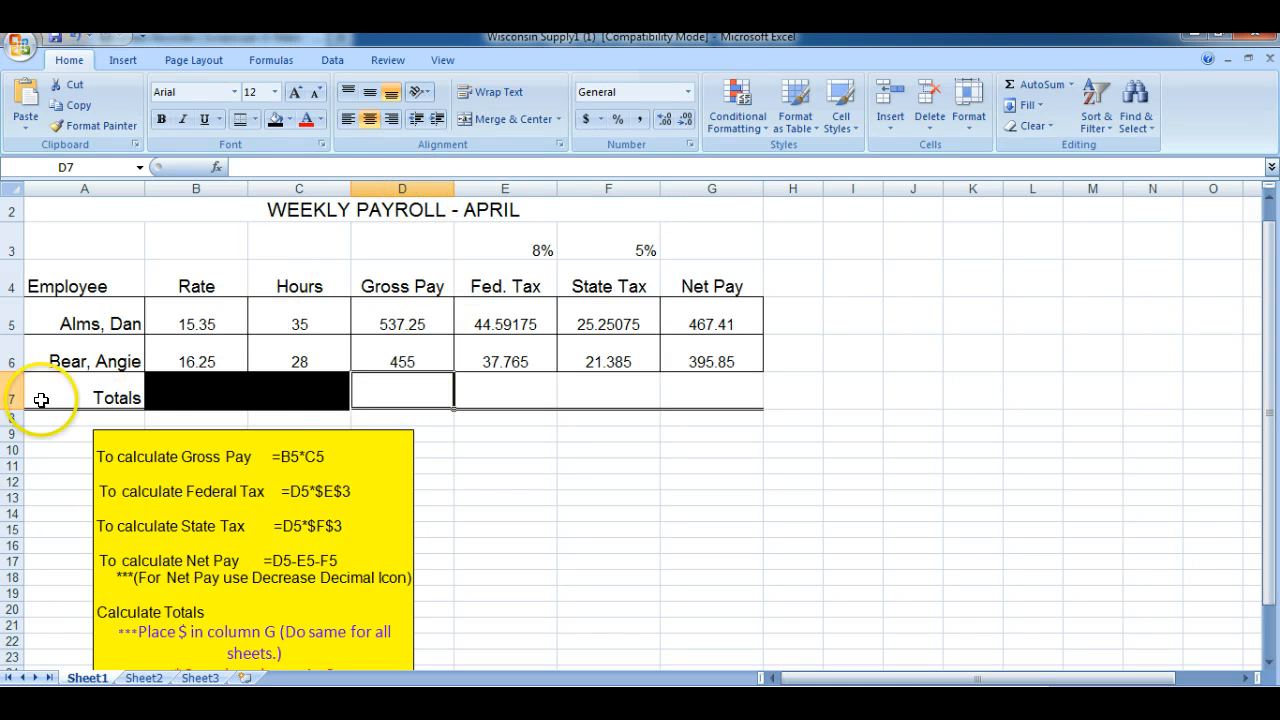
{"action": "left_click", "coordinate": [1070, 84]}
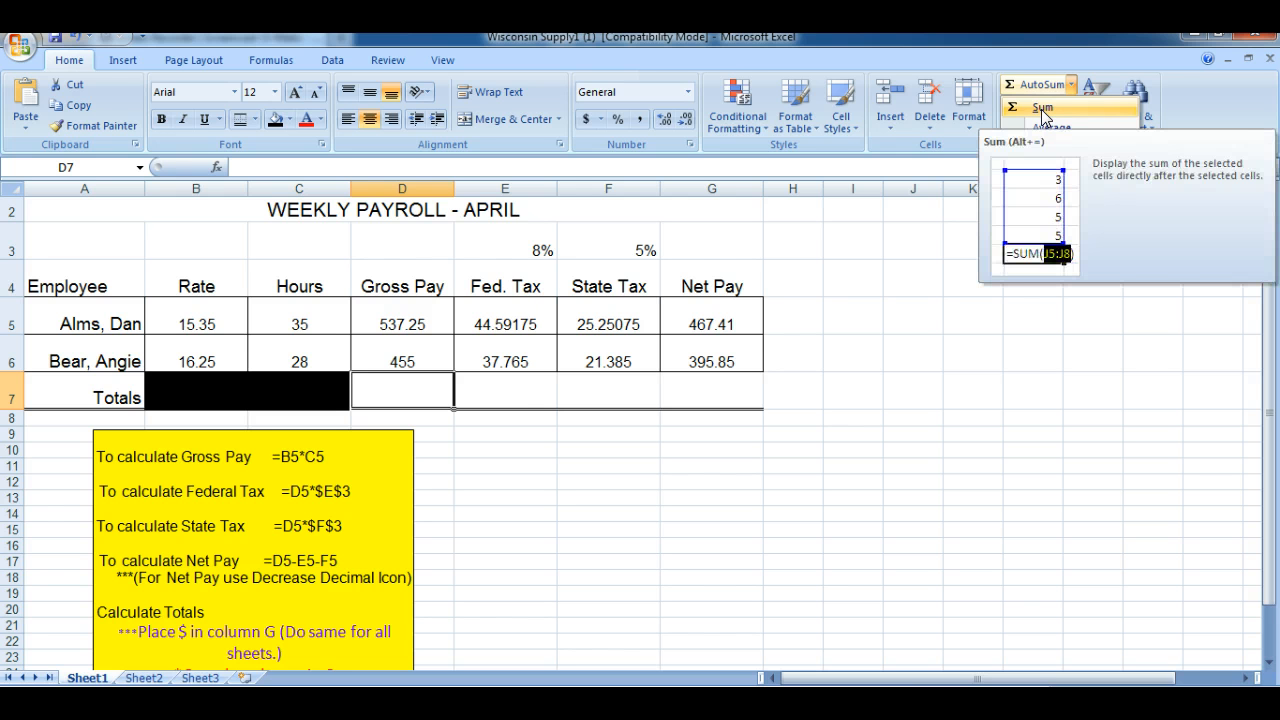
{"action": "left_click", "coordinate": [1041, 109]}
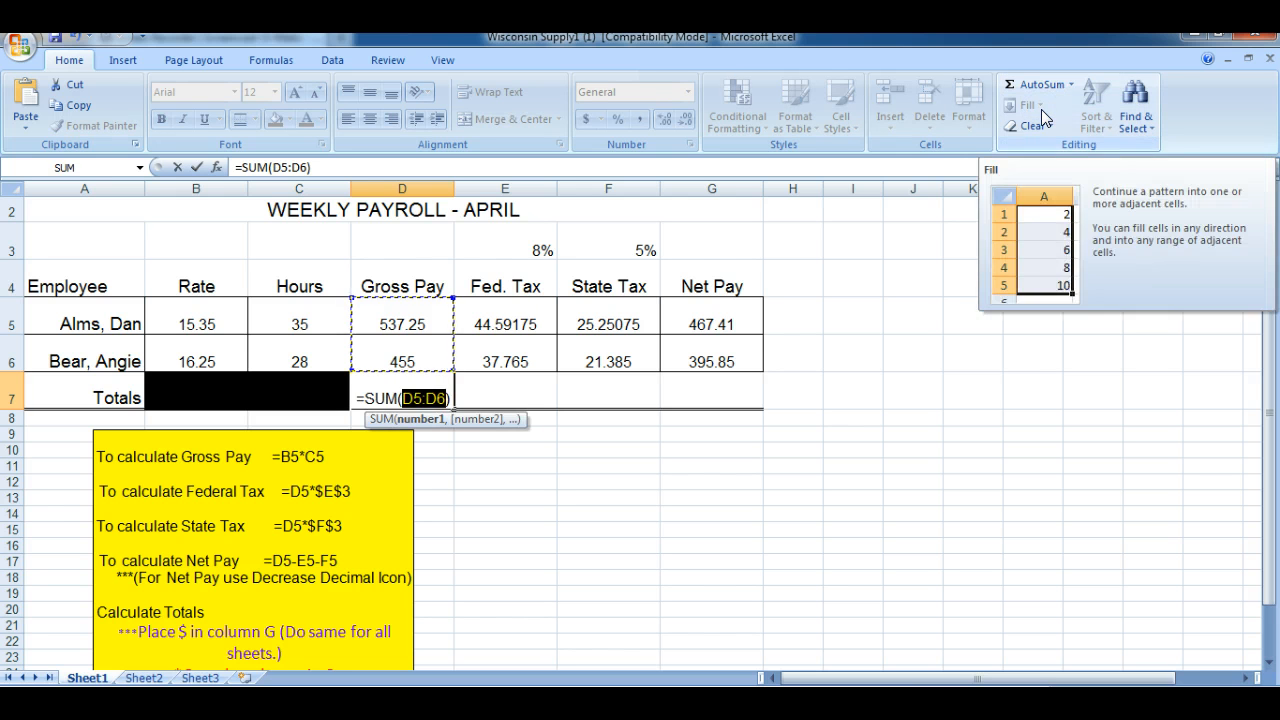
{"action": "key", "text": "Return"}
{"action": "left_click", "coordinate": [409, 392]}
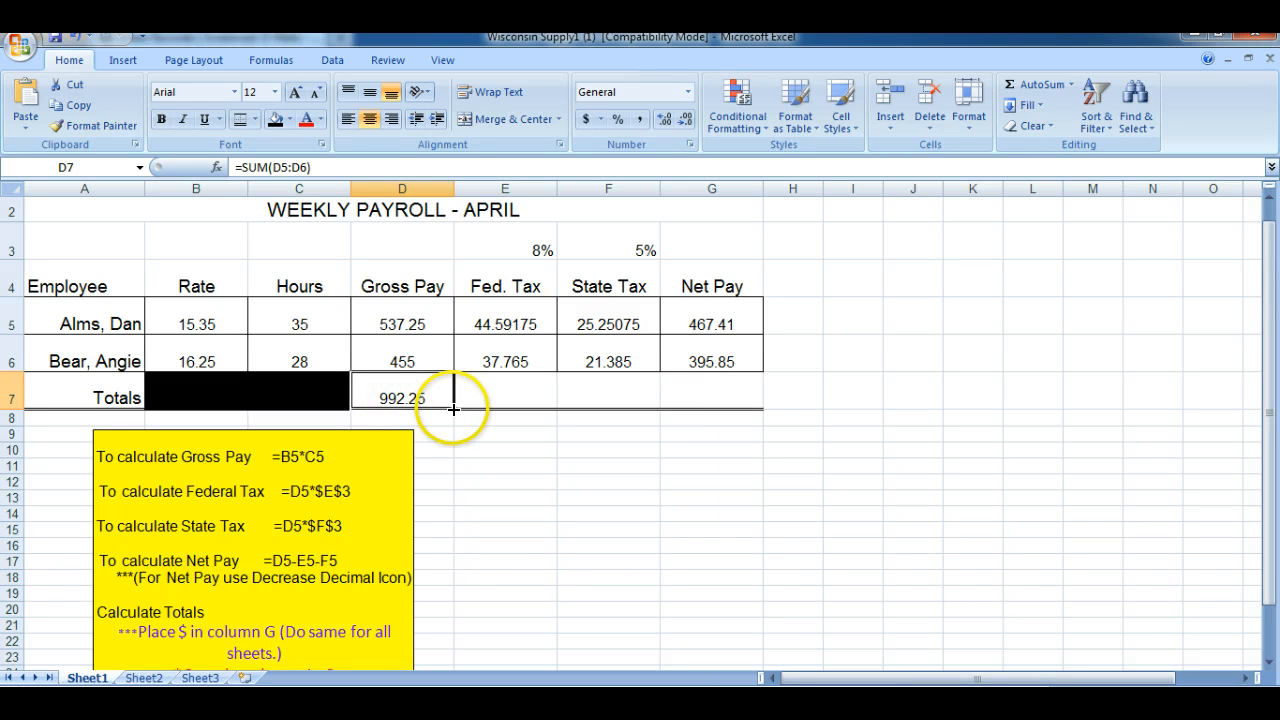
{"action": "left_click_drag", "start_coordinate": [453, 409], "coordinate": [736, 404]}
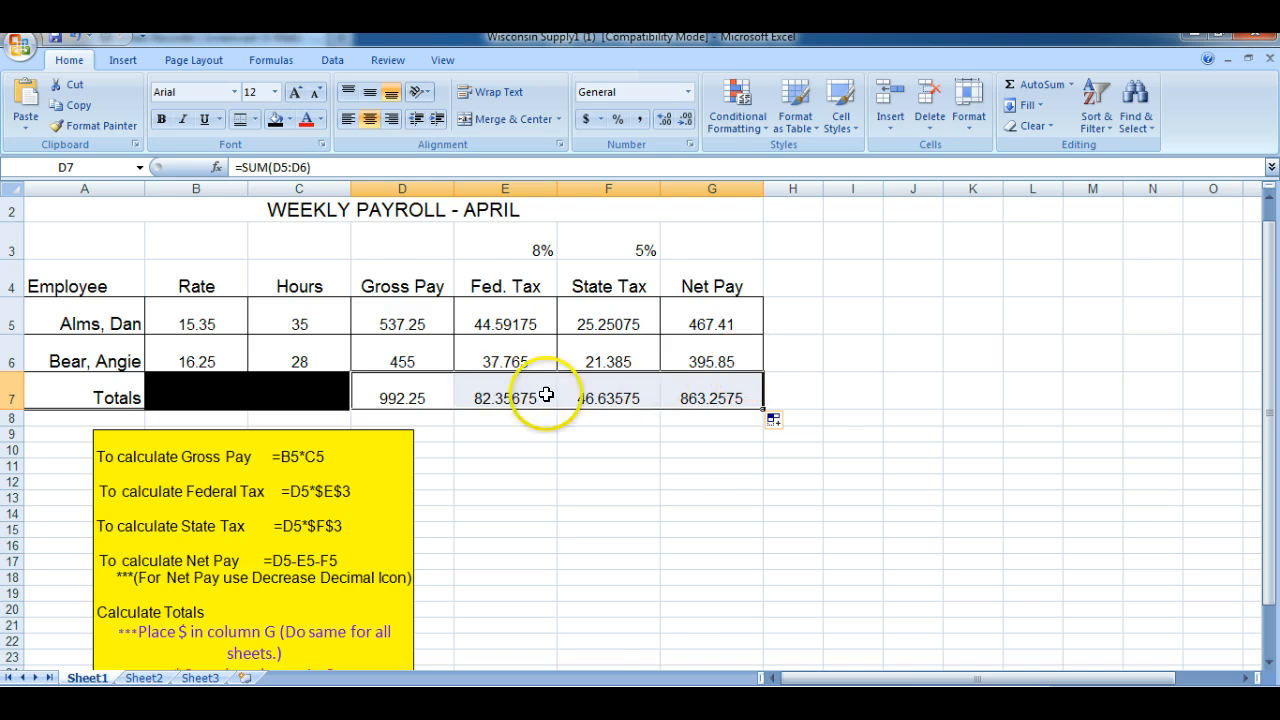
Format the totals in D7:G7 to show two decimal places, then deselect the range
{"action": "left_click", "coordinate": [686, 121]}
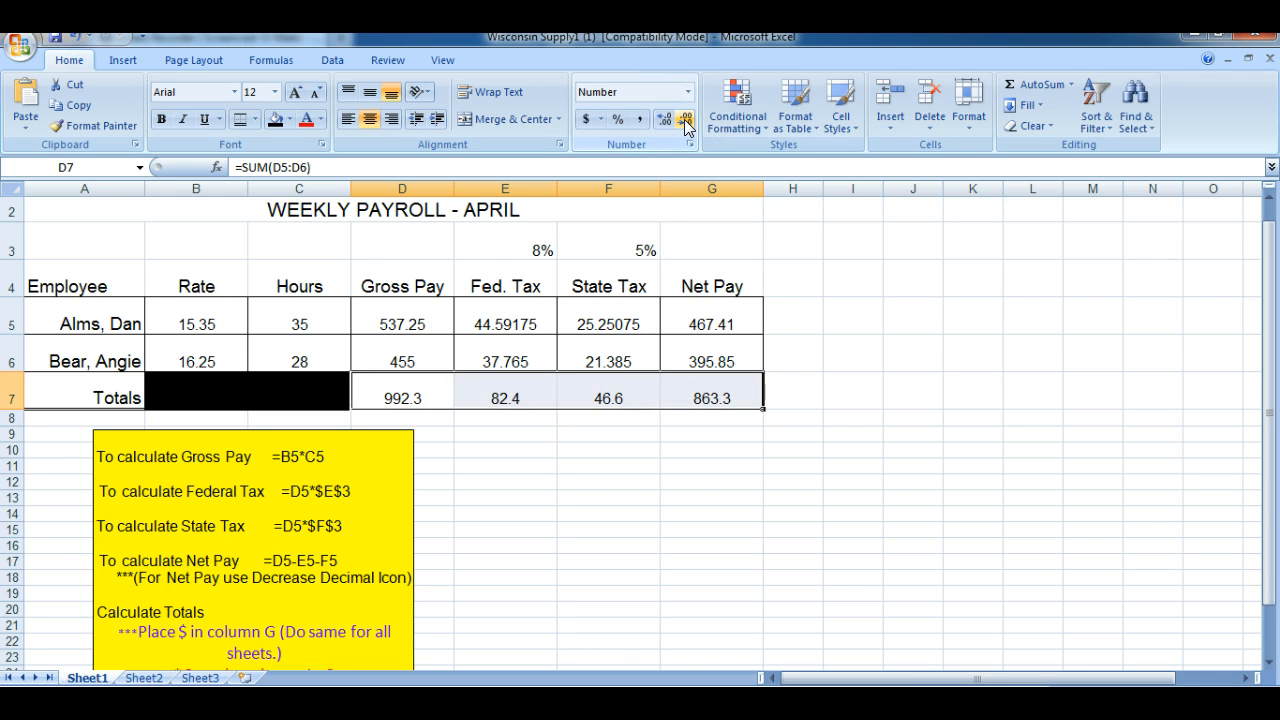
{"action": "left_click", "coordinate": [666, 120]}
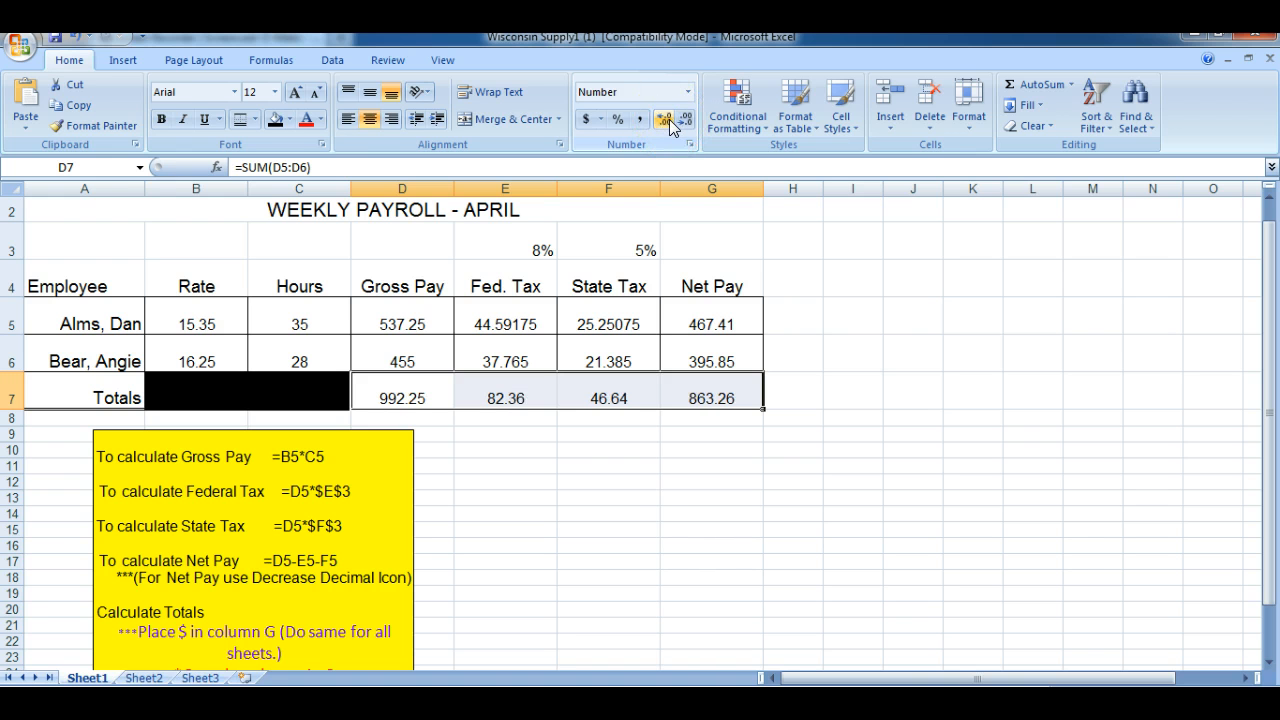
{"action": "left_click", "coordinate": [665, 486]}
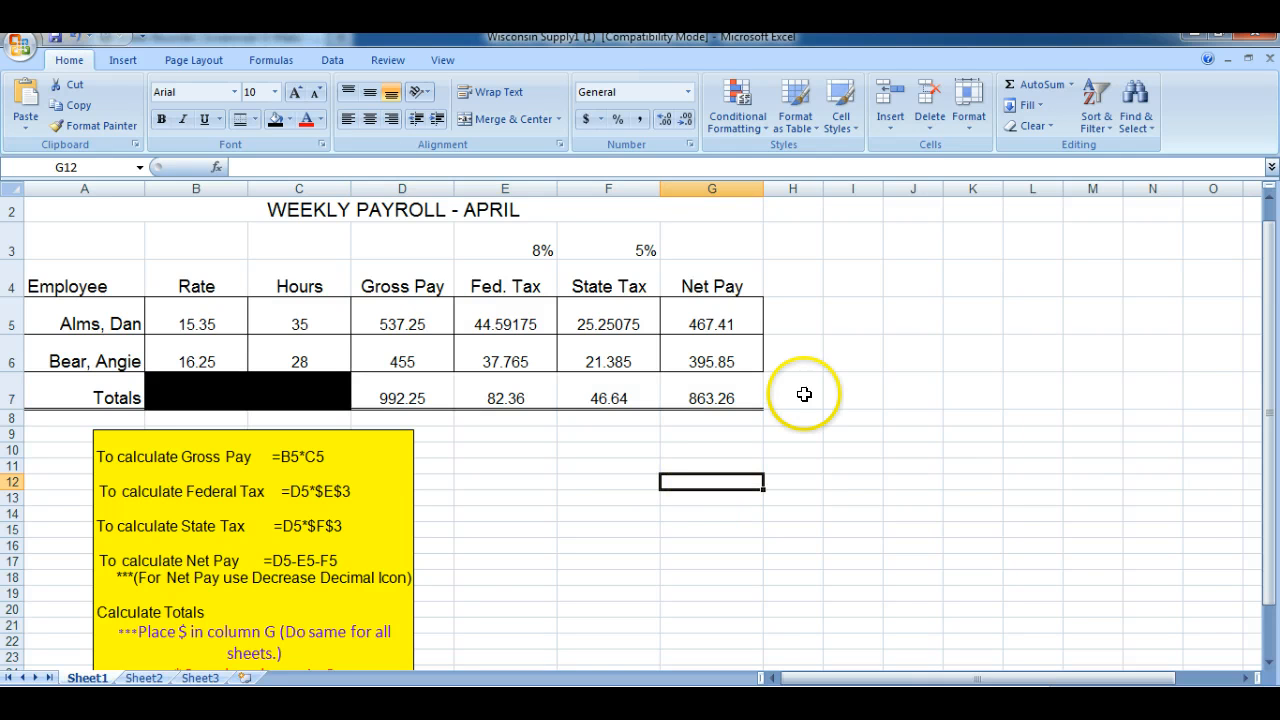
On Sheet2, calculate the first employee's gross pay in D5 with =B5*C5 and fill the formula down to D6
{"action": "left_click", "coordinate": [148, 680]}
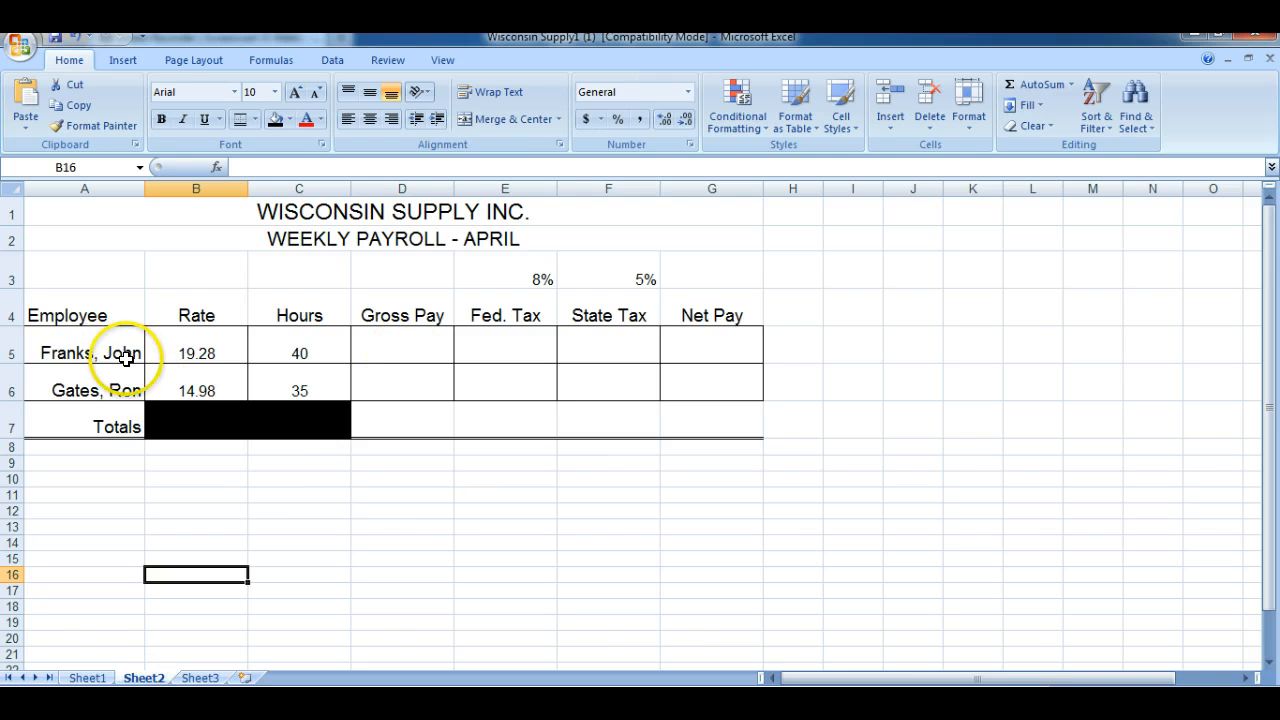
{"action": "left_click", "coordinate": [399, 343]}
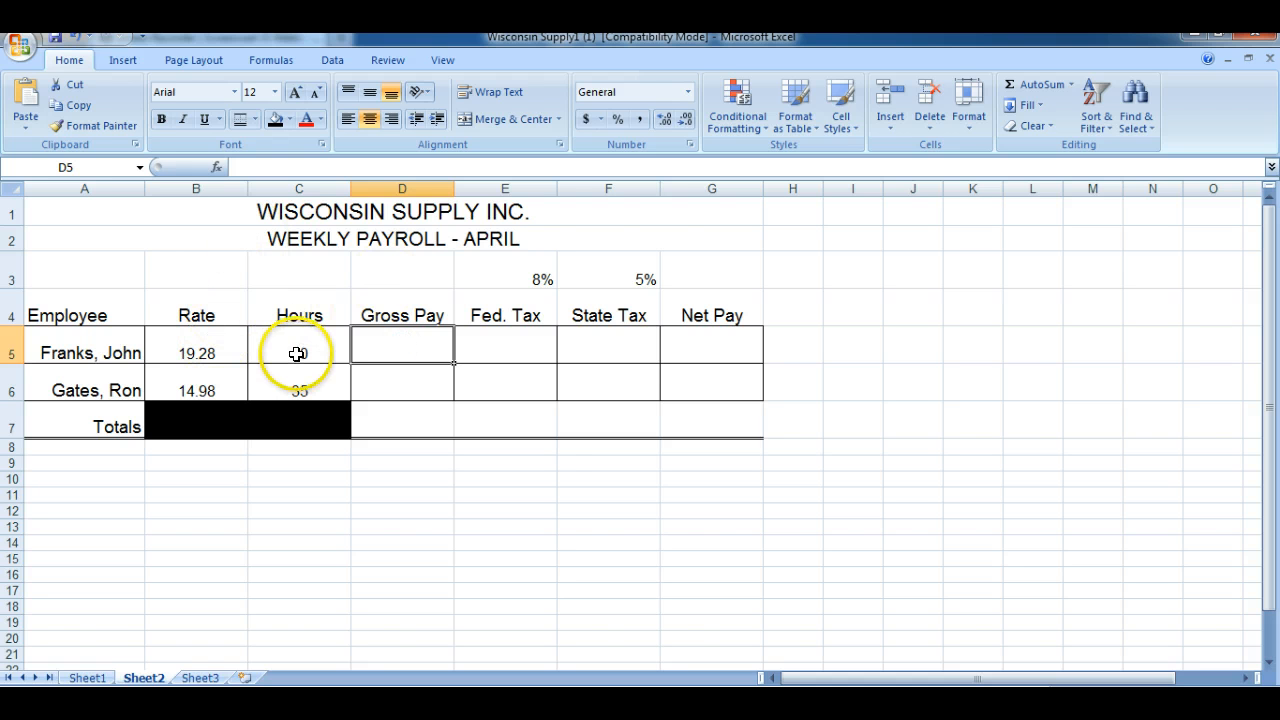
{"action": "type", "text": "="}
{"action": "left_click", "coordinate": [196, 350]}
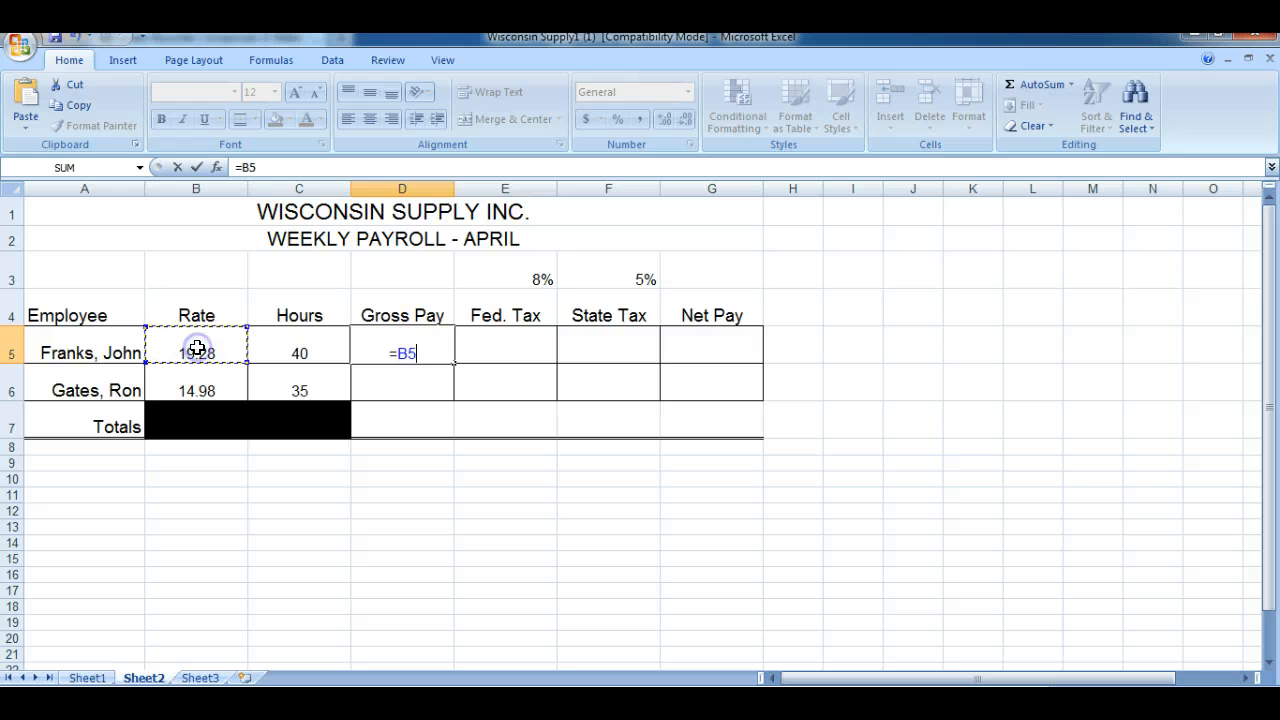
{"action": "type", "text": "*"}
{"action": "left_click", "coordinate": [270, 345]}
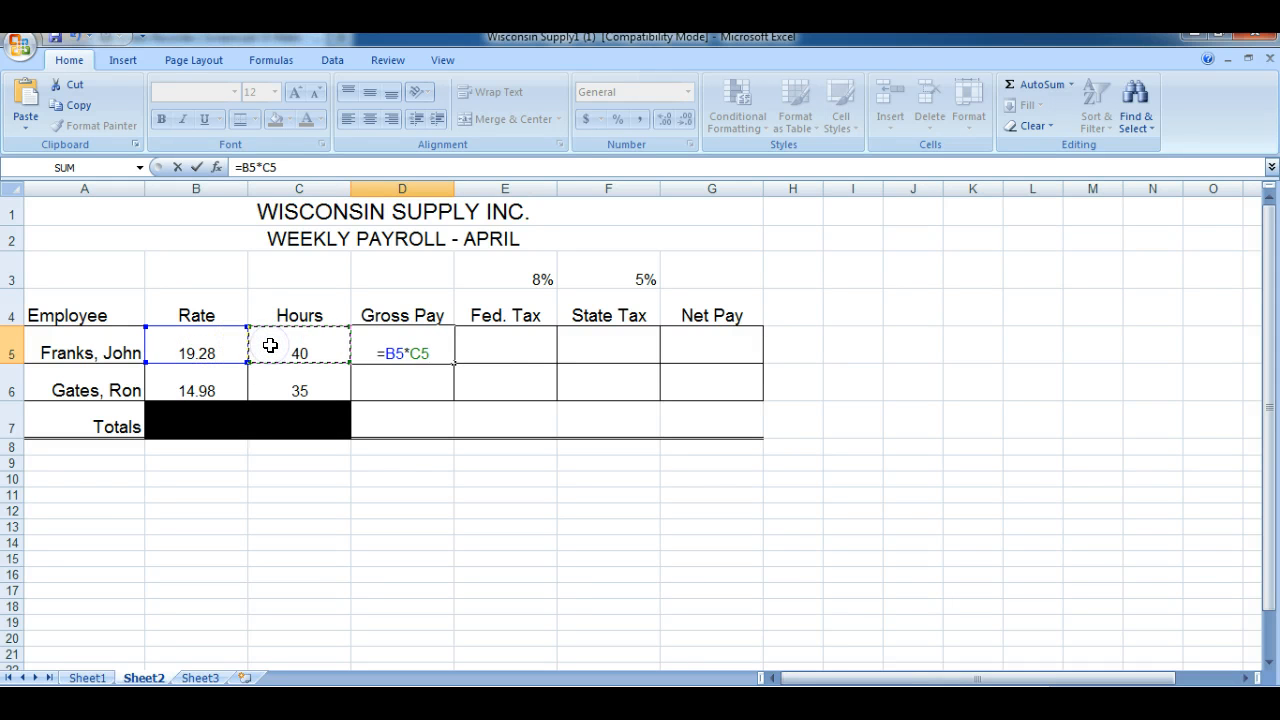
{"action": "key", "text": "Return"}
{"action": "left_click", "coordinate": [392, 346]}
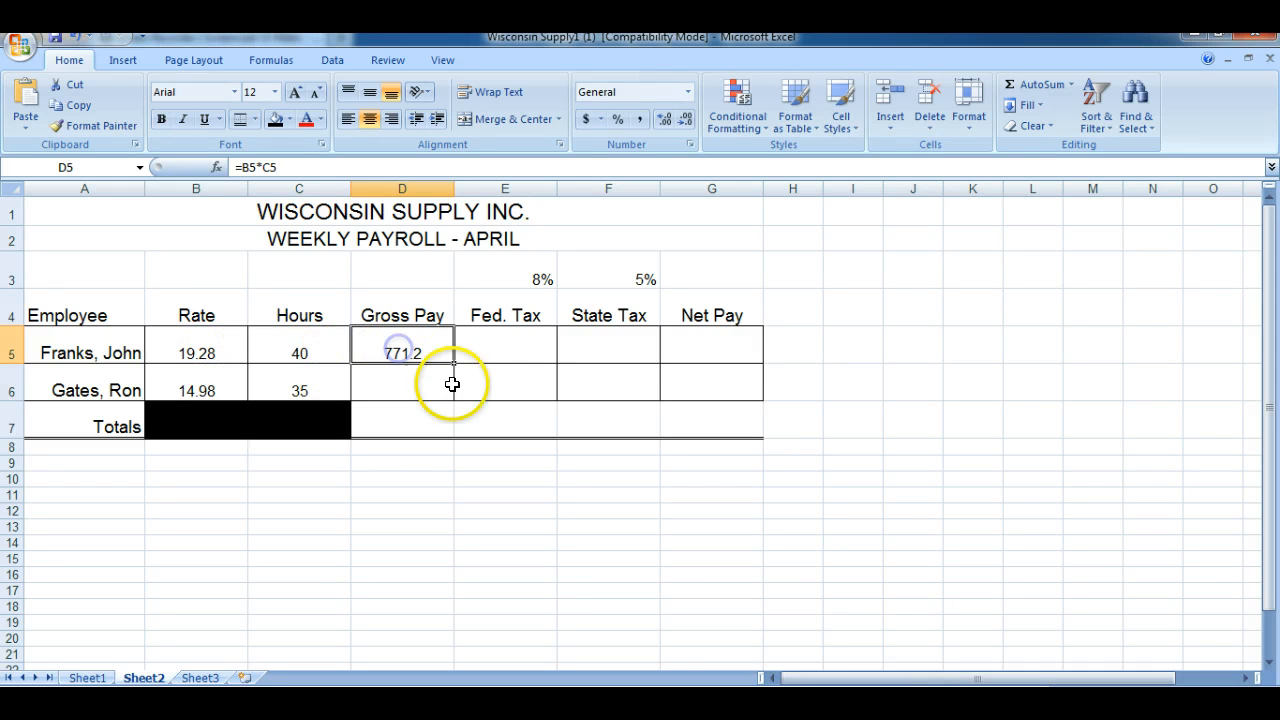
{"action": "left_click_drag", "start_coordinate": [453, 378], "coordinate": [452, 395]}
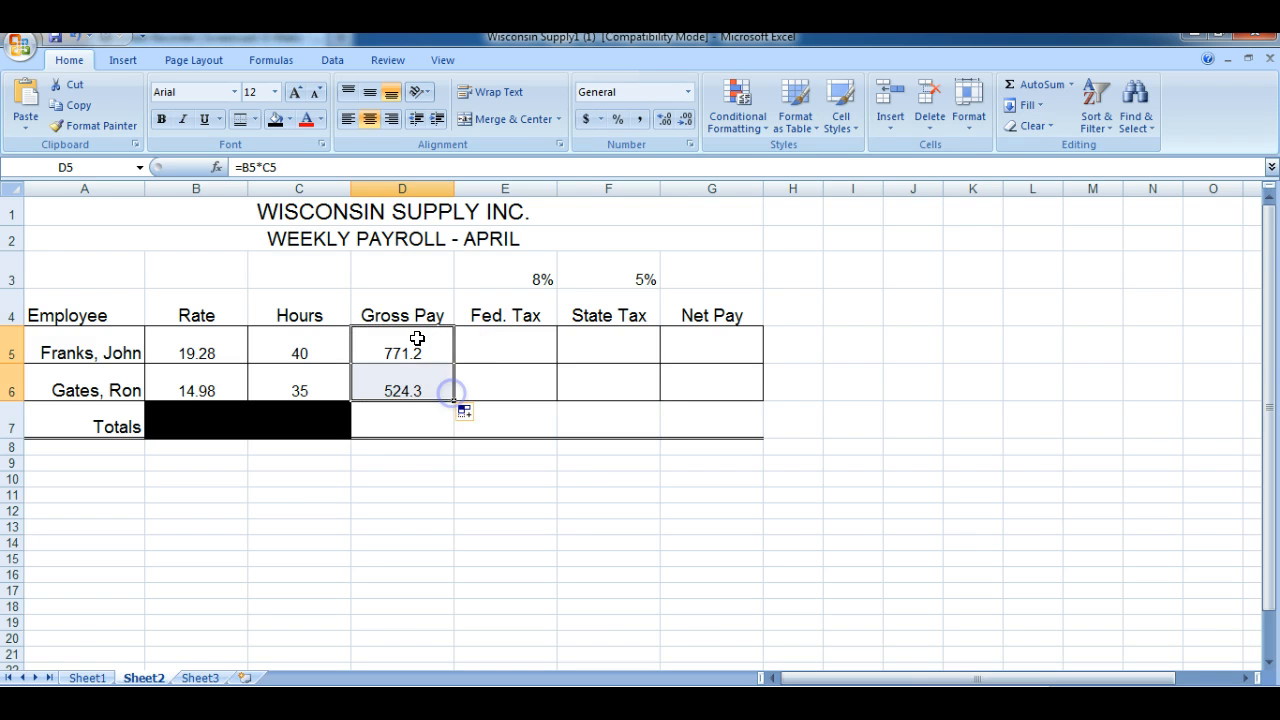
Begin the first employee's federal tax formula in E5 with =D5*
{"action": "left_click", "coordinate": [491, 344]}
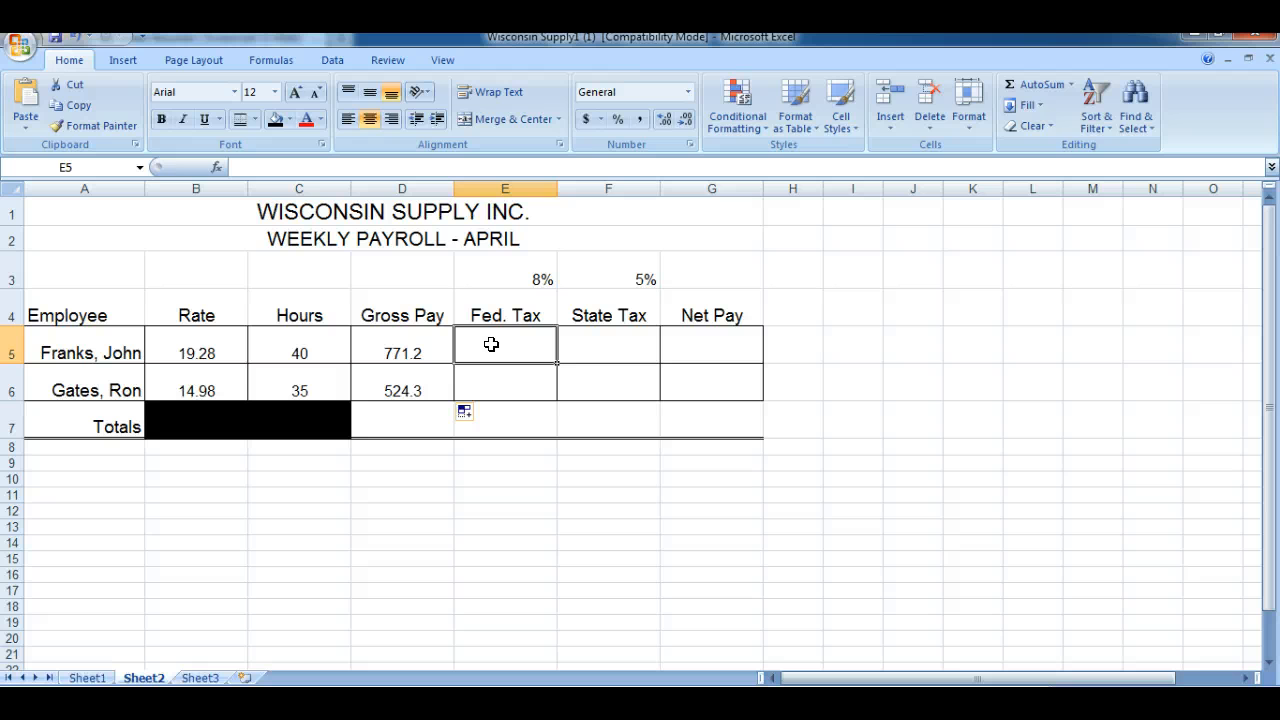
{"action": "type", "text": "="}
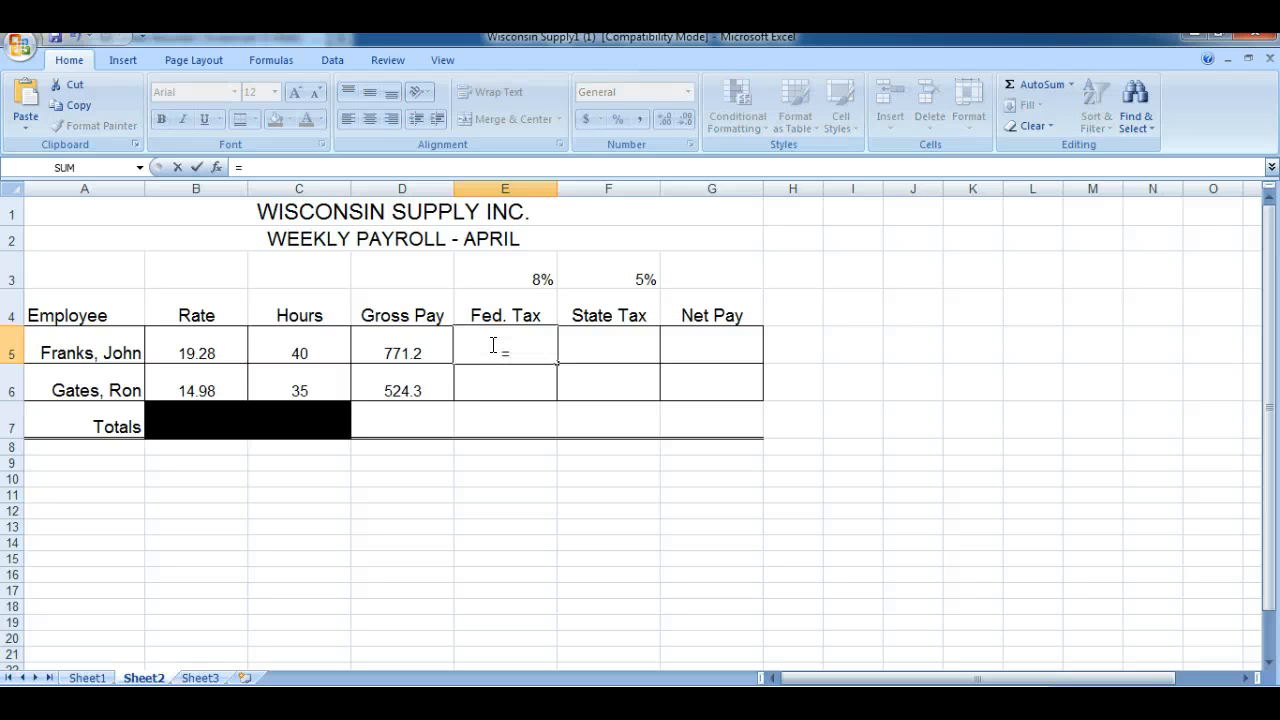
{"action": "left_click", "coordinate": [397, 345]}
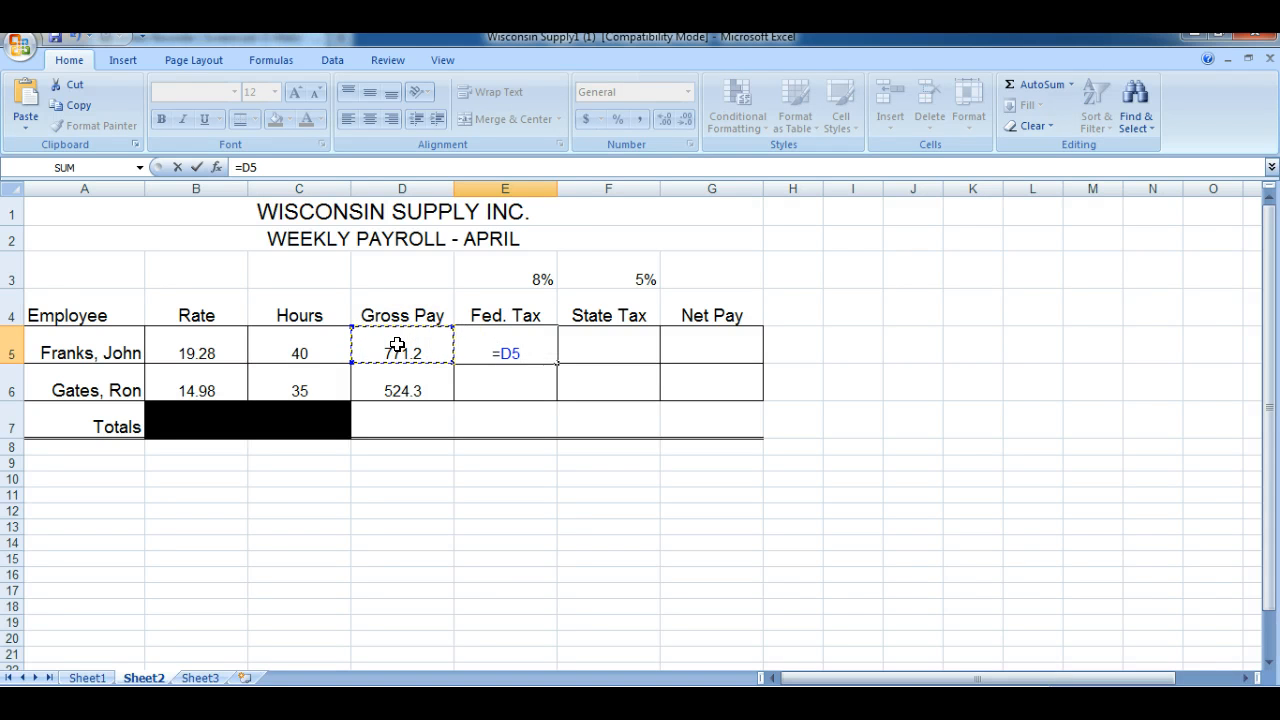
{"action": "type", "text": "*"}
{"action": "left_click", "coordinate": [396, 345]}
{"action": "type", "text": "$"}
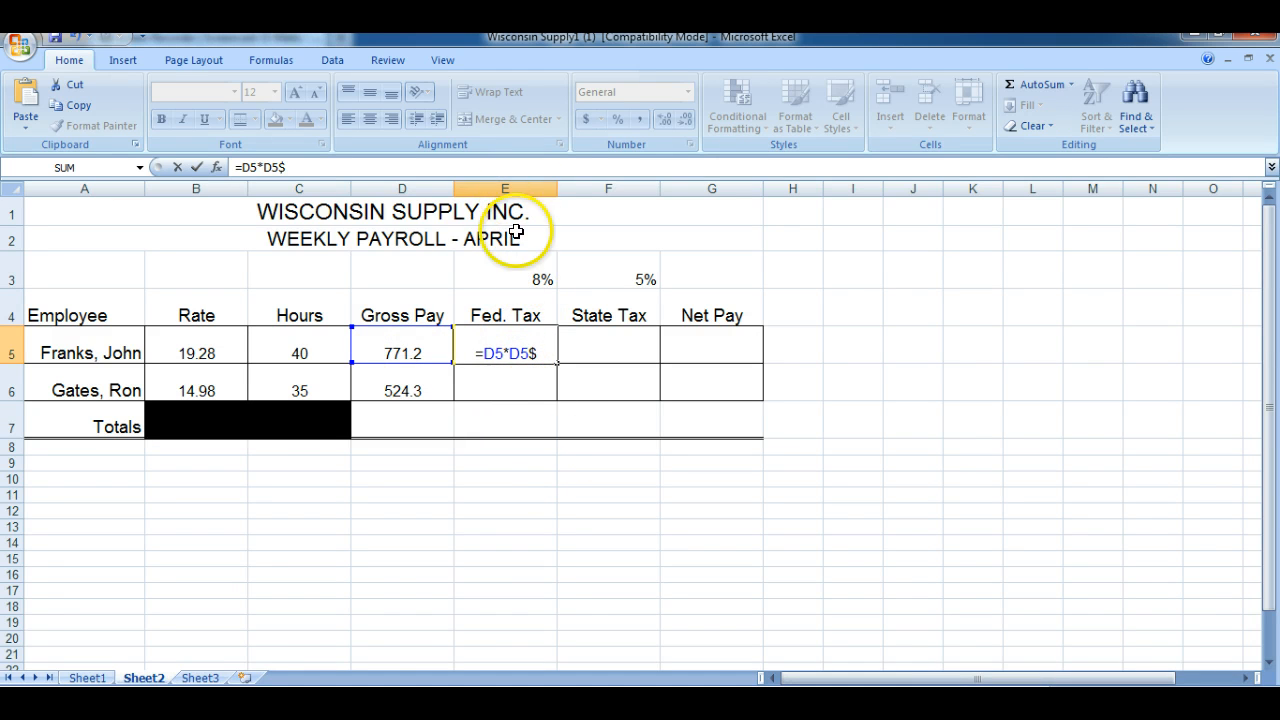
{"action": "type", "text": "E"}
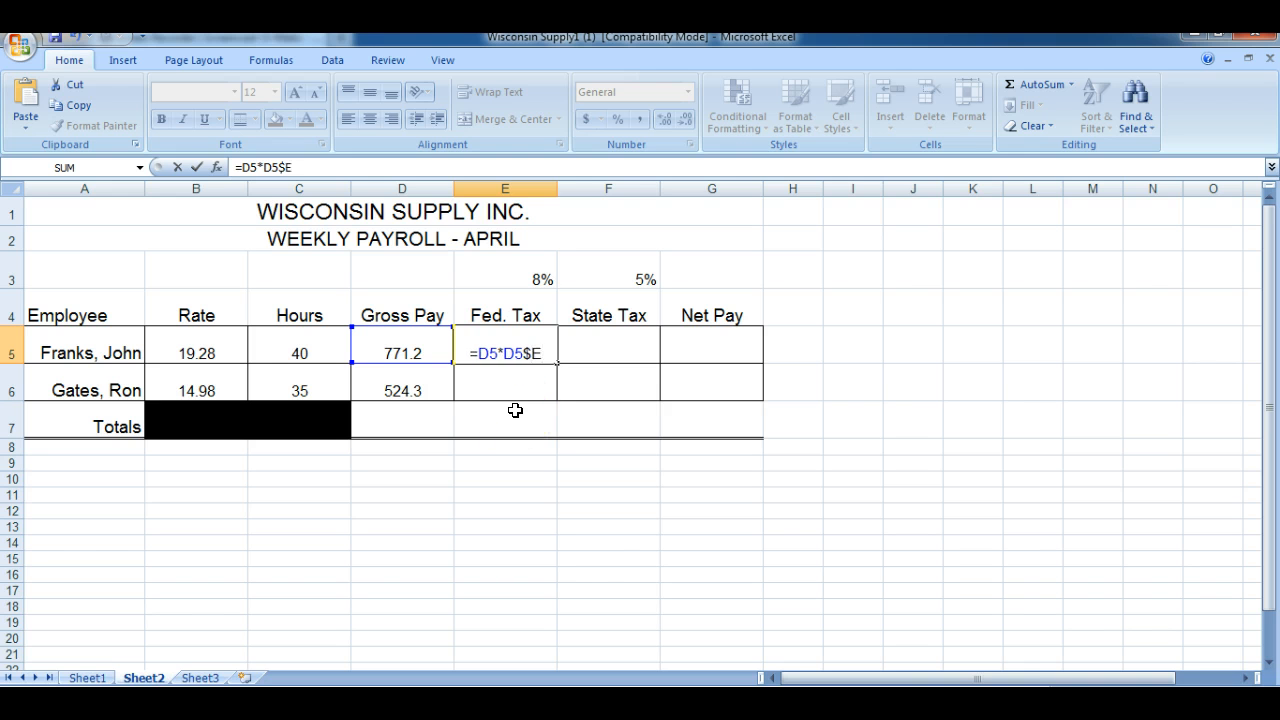
{"action": "key", "text": "BackSpace"}
{"action": "key", "text": "BackSpace"}
{"action": "key", "text": "BackSpace"}
{"action": "key", "text": "BackSpace"}
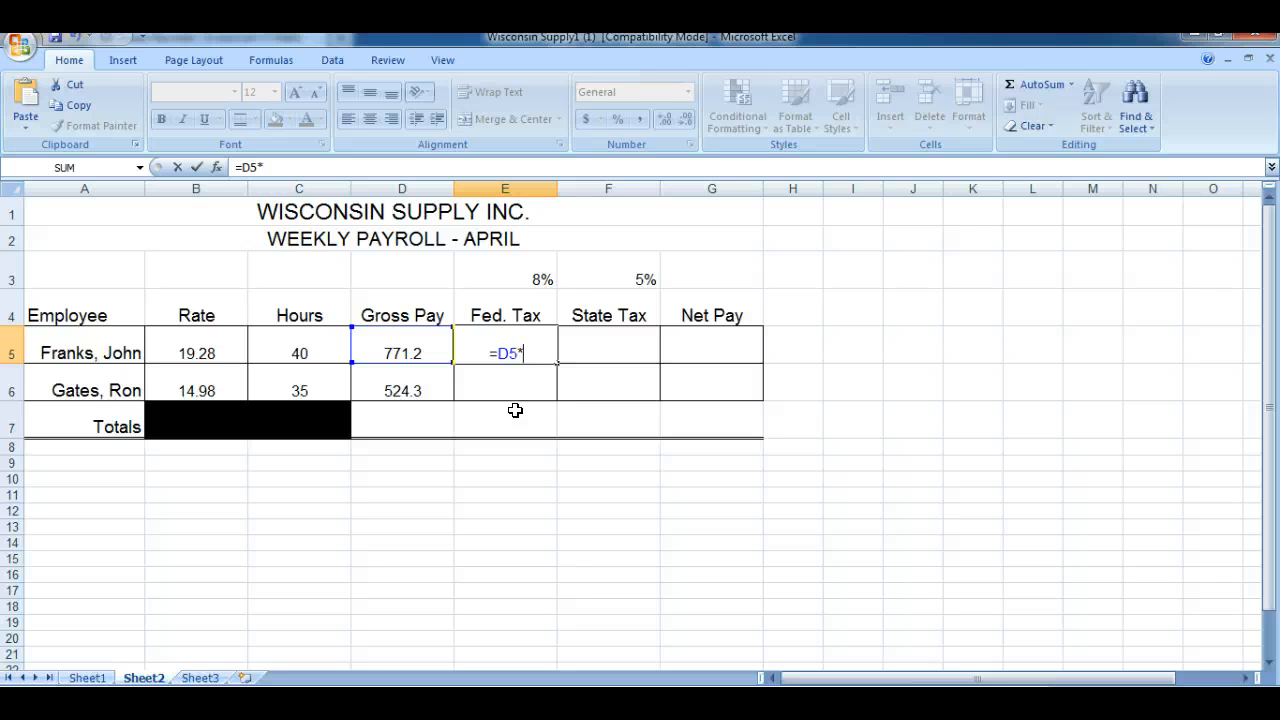
Complete the federal tax formula in E5 as =D5*$E$3 and fill it down to E6
{"action": "type", "text": "$E"}
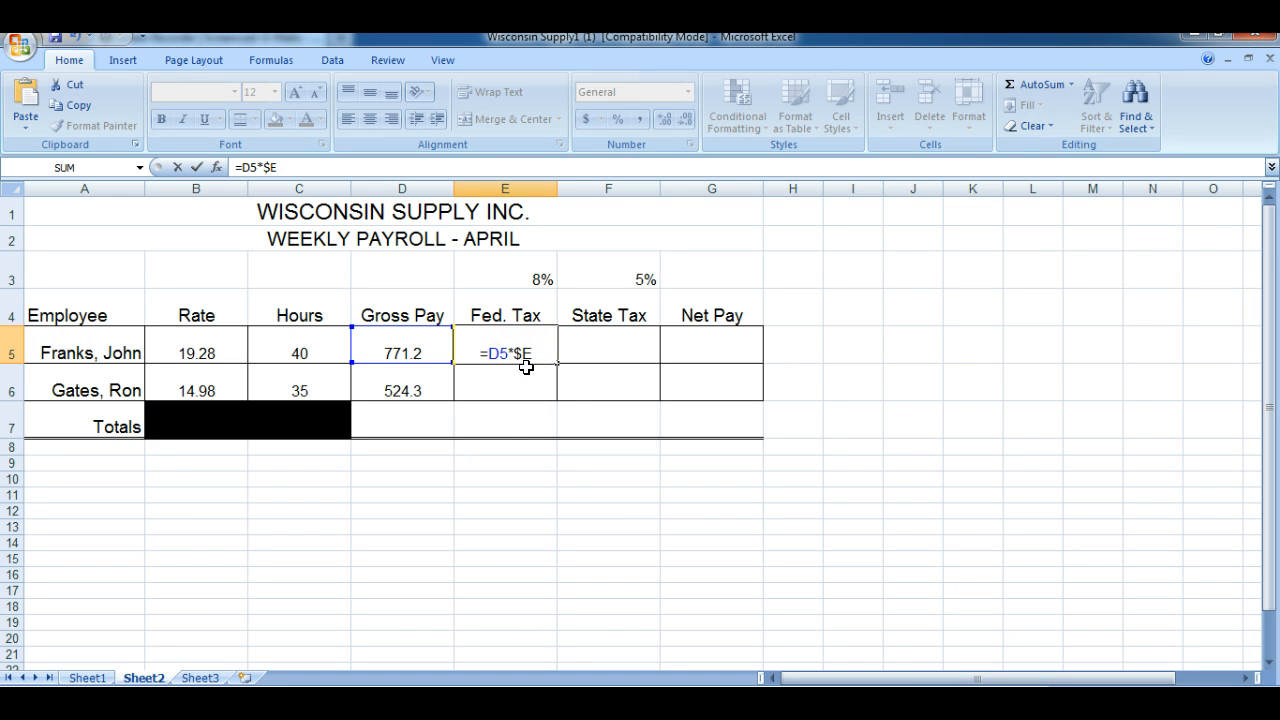
{"action": "type", "text": "$"}
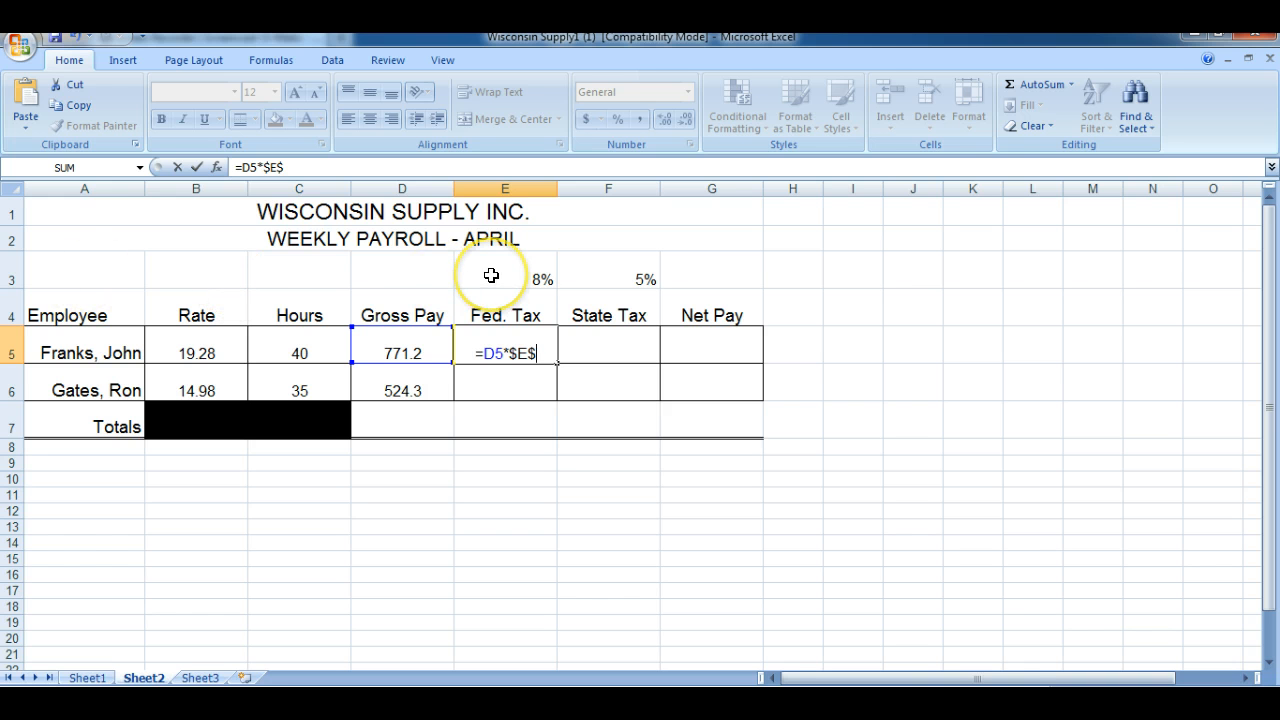
{"action": "type", "text": "3"}
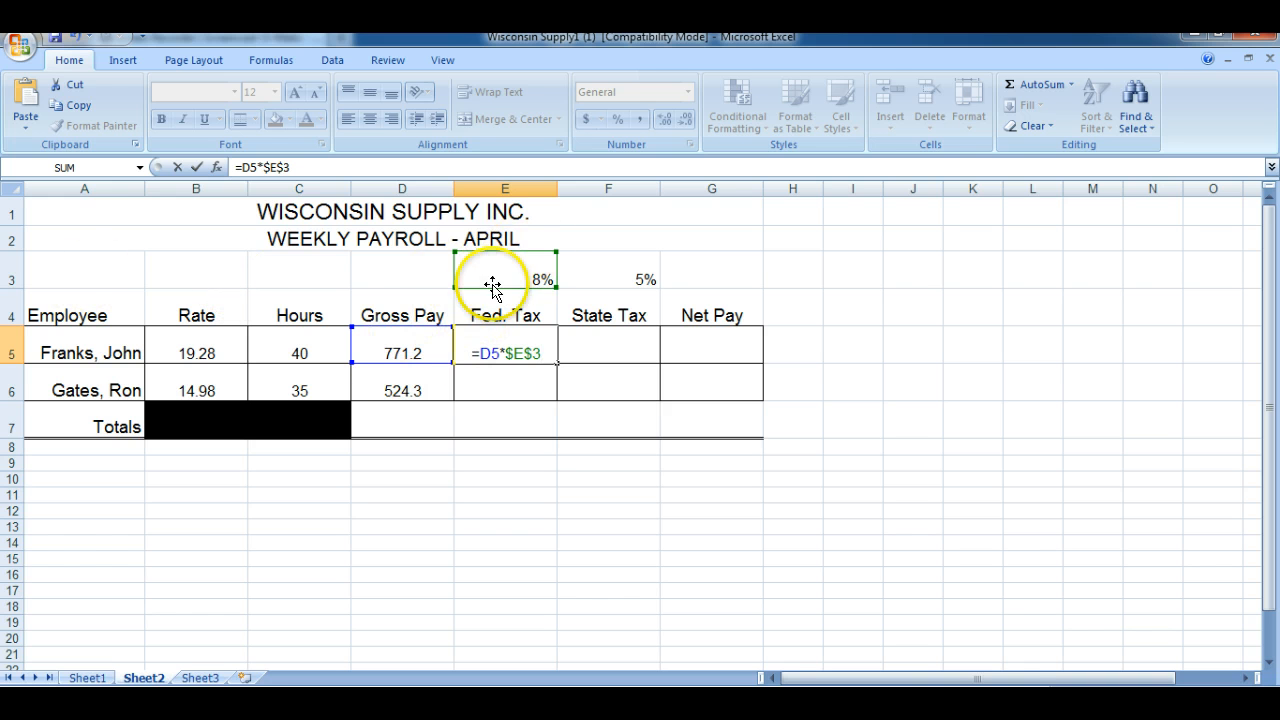
{"action": "key", "text": "Return"}
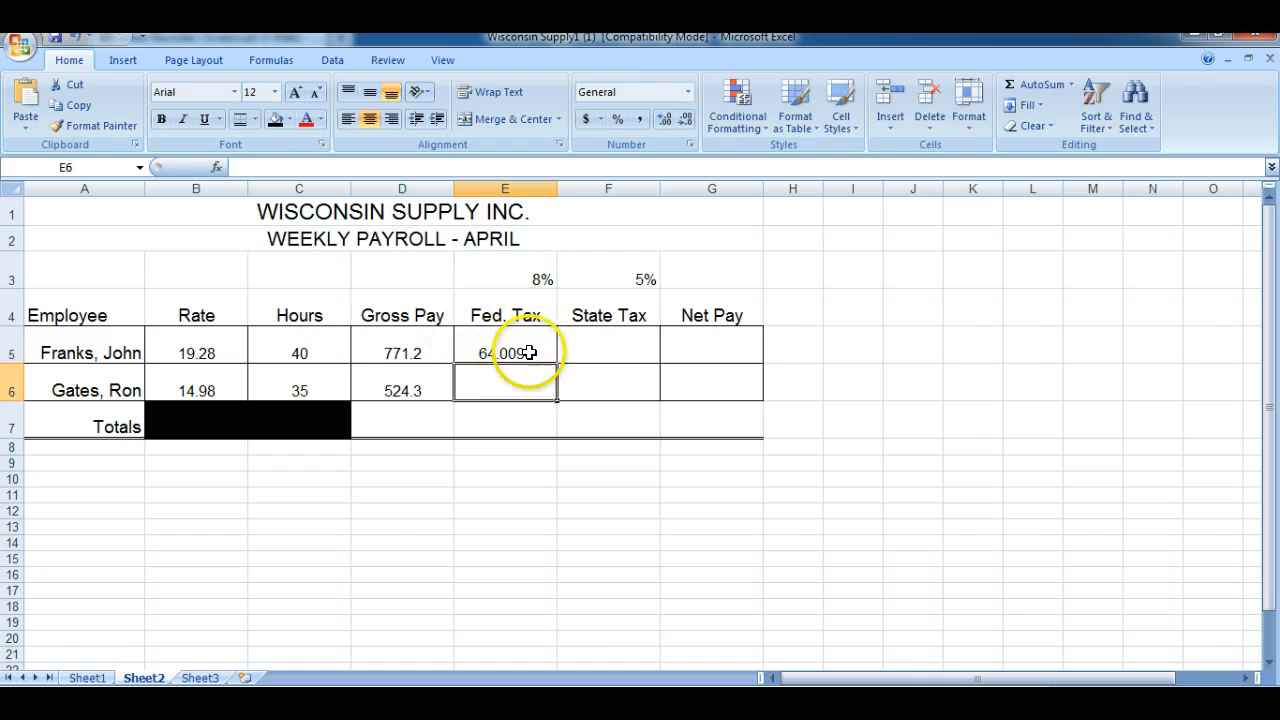
{"action": "left_click", "coordinate": [529, 340]}
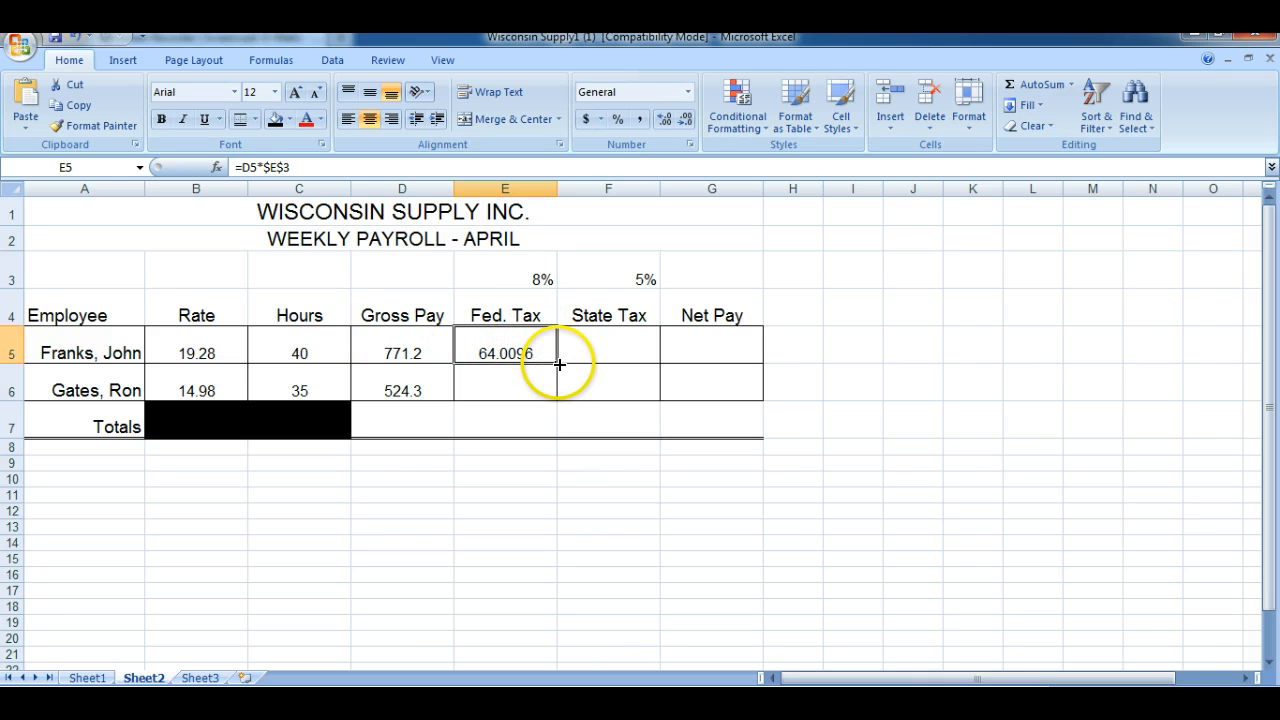
{"action": "left_click_drag", "start_coordinate": [559, 364], "coordinate": [558, 390]}
Calculate the first employee's state tax in F5 with =D5*$F$3 and fill the formula down to F6
{"action": "left_click", "coordinate": [602, 347]}
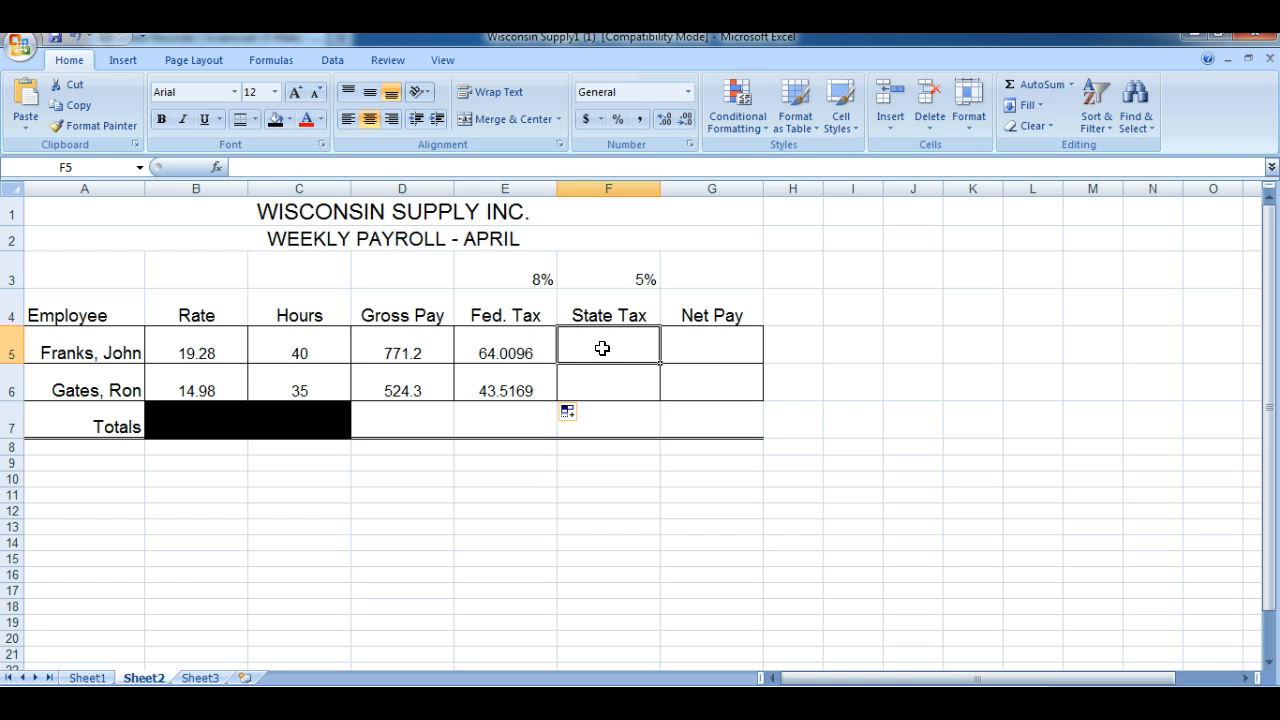
{"action": "type", "text": "="}
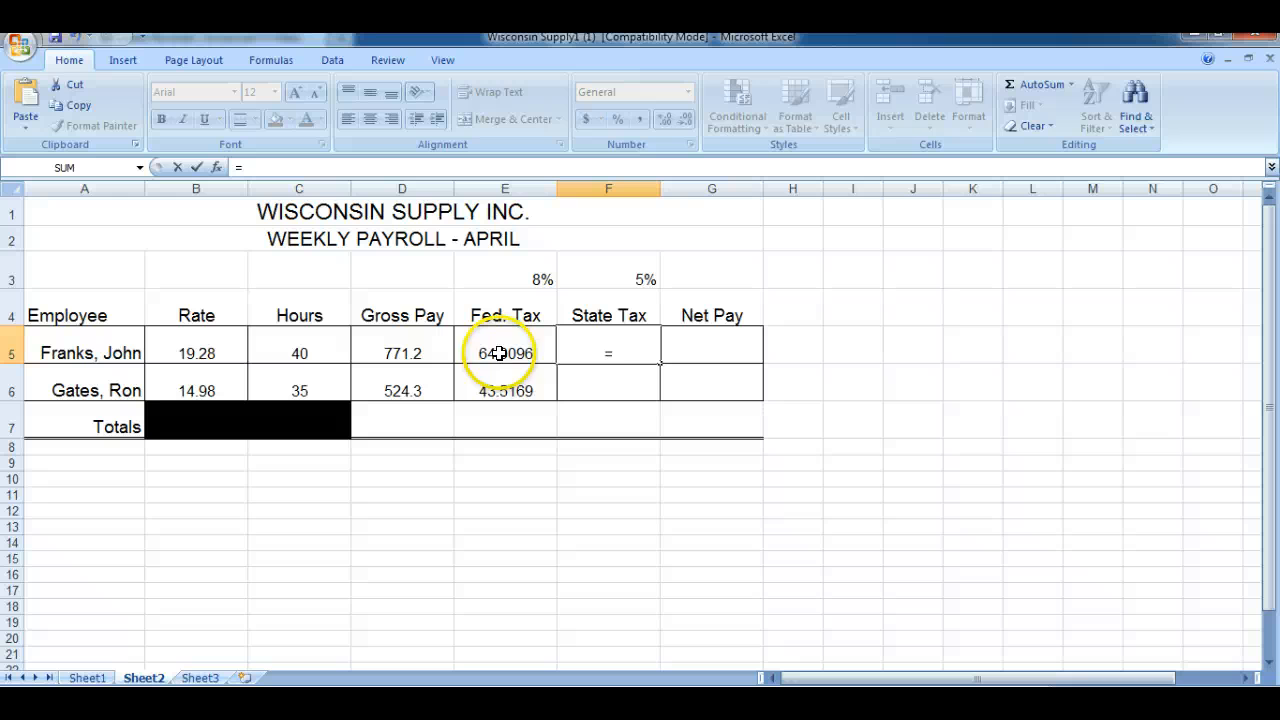
{"action": "left_click", "coordinate": [397, 353]}
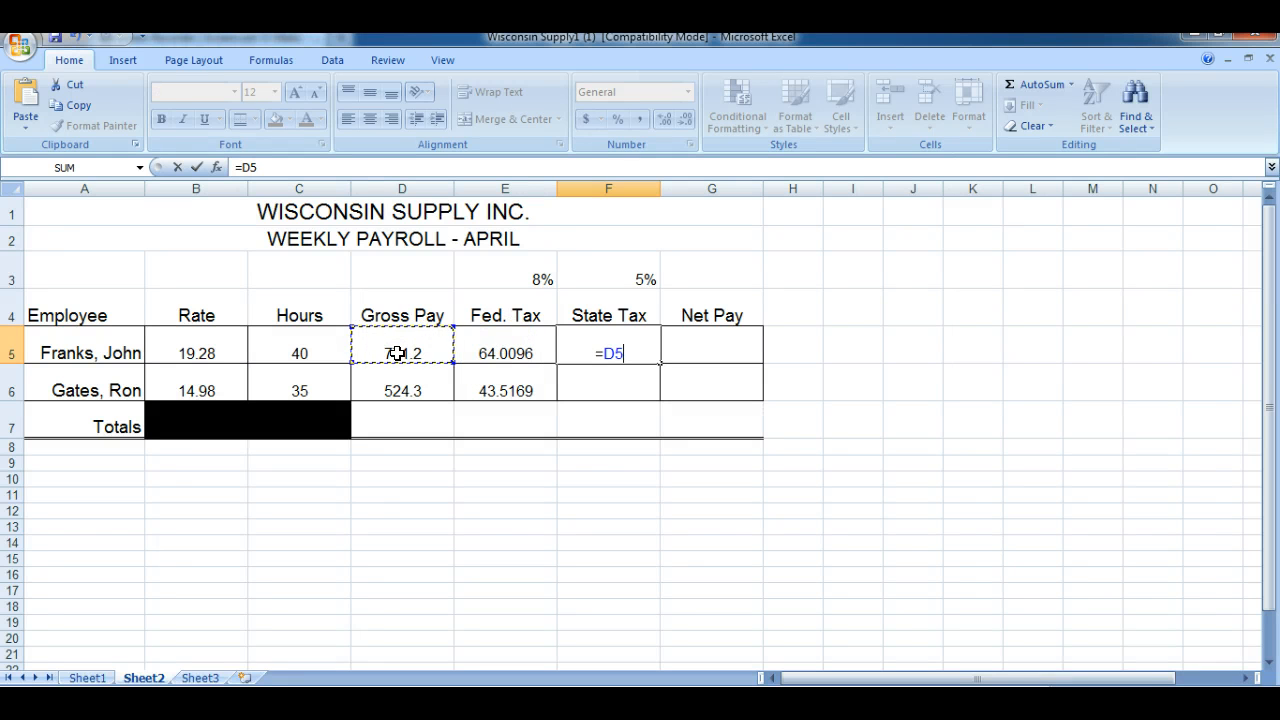
{"action": "type", "text": "*$"}
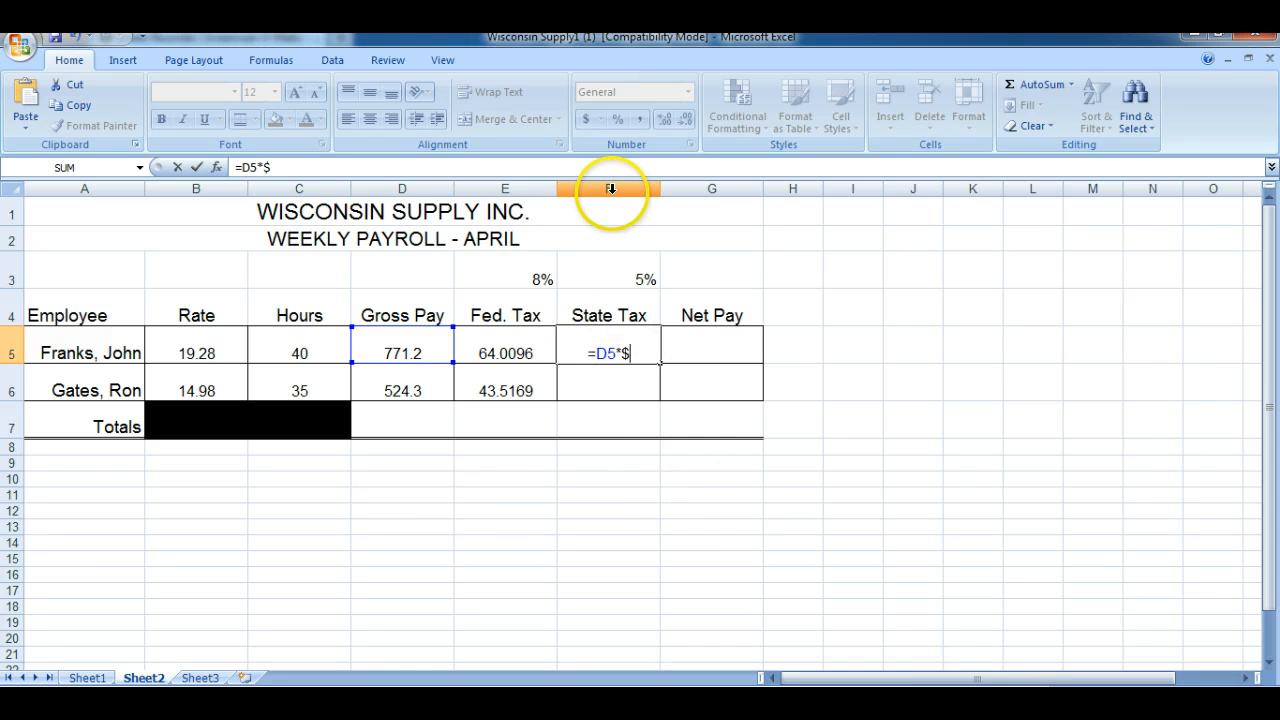
{"action": "type", "text": "F"}
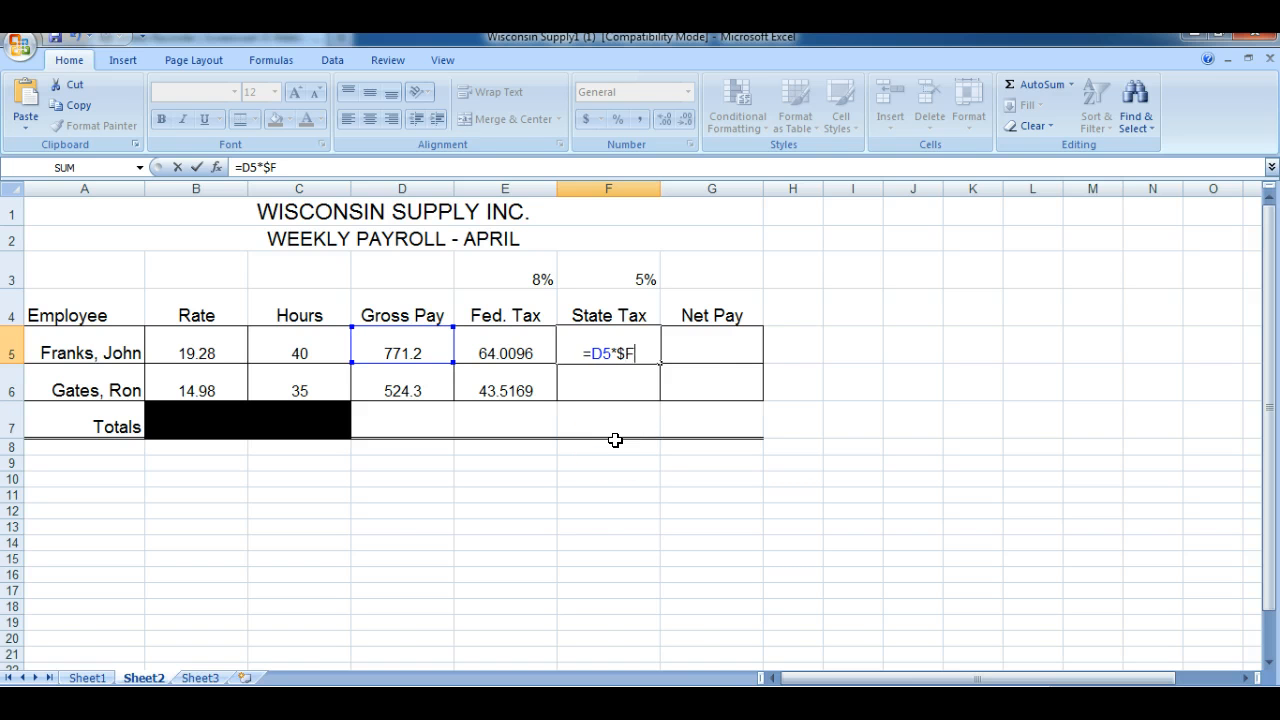
{"action": "type", "text": "$"}
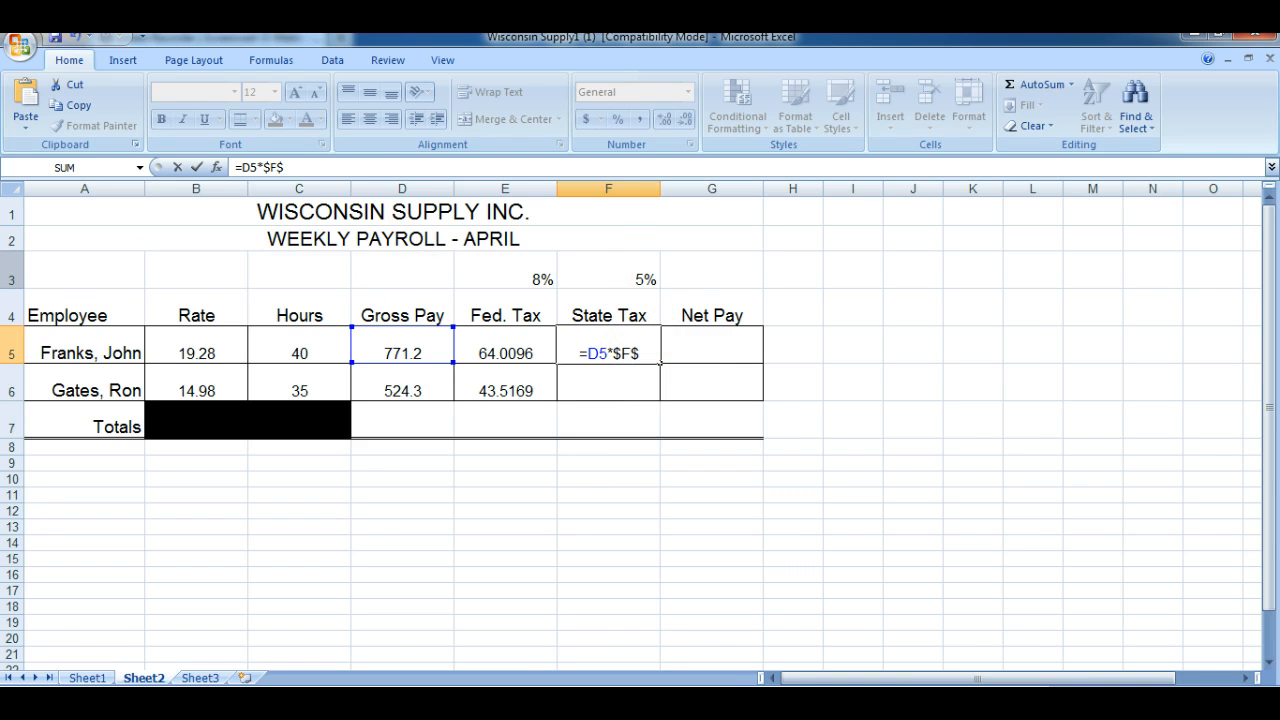
{"action": "type", "text": "3"}
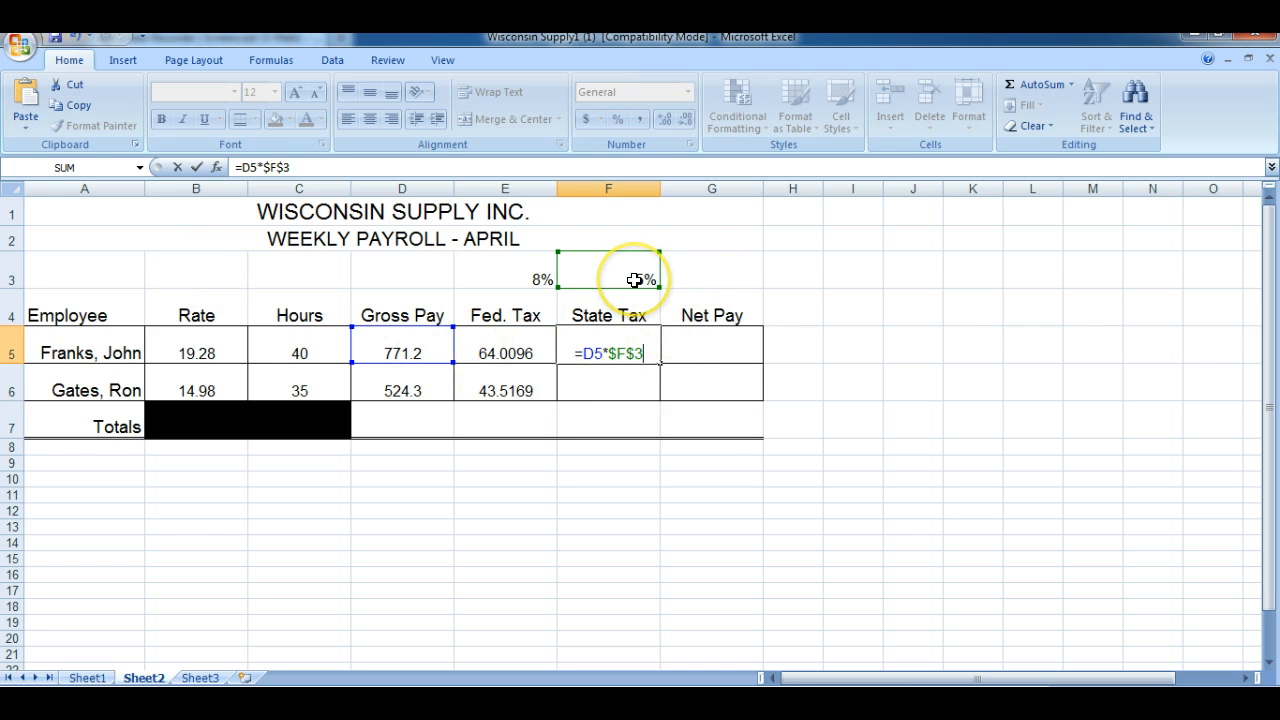
{"action": "key", "text": "Return"}
{"action": "left_click", "coordinate": [648, 352]}
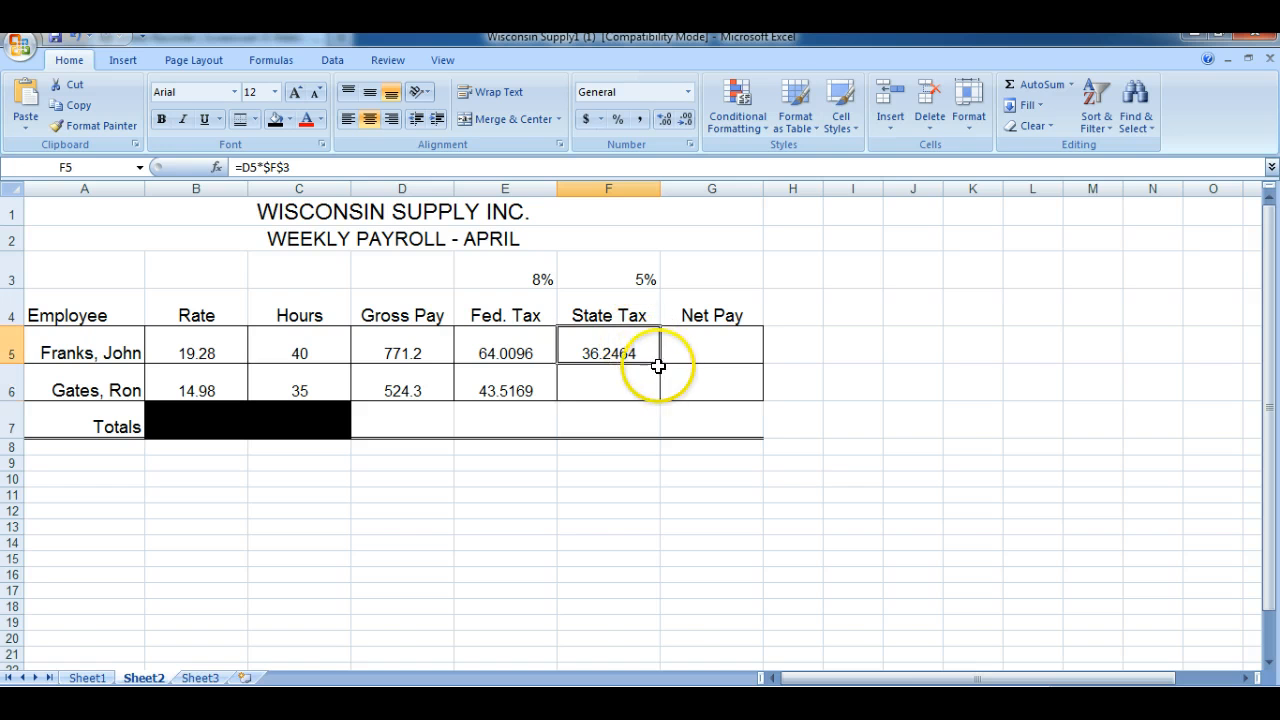
{"action": "left_click_drag", "start_coordinate": [660, 371], "coordinate": [664, 398]}
Calculate the first employee's net pay in G5 with =D5-E5-F5
{"action": "left_click", "coordinate": [721, 342]}
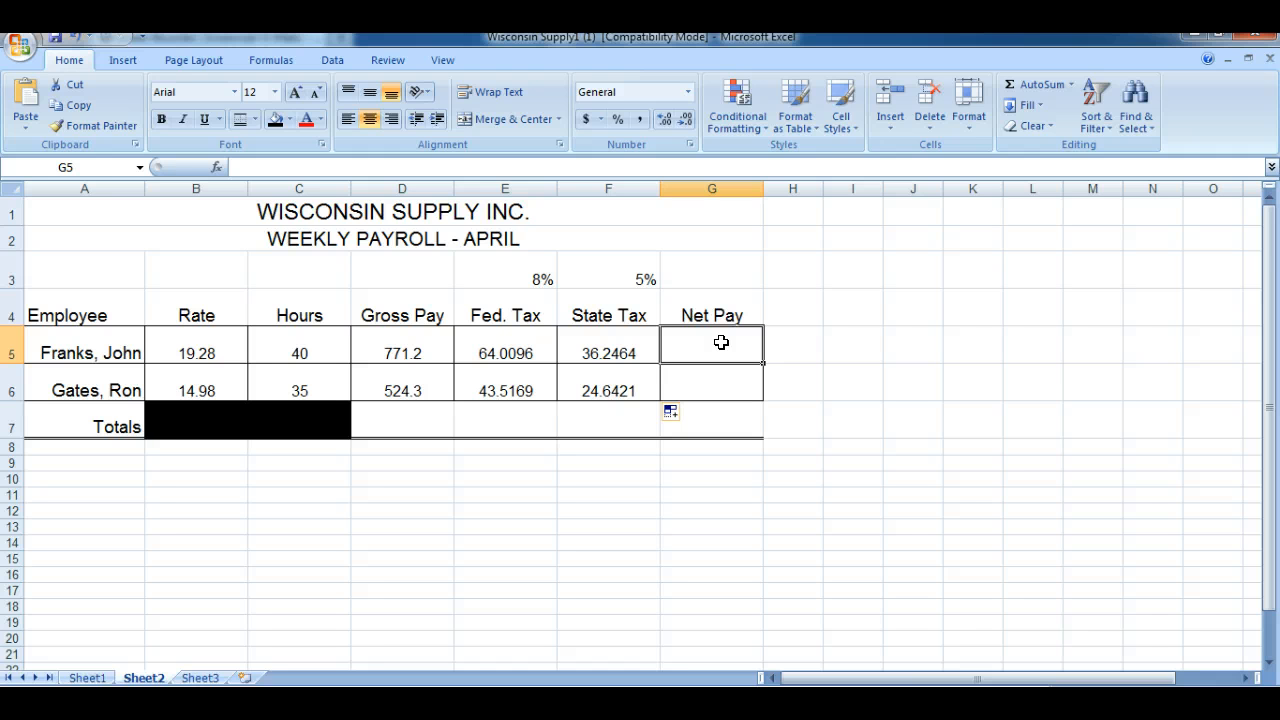
{"action": "type", "text": "="}
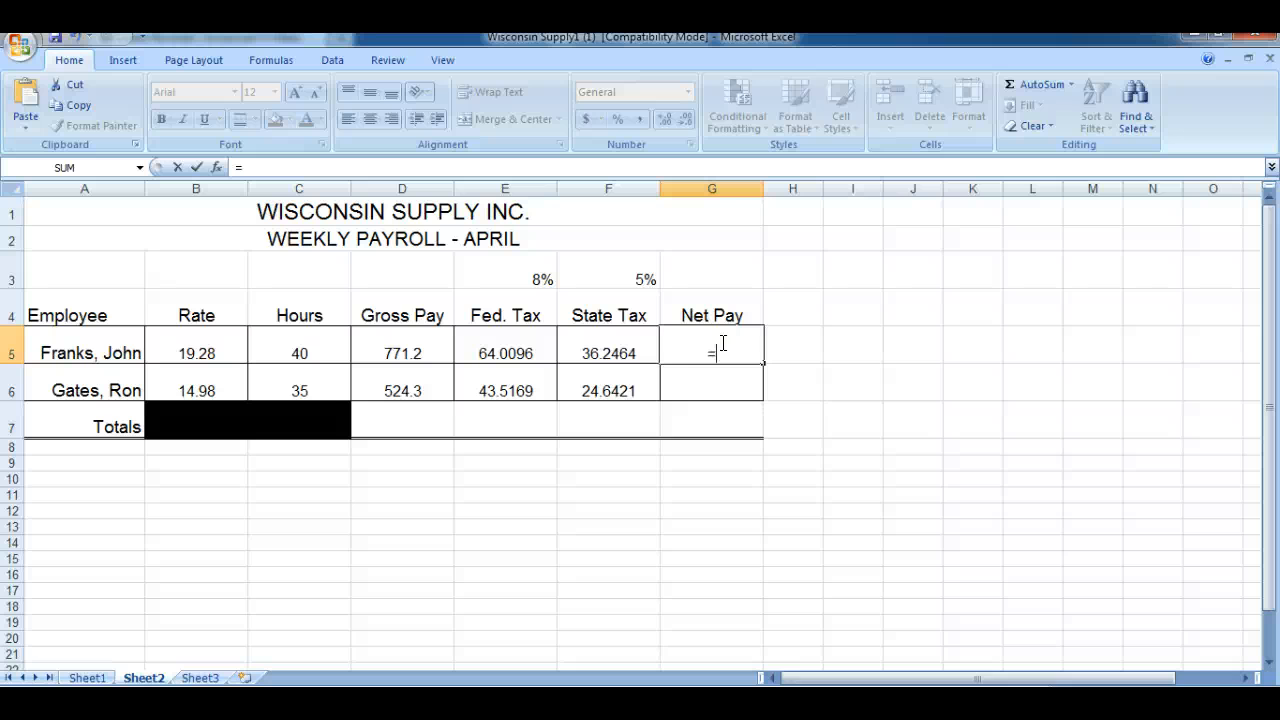
{"action": "left_click", "coordinate": [414, 343]}
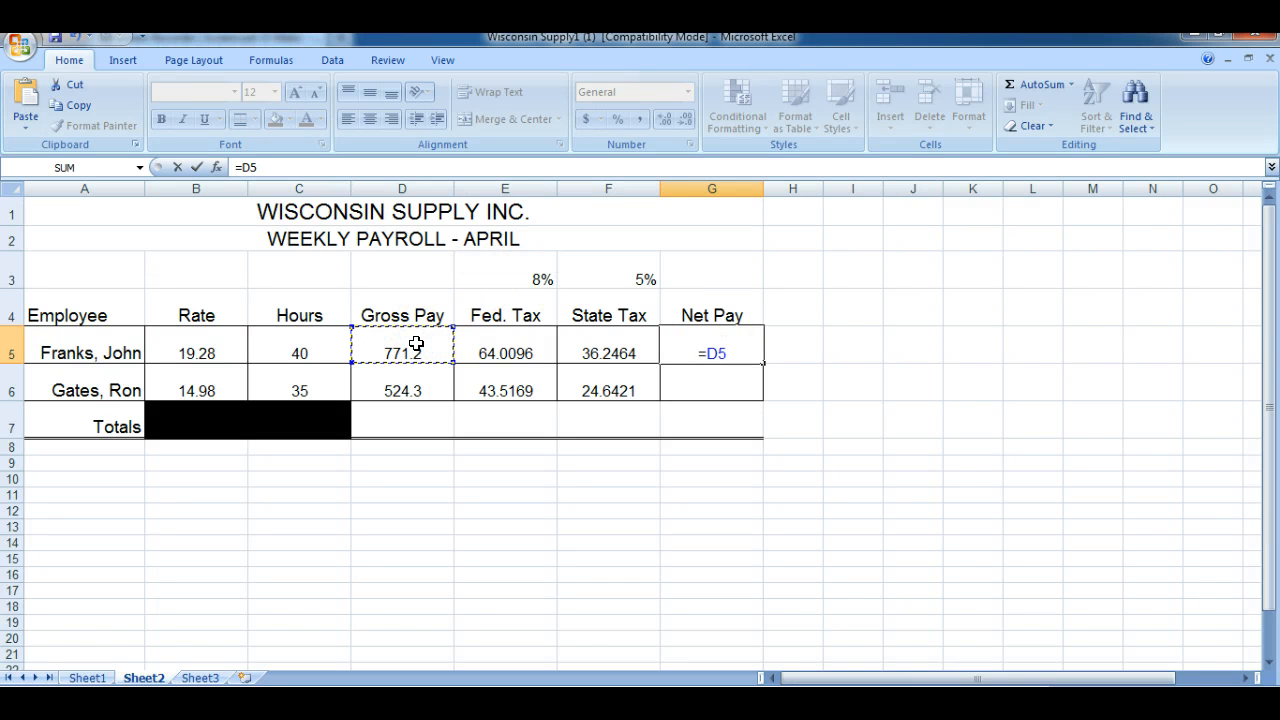
{"action": "type", "text": "-"}
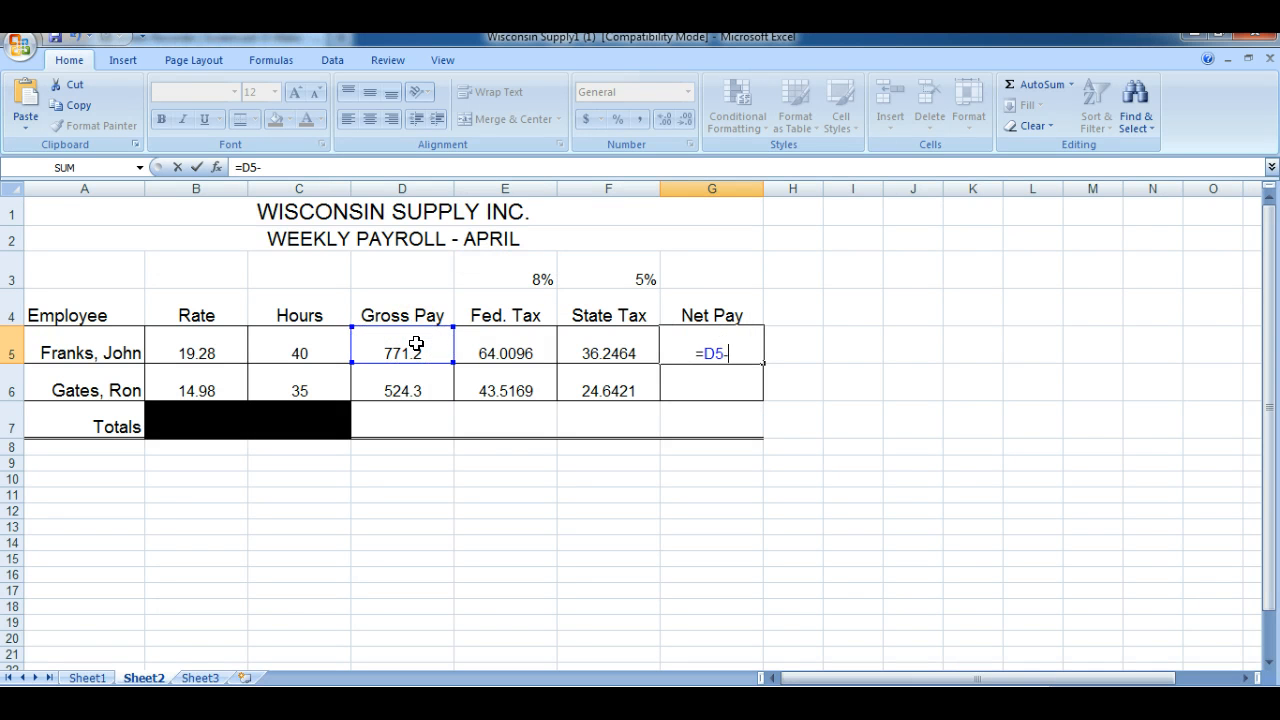
{"action": "left_click", "coordinate": [482, 343]}
{"action": "type", "text": "-"}
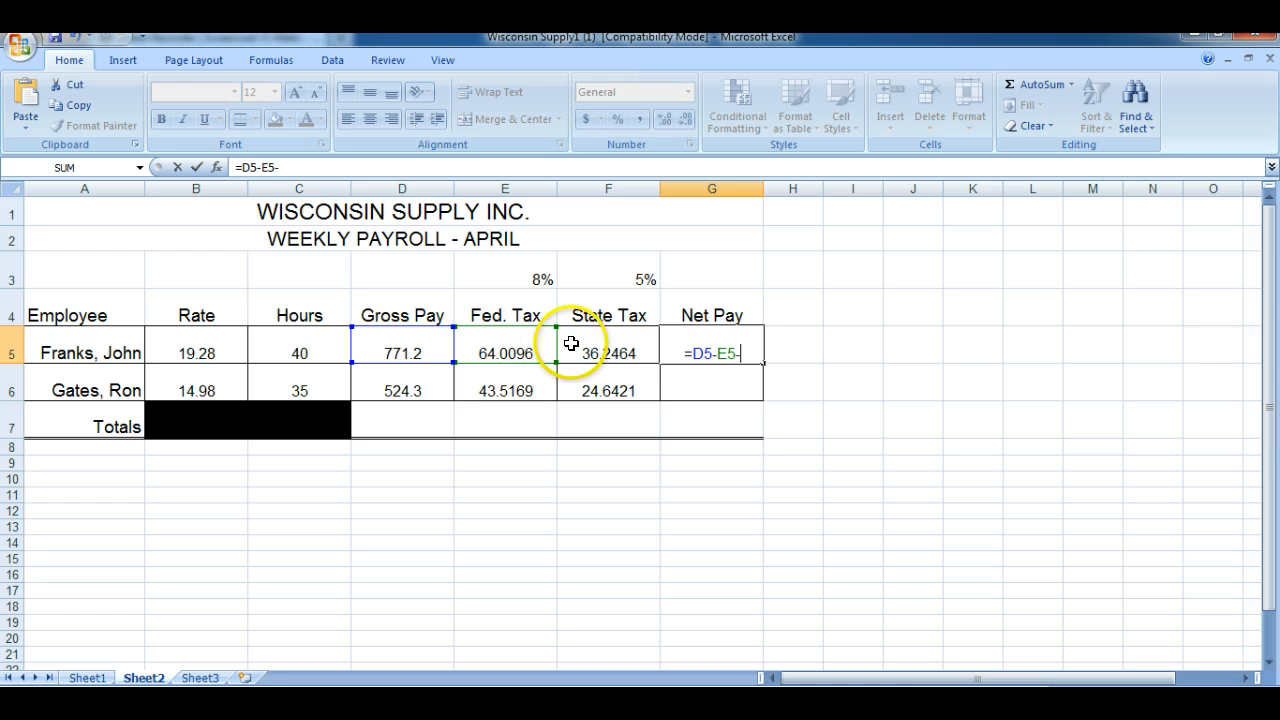
{"action": "left_click", "coordinate": [586, 343]}
{"action": "key", "text": "Return"}
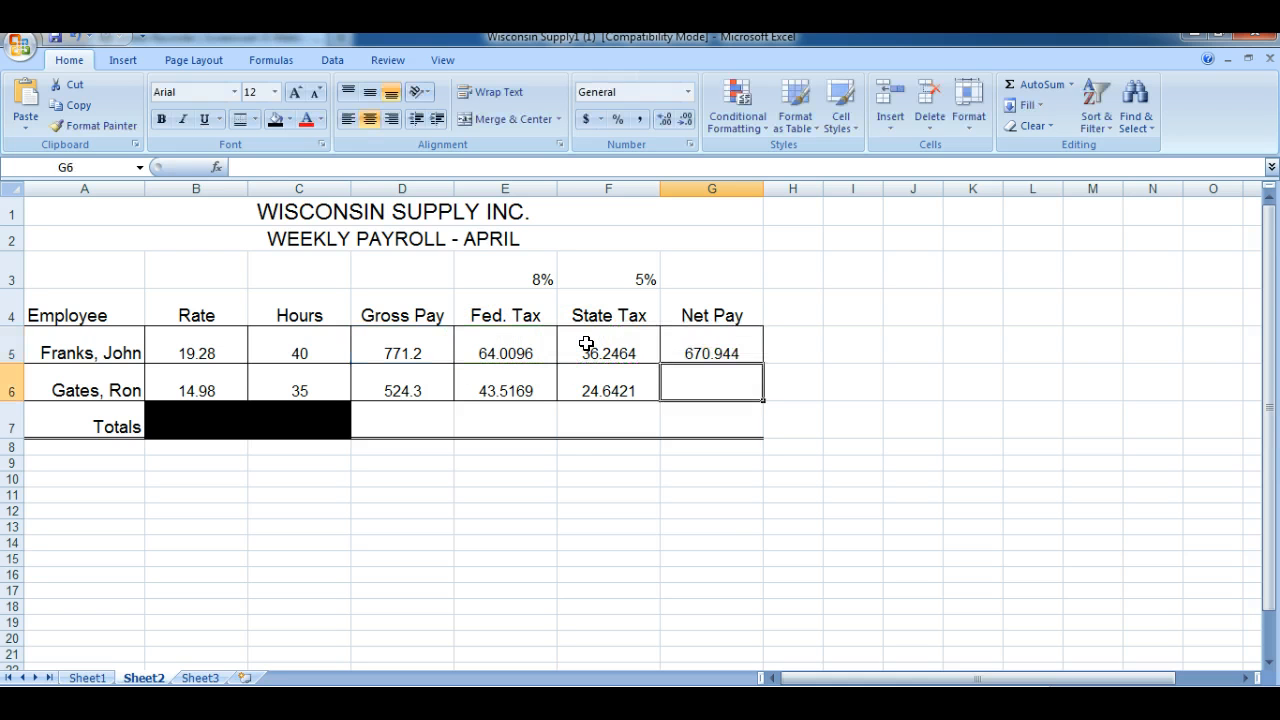
Fill the net pay formula down to G6 and reduce G5:G6 to two decimal places
{"action": "left_click", "coordinate": [687, 345]}
{"action": "left_click_drag", "start_coordinate": [761, 366], "coordinate": [763, 398]}
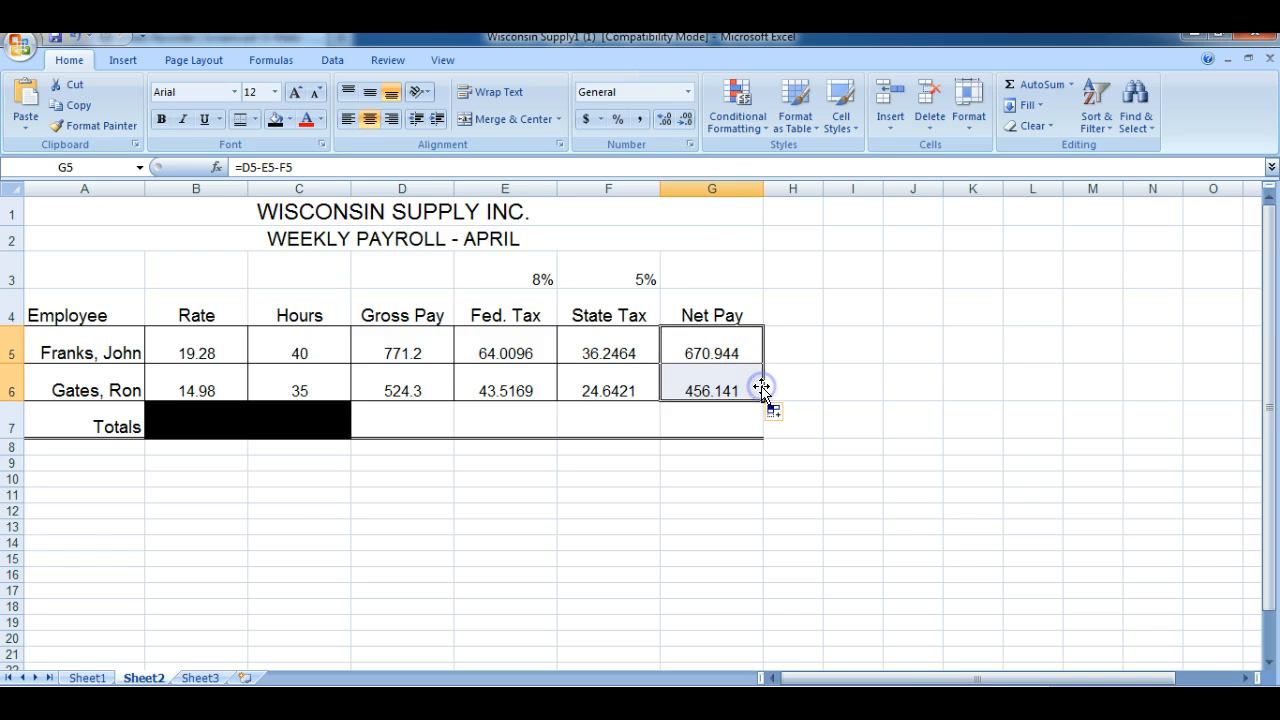
{"action": "left_click", "coordinate": [685, 119]}
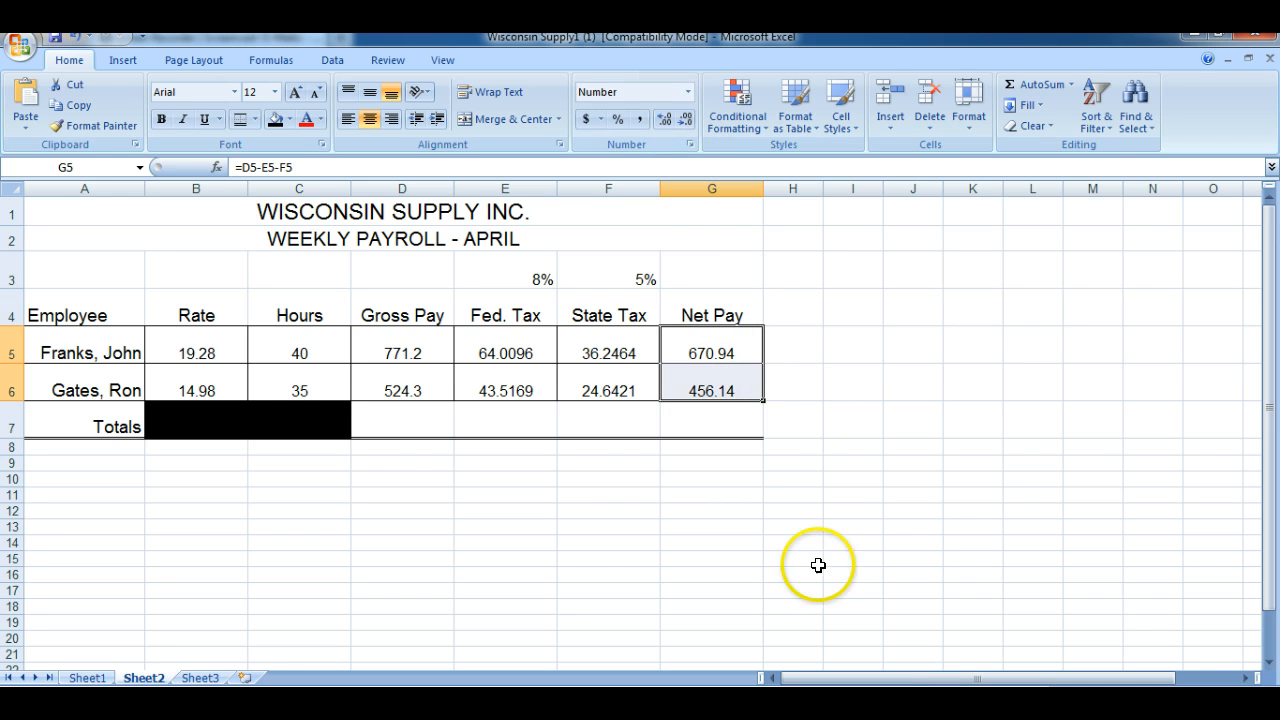
Total the gross pay in D7 with =SUM(D5:D6) and fill the sum across the Totals row to G7
{"action": "left_click", "coordinate": [403, 417]}
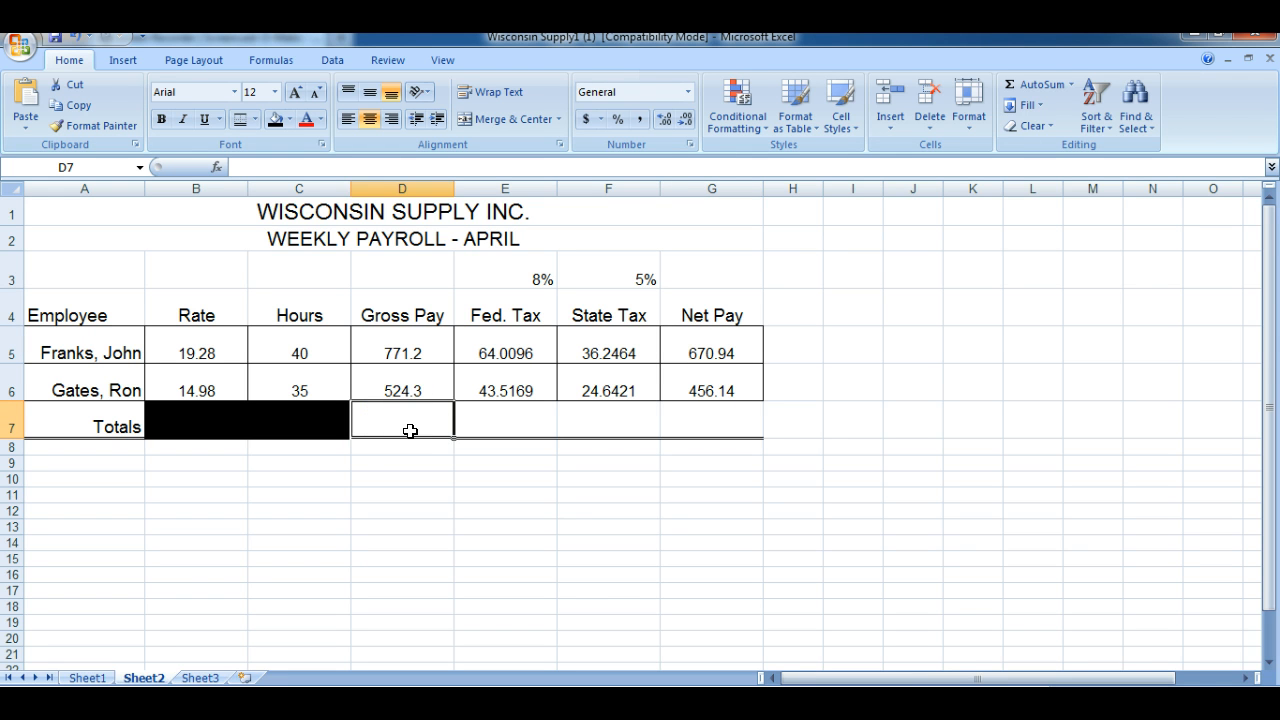
{"action": "left_click", "coordinate": [1070, 85]}
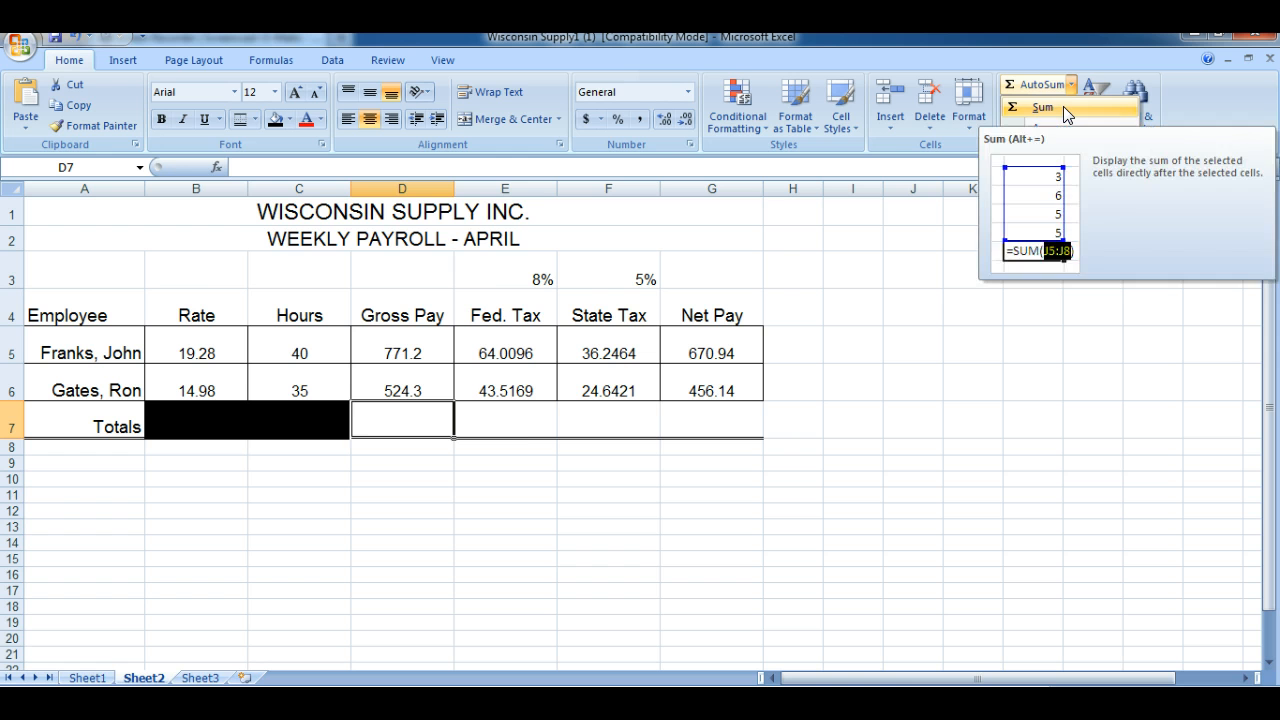
{"action": "left_click", "coordinate": [1063, 106]}
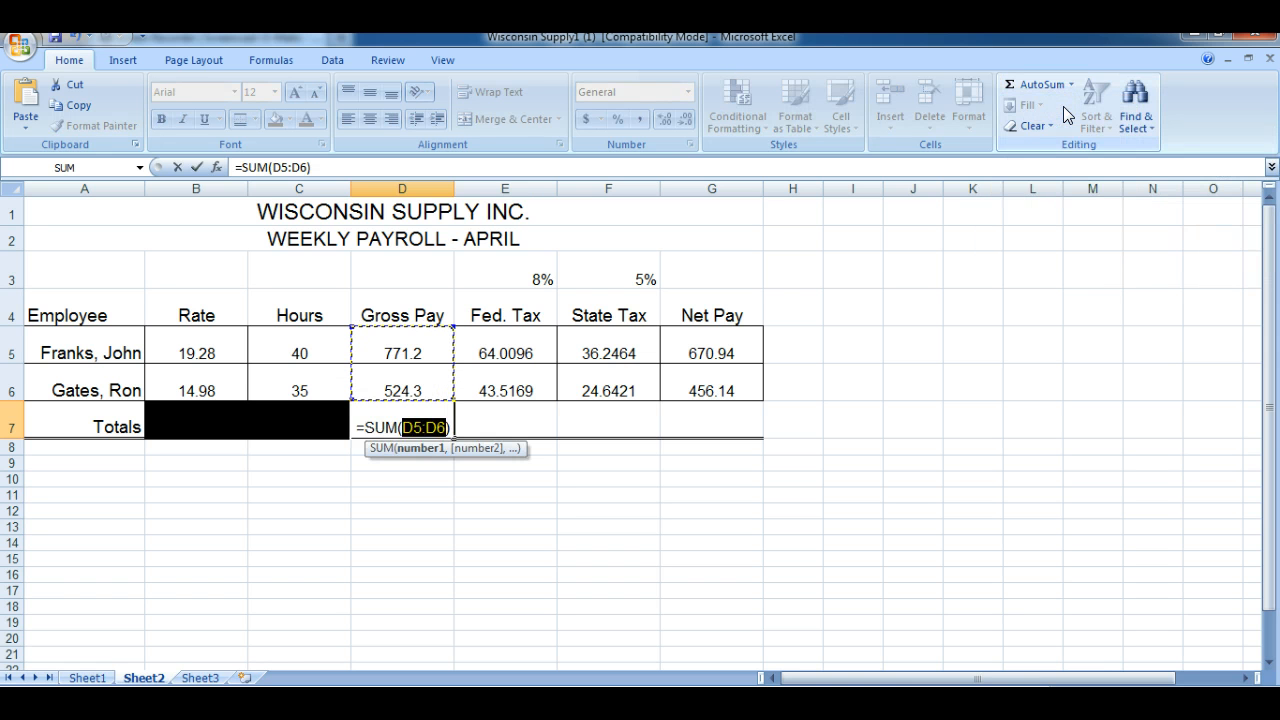
{"action": "key", "text": "Return"}
{"action": "left_click", "coordinate": [404, 420]}
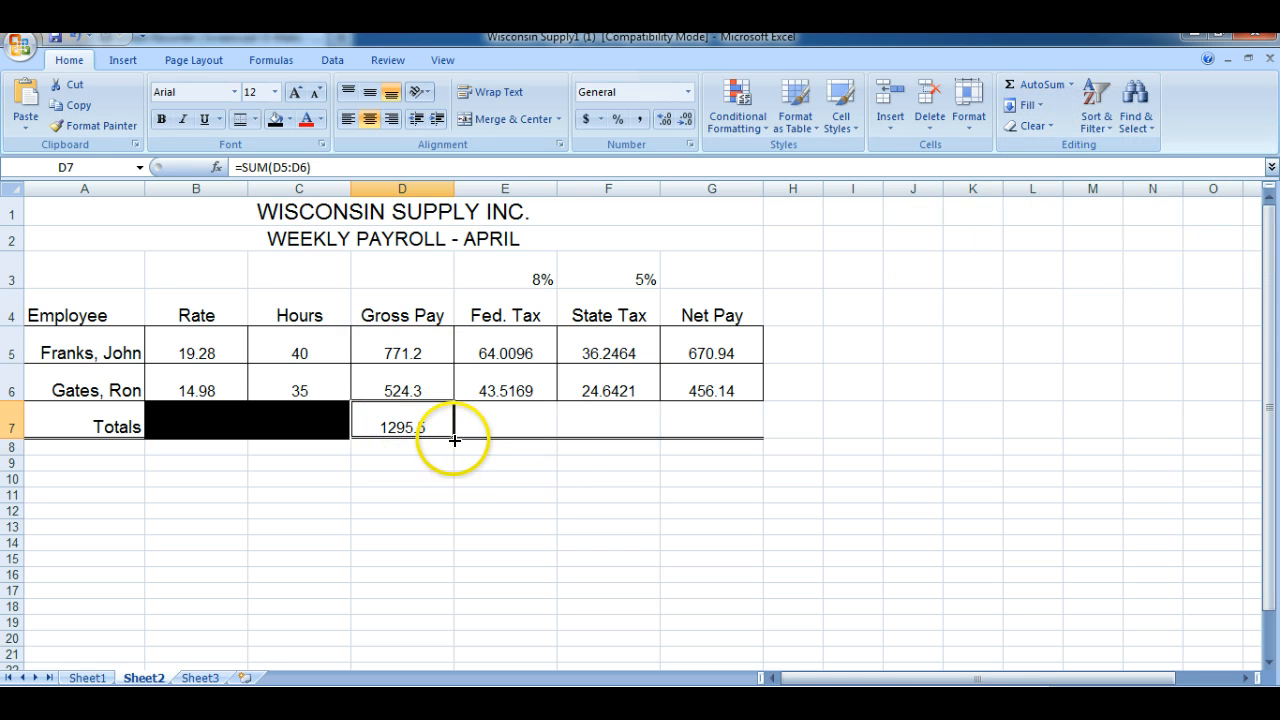
{"action": "left_click_drag", "start_coordinate": [454, 438], "coordinate": [718, 436]}
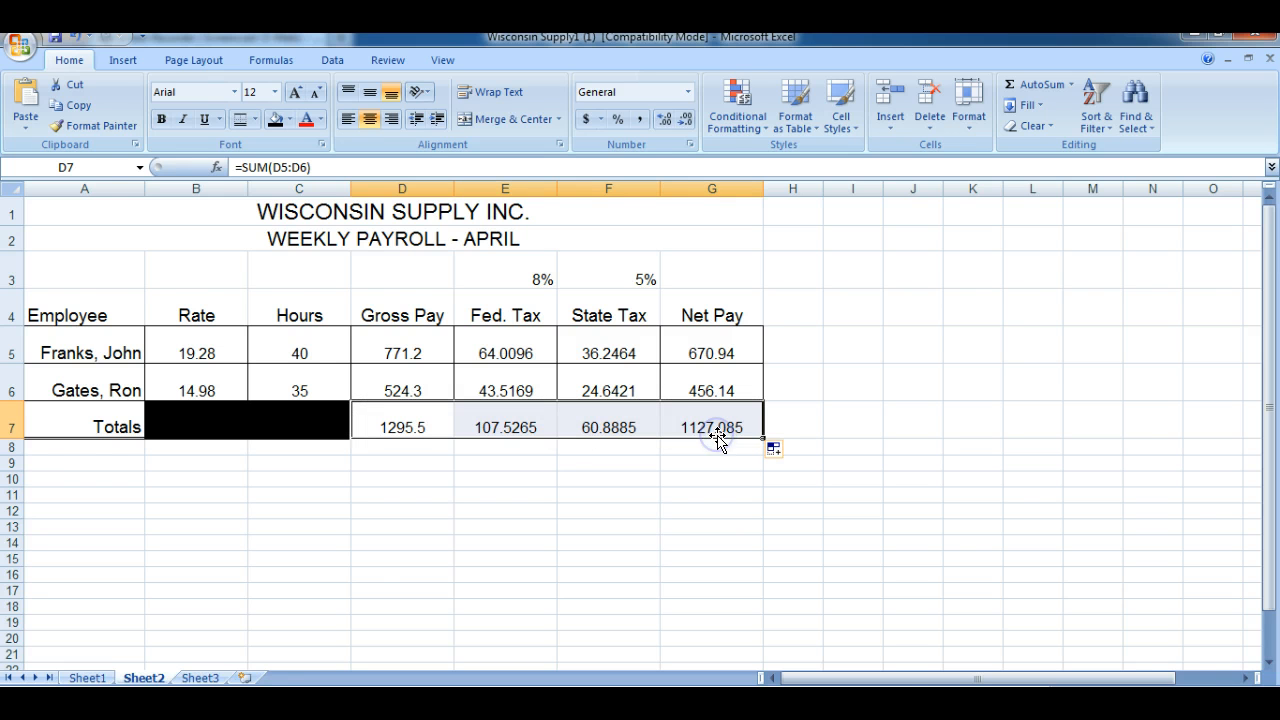
Format the Sheet2 totals in D7:G7 to show two decimal places, then deselect the range
{"action": "left_click", "coordinate": [681, 120]}
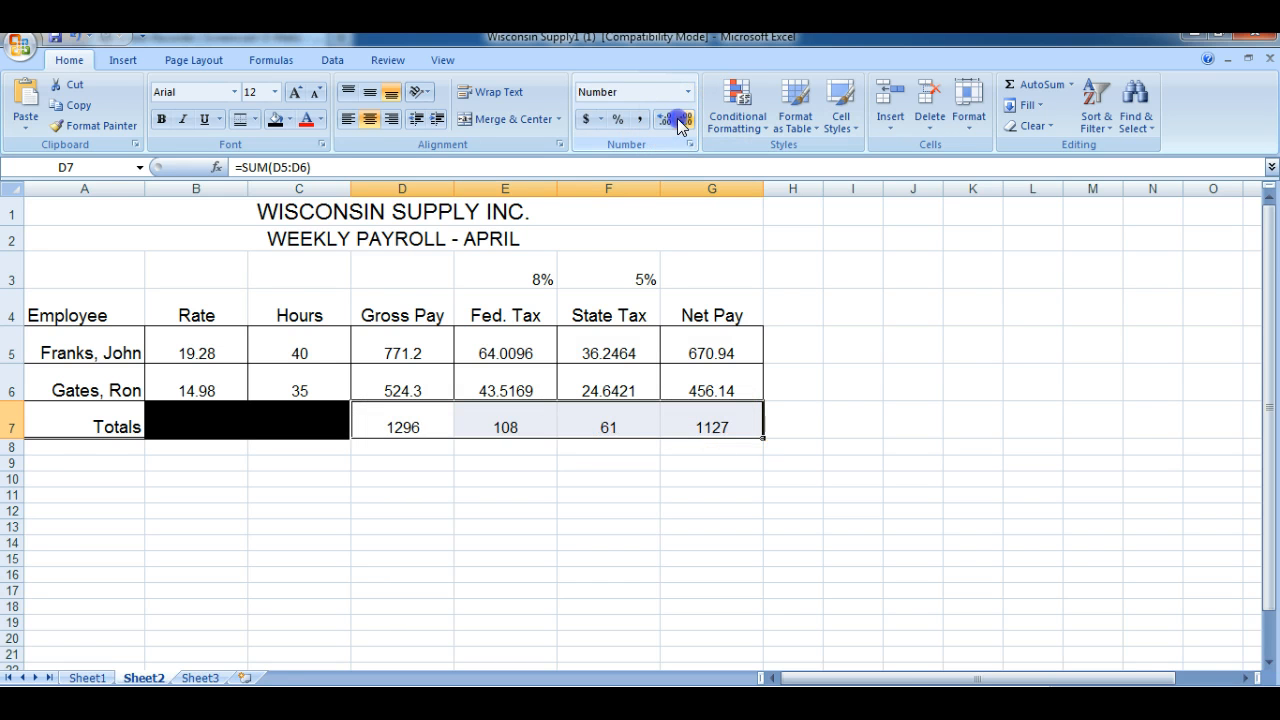
{"action": "left_click", "coordinate": [678, 119]}
{"action": "left_click", "coordinate": [678, 119]}
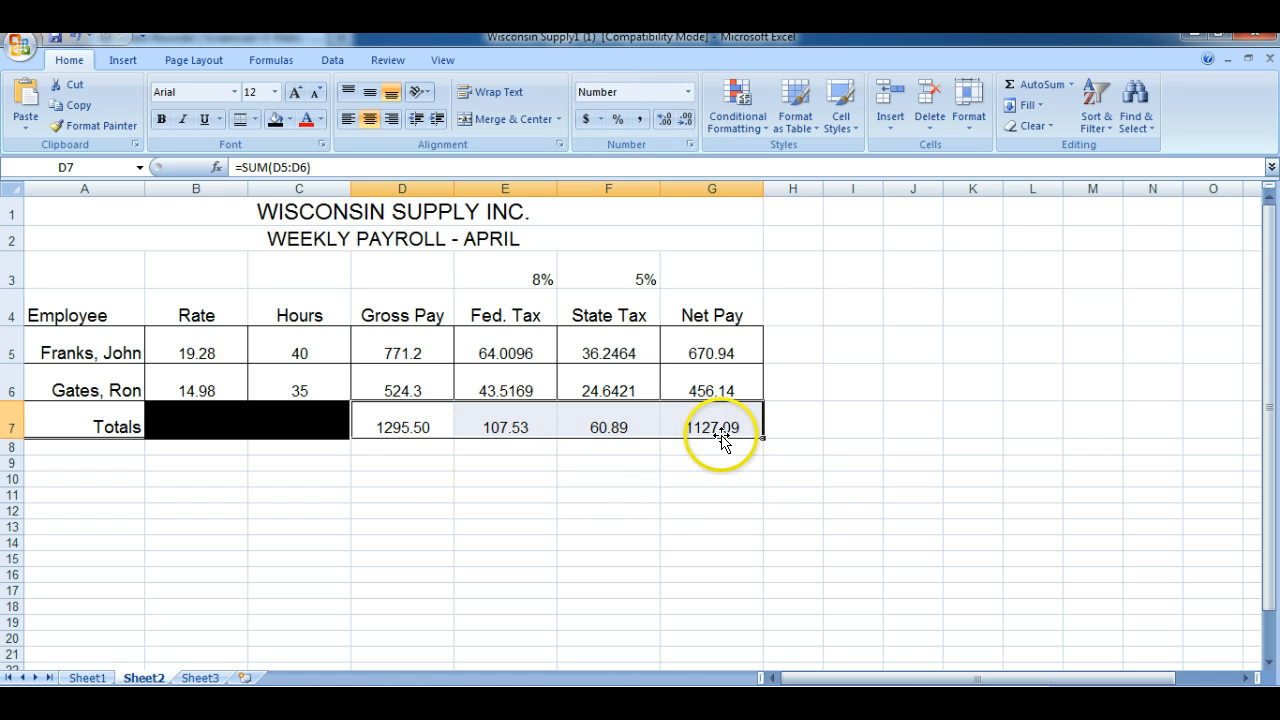
{"action": "left_click", "coordinate": [811, 414]}
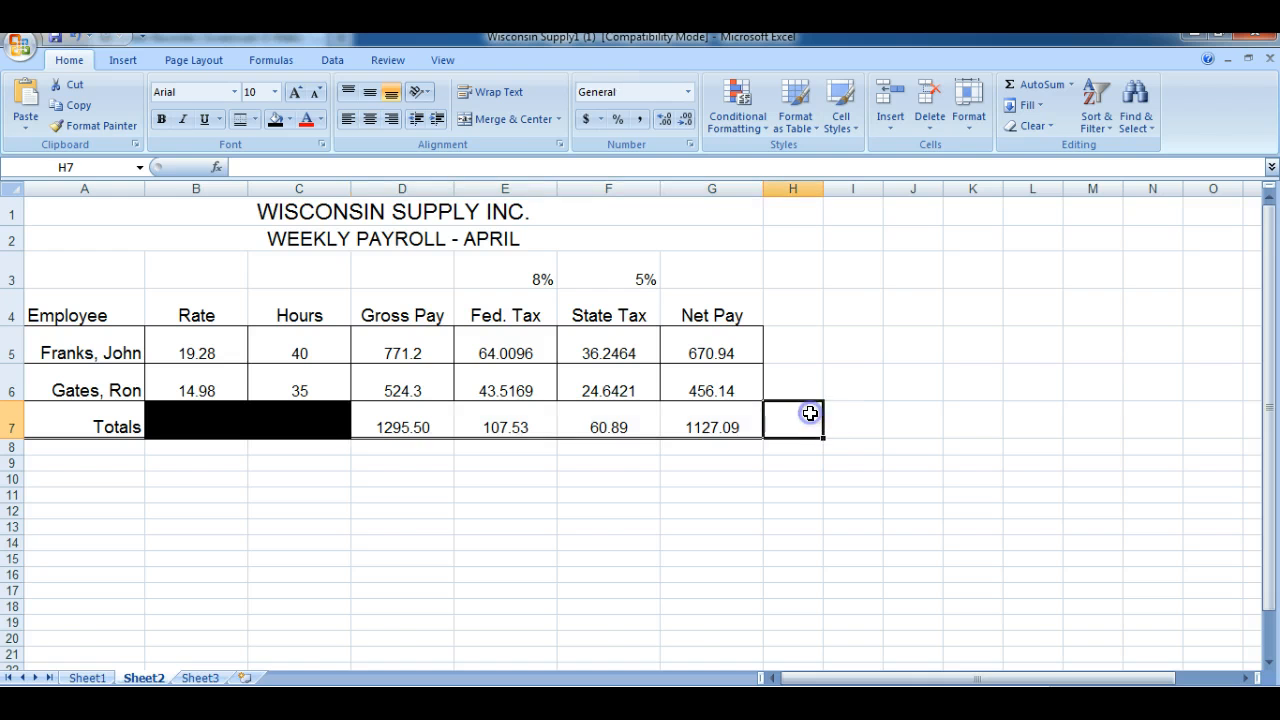
On Sheet3, calculate the first employee's gross pay in D5 with =B5*C5
{"action": "left_click", "coordinate": [200, 679]}
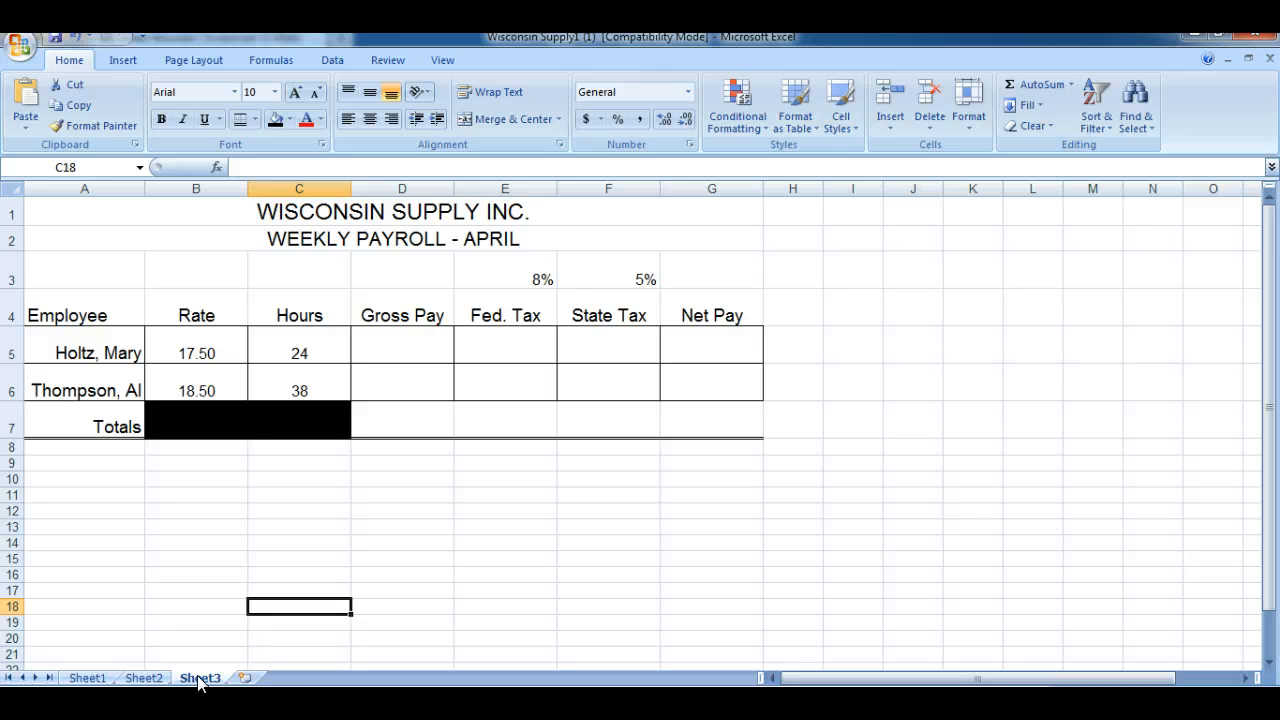
{"action": "left_click", "coordinate": [396, 340]}
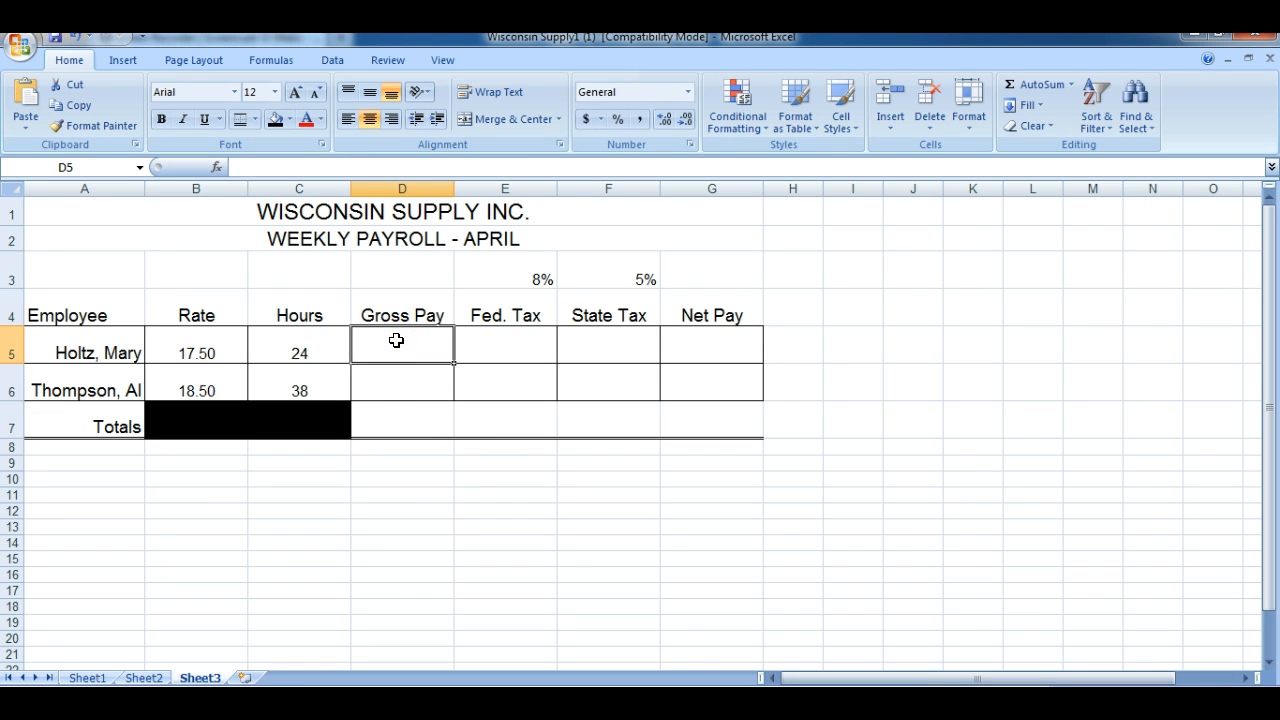
{"action": "type", "text": "="}
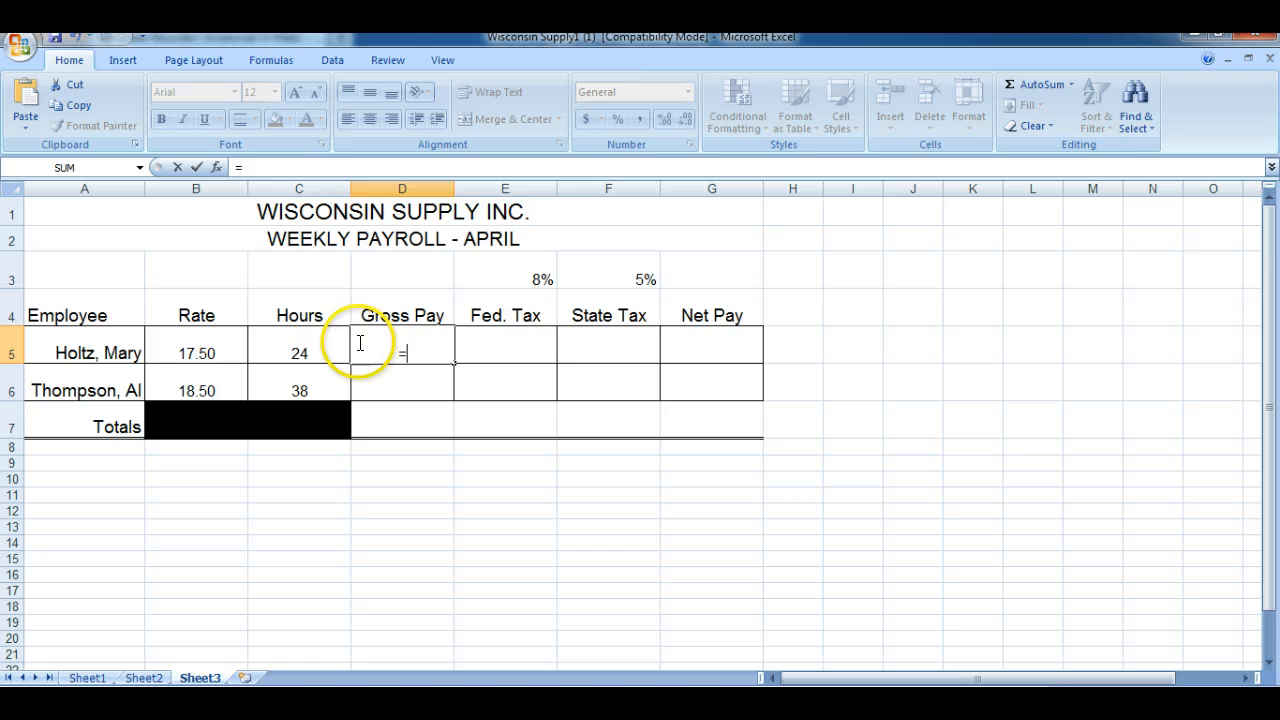
{"action": "left_click", "coordinate": [203, 347]}
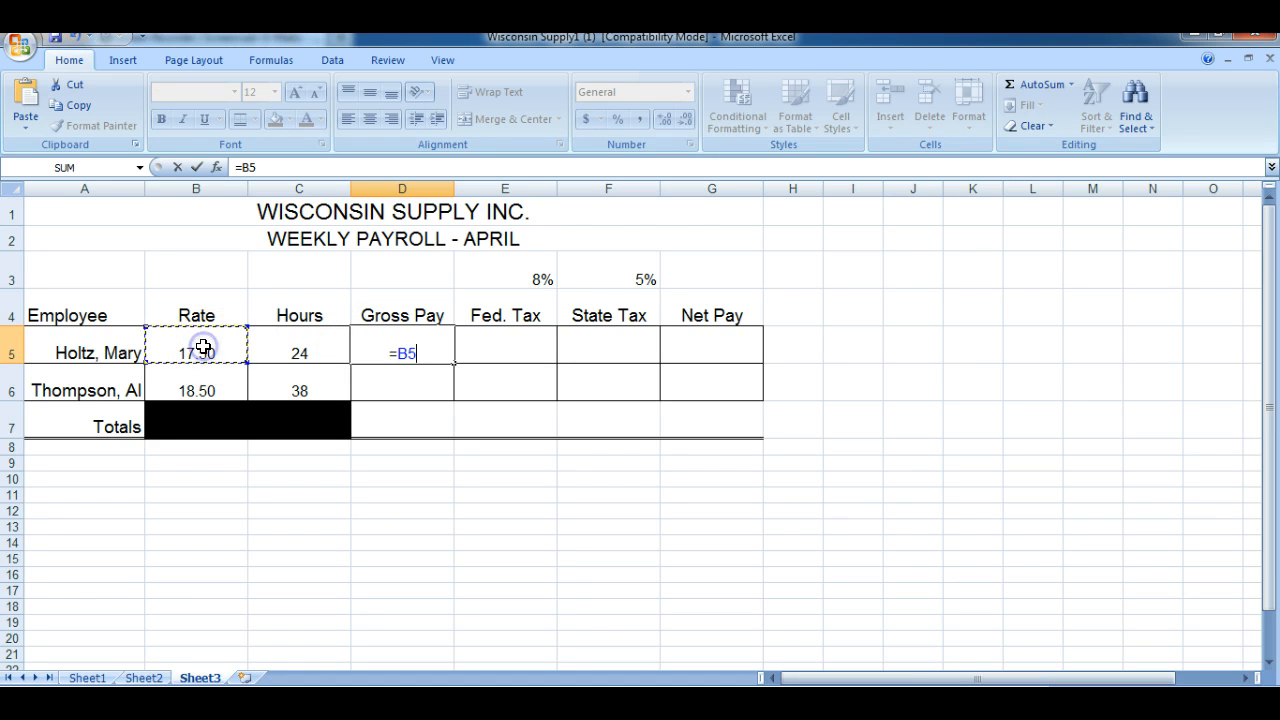
{"action": "type", "text": "*"}
{"action": "left_click", "coordinate": [283, 347]}
{"action": "key", "text": "Return"}
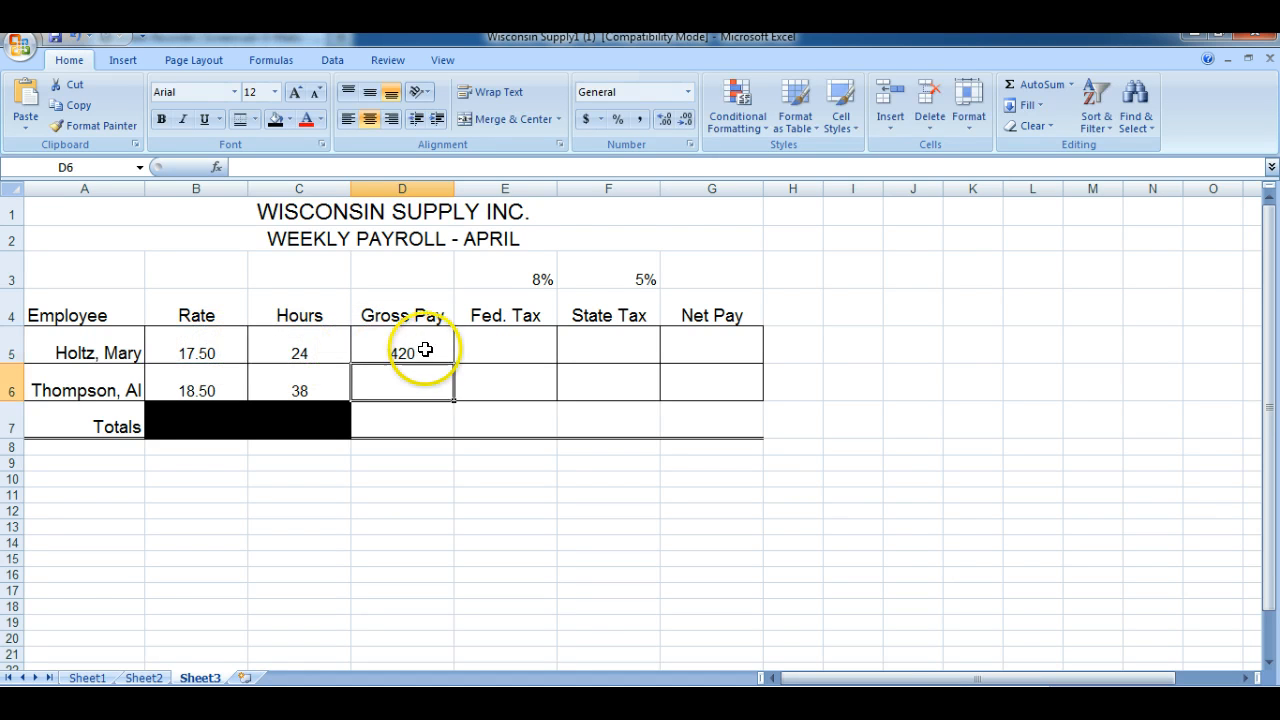
Calculate the first employee's federal tax in E5 with =D5*$E$3, keeping the rate reference absolute
{"action": "left_click", "coordinate": [486, 340]}
{"action": "type", "text": "="}
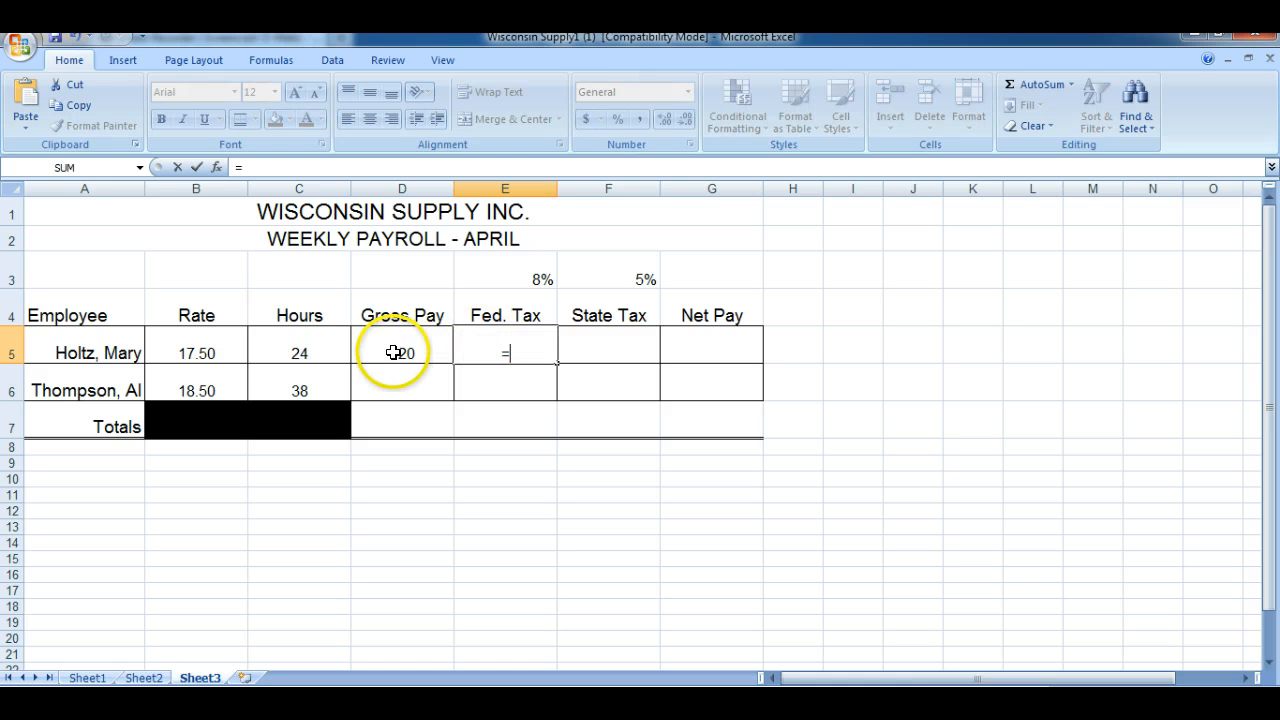
{"action": "left_click", "coordinate": [394, 346]}
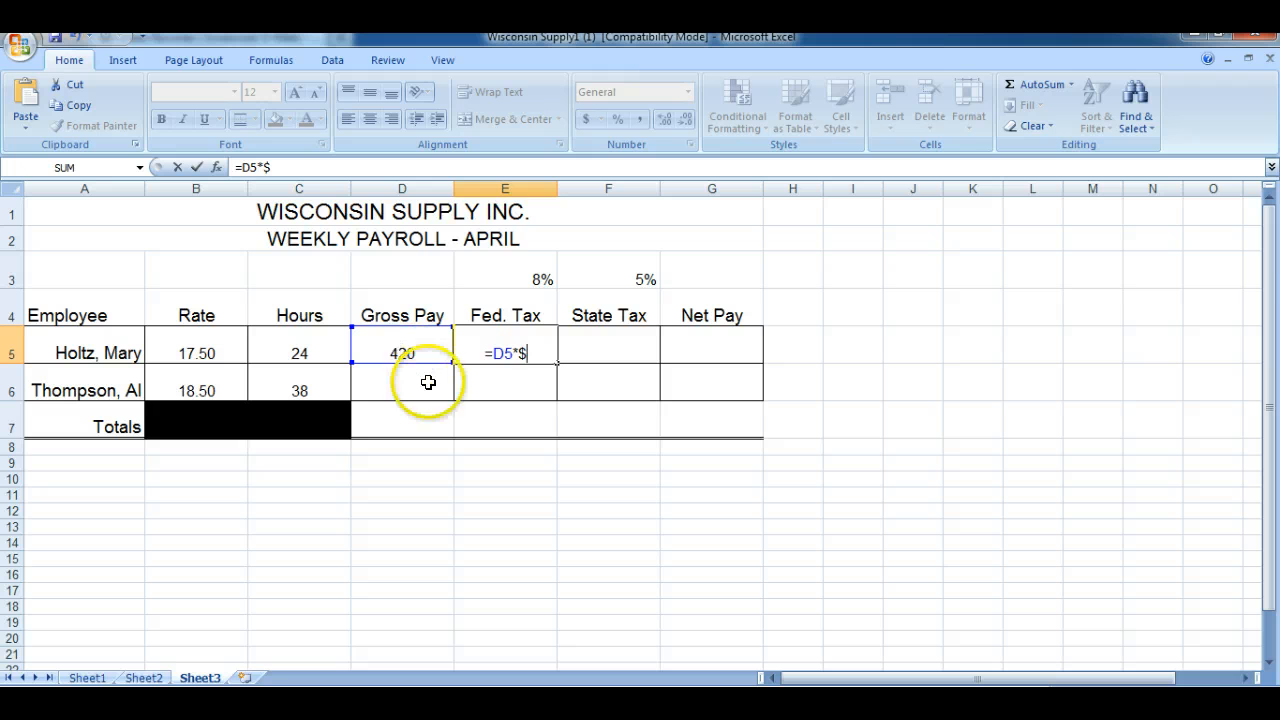
{"action": "type", "text": "E"}
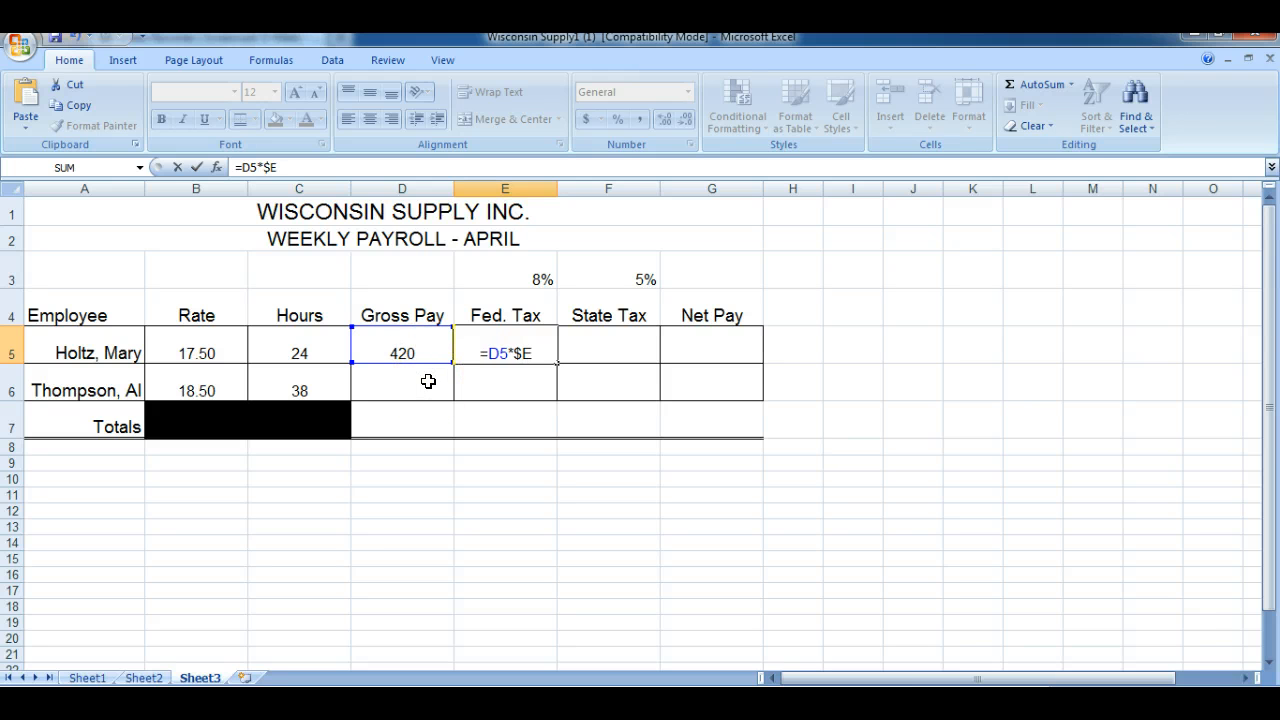
{"action": "type", "text": "$3"}
{"action": "key", "text": "Return"}
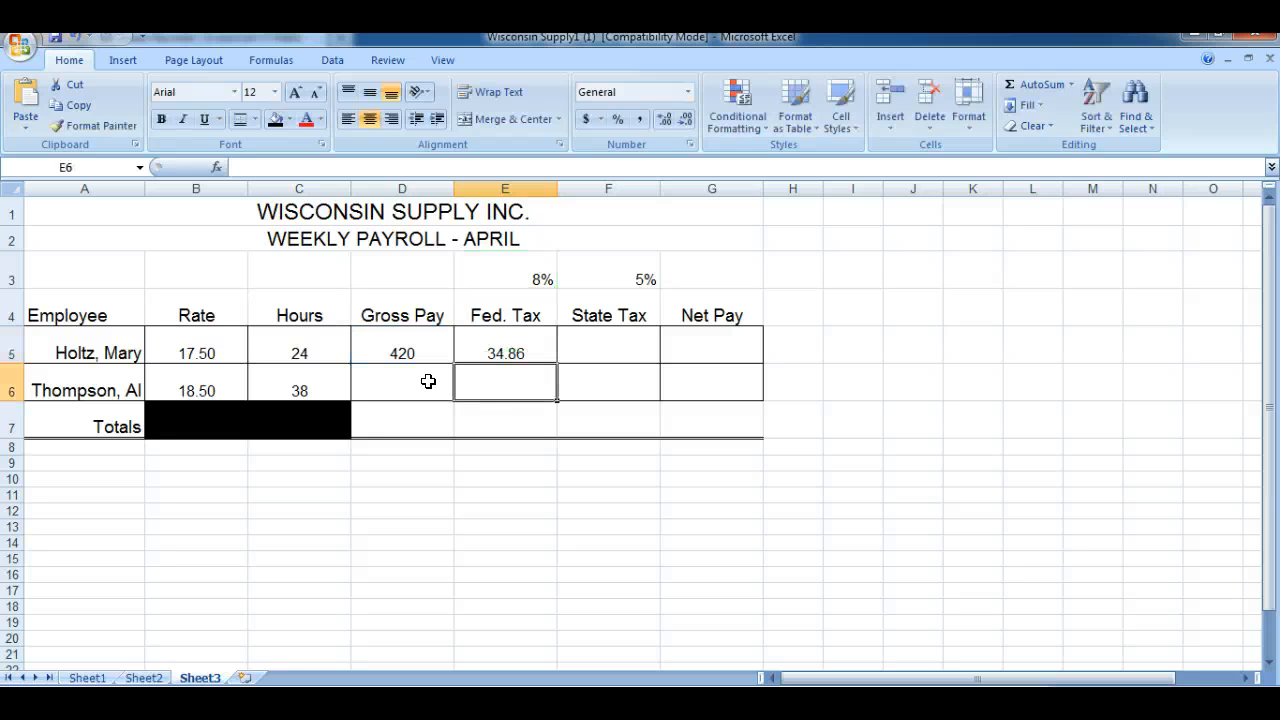
Calculate the first employee's state tax in F5 with =D5*$F$3, keeping the rate reference absolute
{"action": "left_click", "coordinate": [605, 340]}
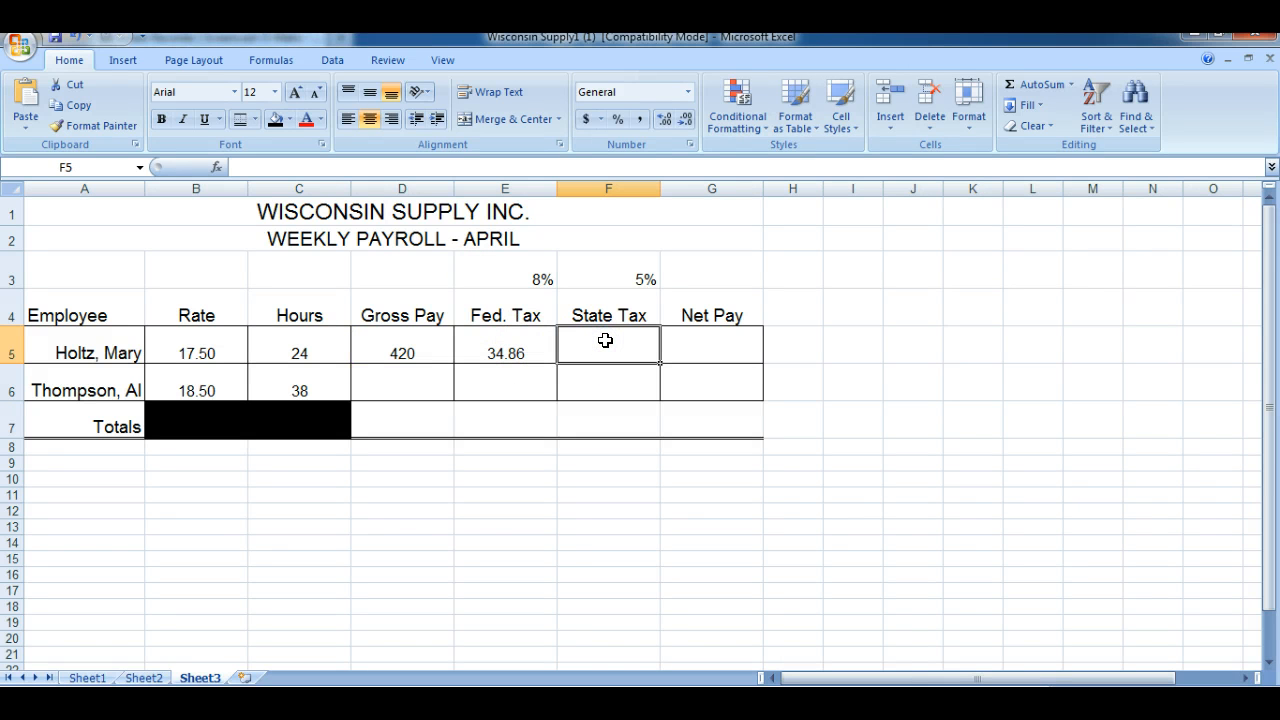
{"action": "type", "text": "="}
{"action": "left_click", "coordinate": [427, 355]}
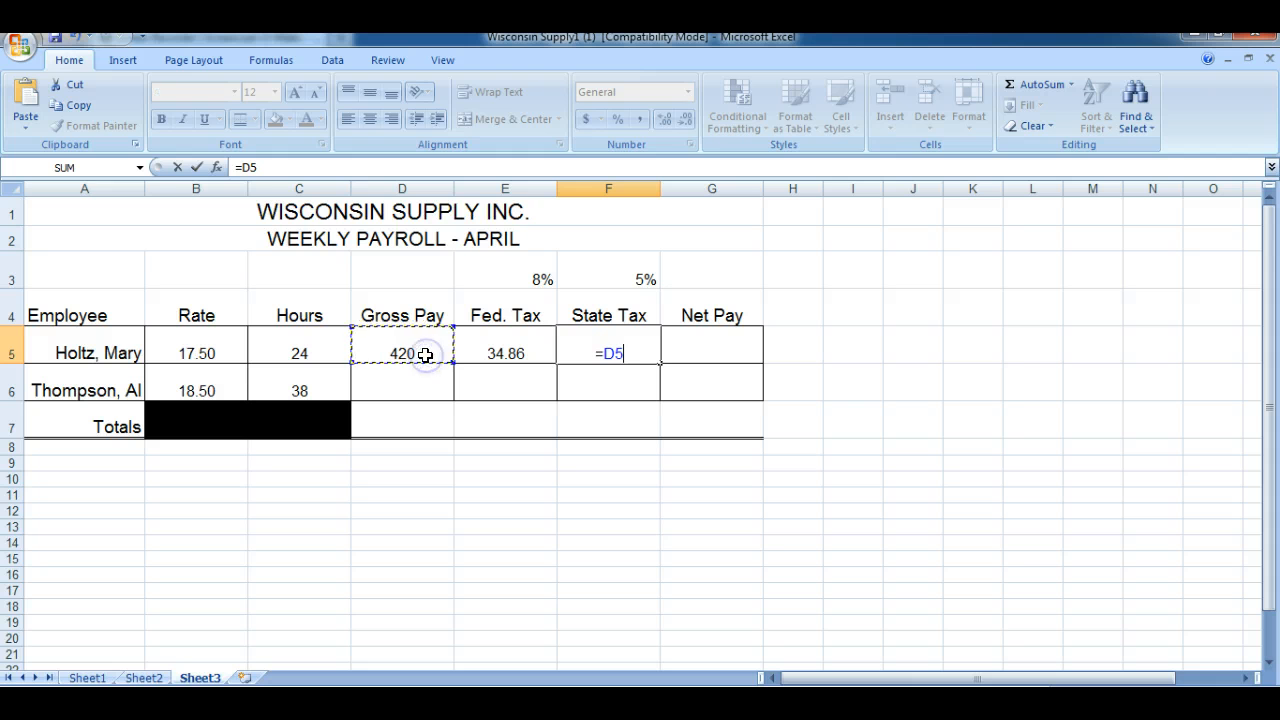
{"action": "type", "text": "*$"}
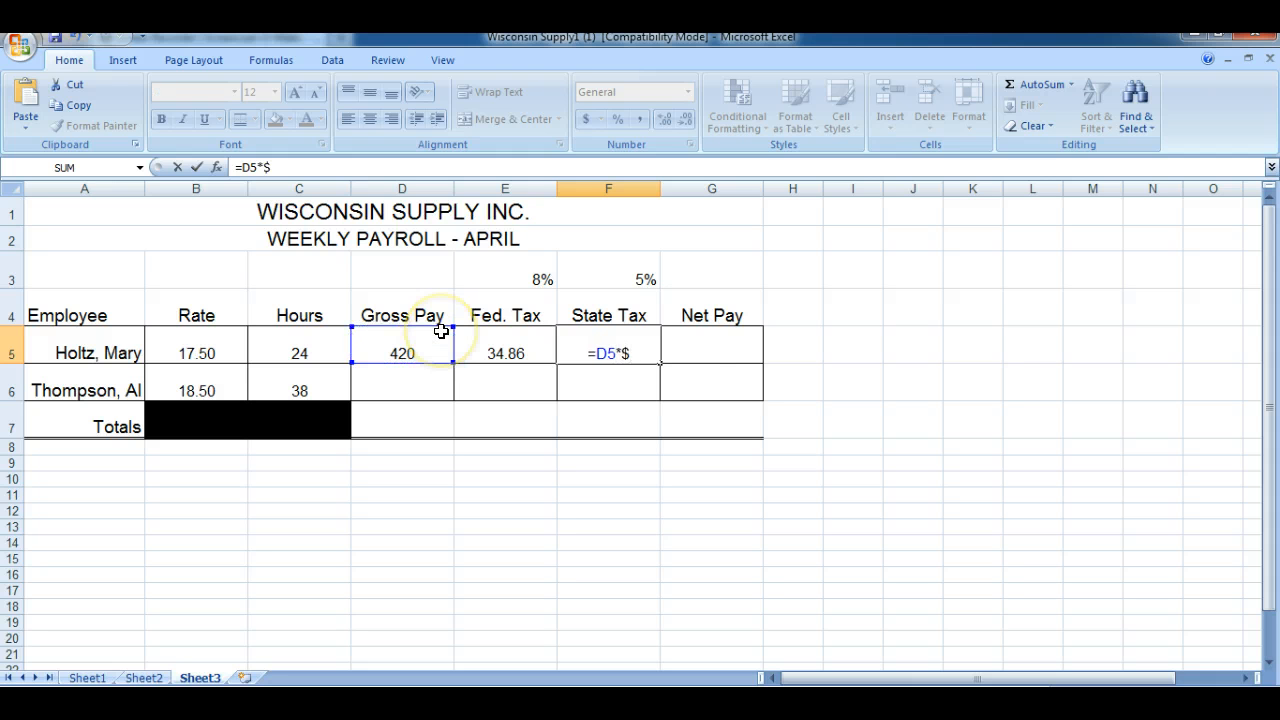
{"action": "type", "text": "F$3"}
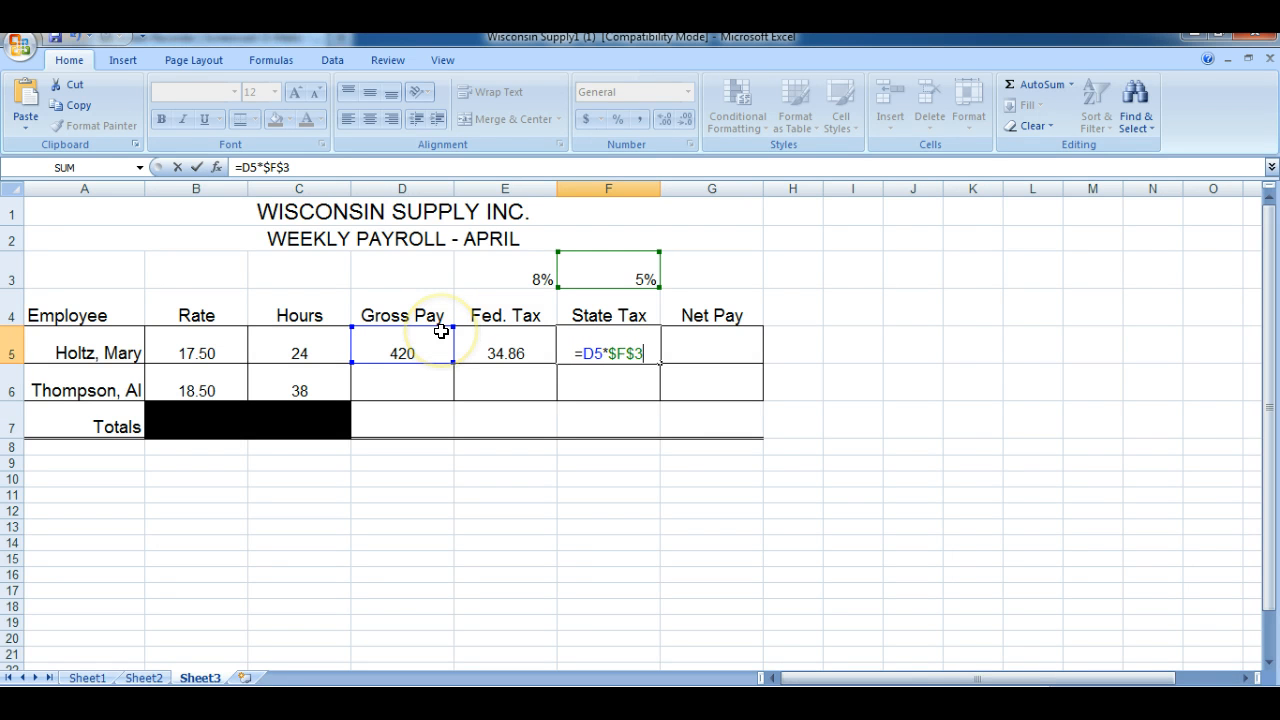
{"action": "key", "text": "Return"}
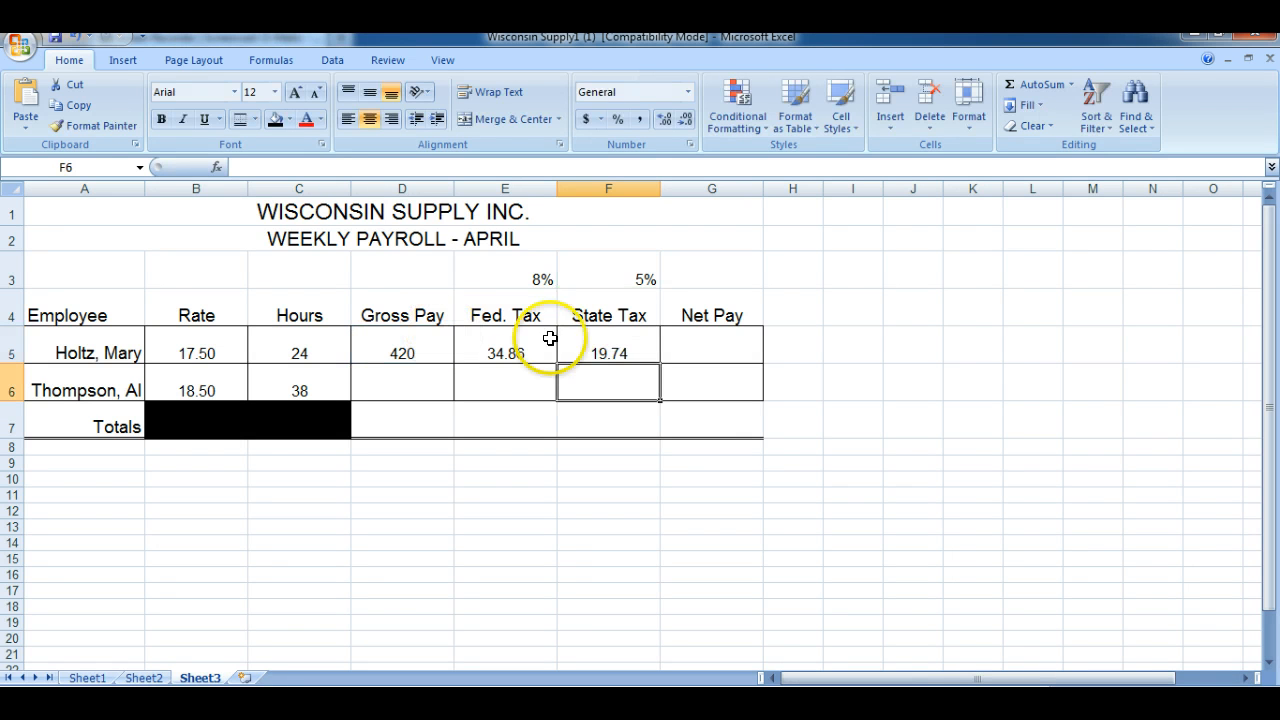
Calculate the first employee's net pay in G5 on Sheet3 with =D5-E5-F5
{"action": "left_click", "coordinate": [693, 342]}
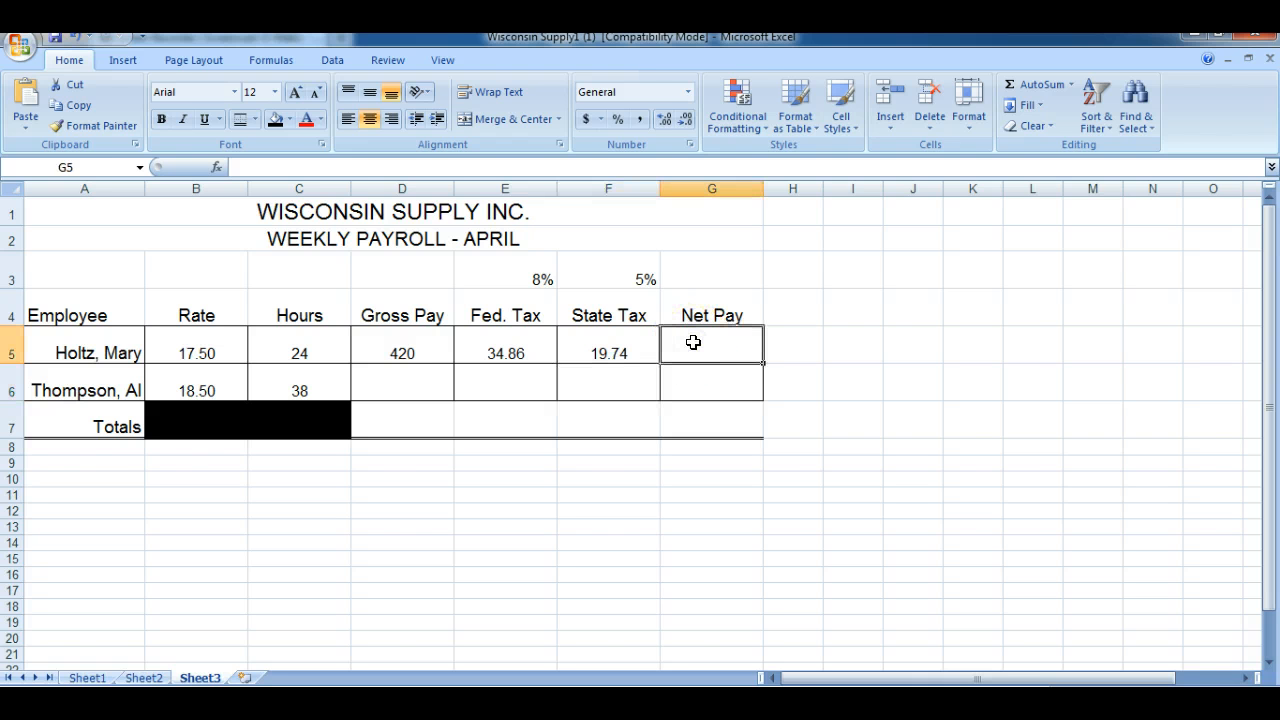
{"action": "type", "text": "="}
{"action": "left_click", "coordinate": [403, 346]}
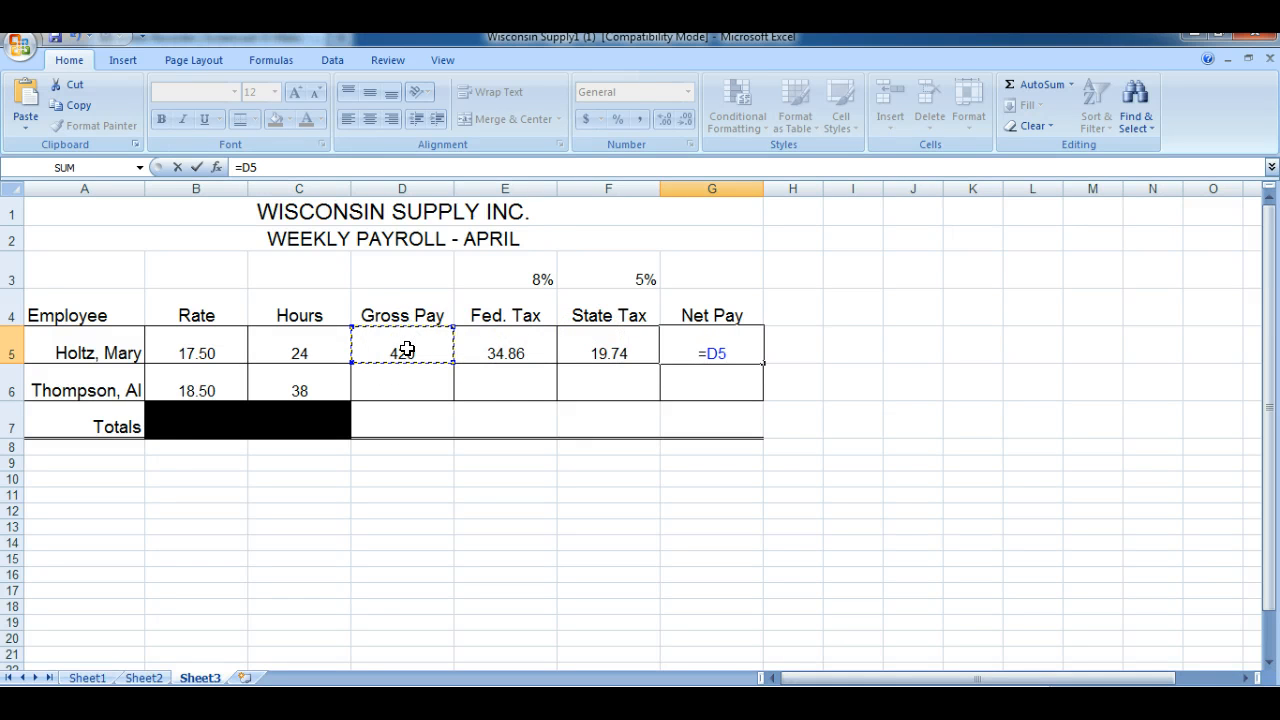
{"action": "type", "text": "-"}
{"action": "left_click", "coordinate": [489, 348]}
{"action": "type", "text": "-"}
{"action": "left_click", "coordinate": [595, 343]}
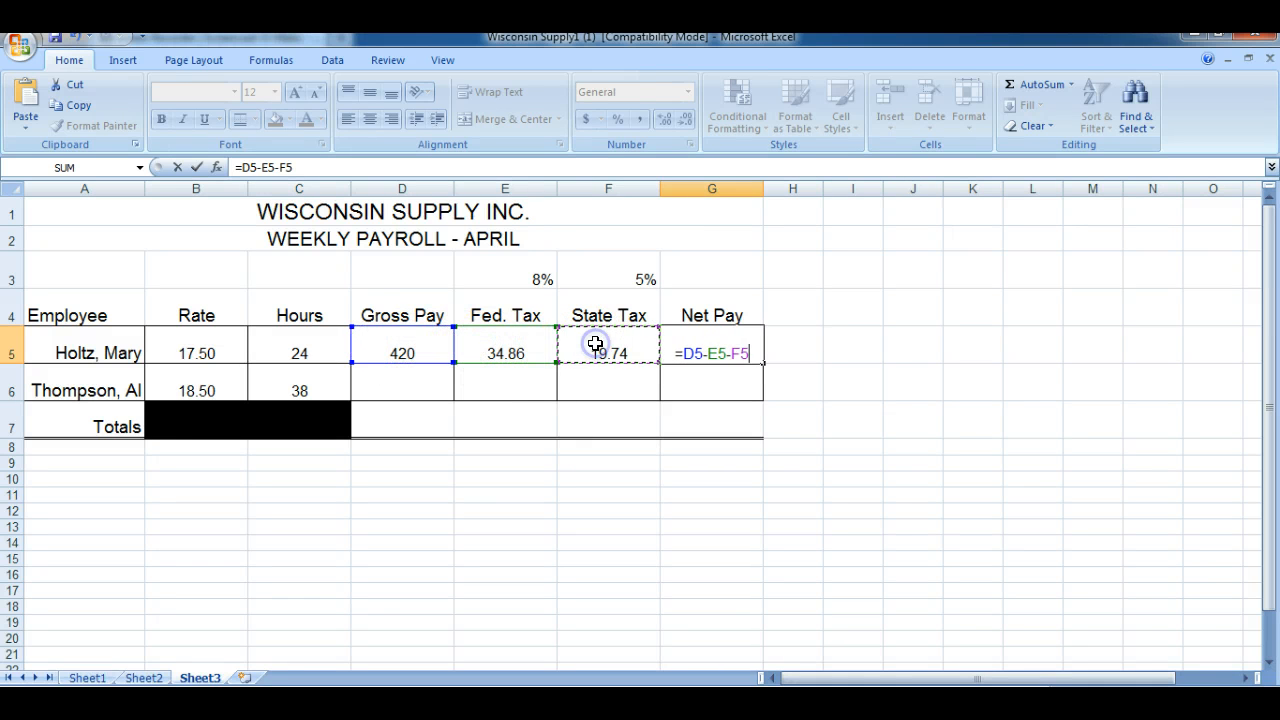
{"action": "key", "text": "Return"}
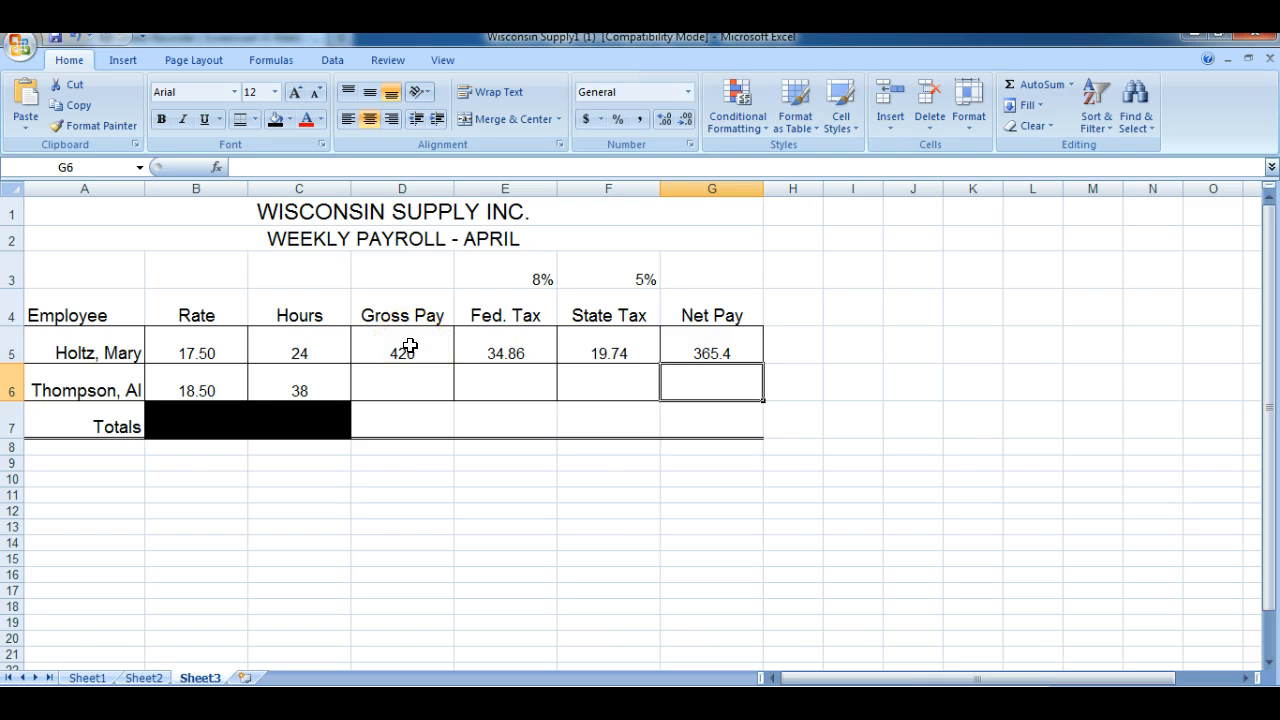
Fill the D5:G5 formulas down to row 6 and format the net pay in G5:G6 to two decimal places
{"action": "left_click_drag", "start_coordinate": [410, 346], "coordinate": [761, 390]}
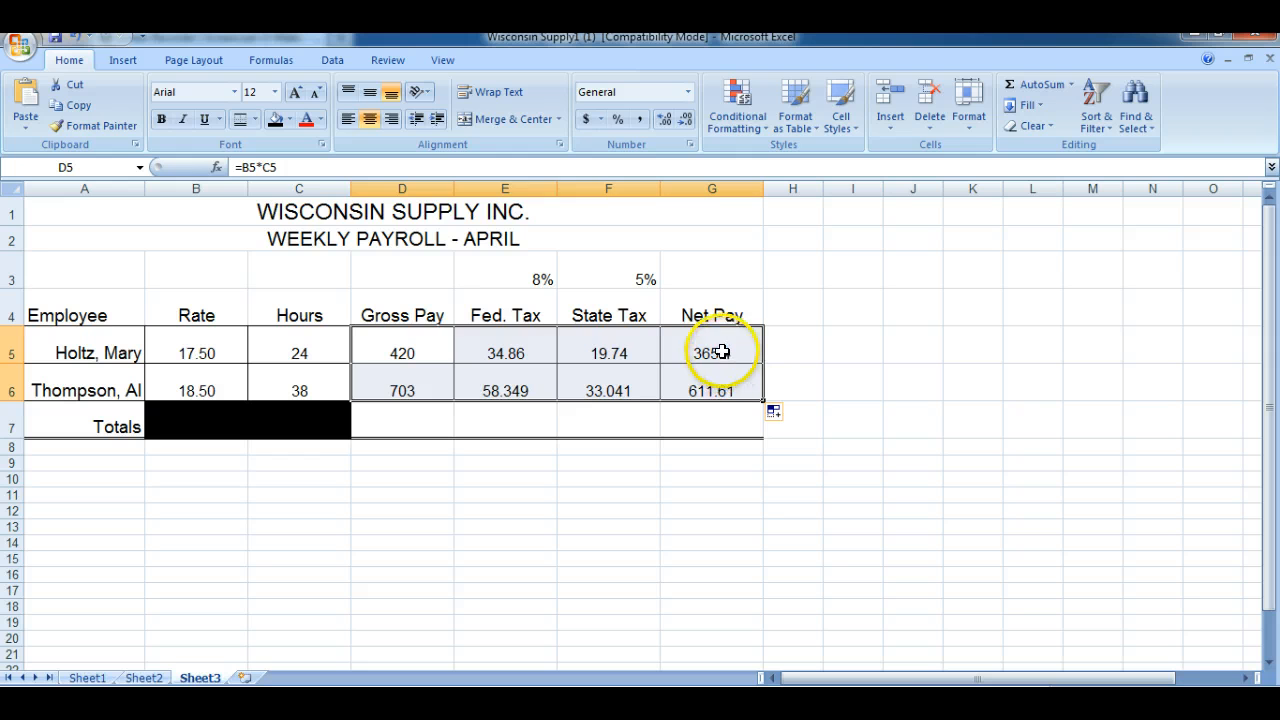
{"action": "left_click_drag", "start_coordinate": [722, 352], "coordinate": [723, 388]}
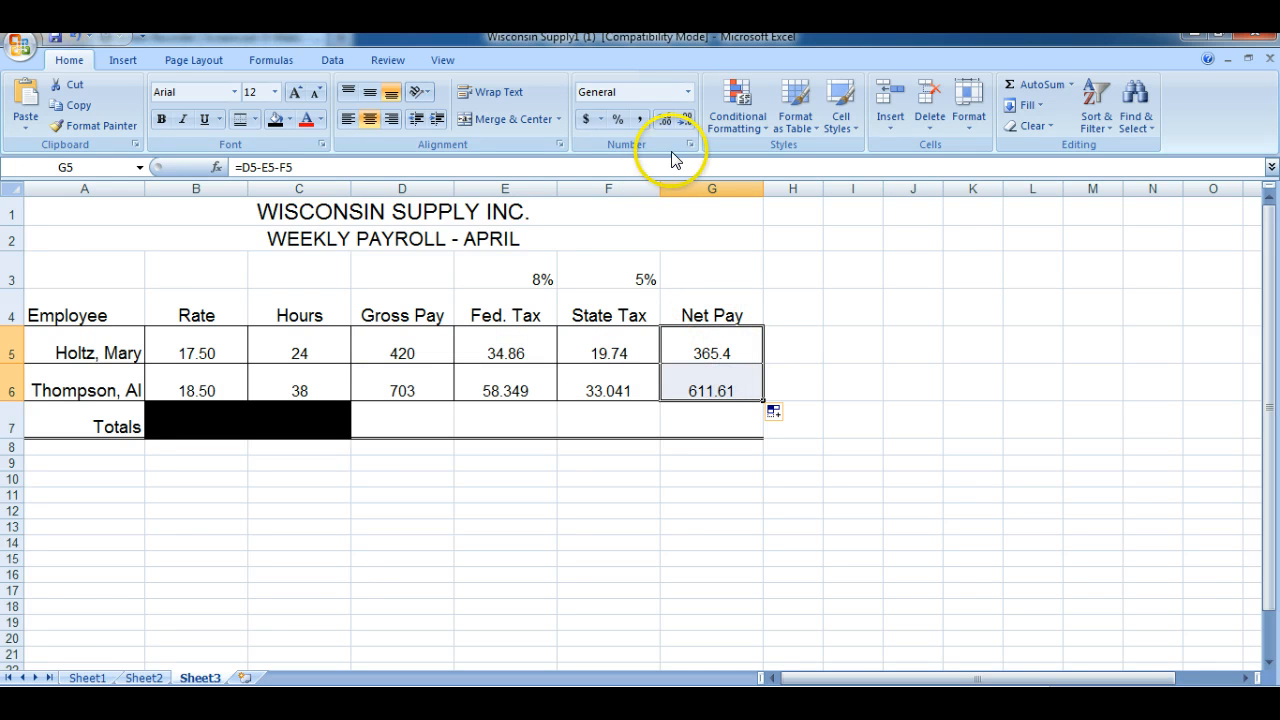
{"action": "left_click", "coordinate": [685, 119]}
{"action": "left_click", "coordinate": [664, 120]}
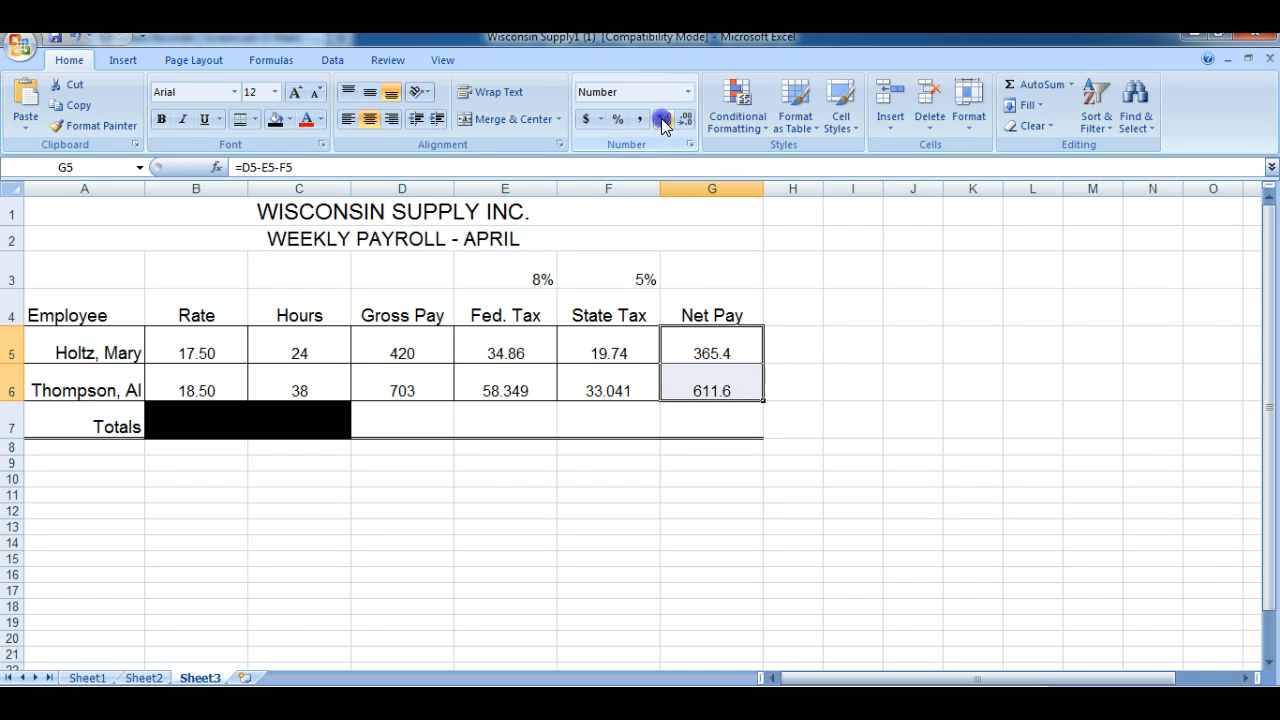
{"action": "left_click", "coordinate": [664, 120]}
Total the Sheet3 gross pay in D7 with =SUM(D5:D6) and fill the sum across the Totals row to G7
{"action": "left_click", "coordinate": [390, 420]}
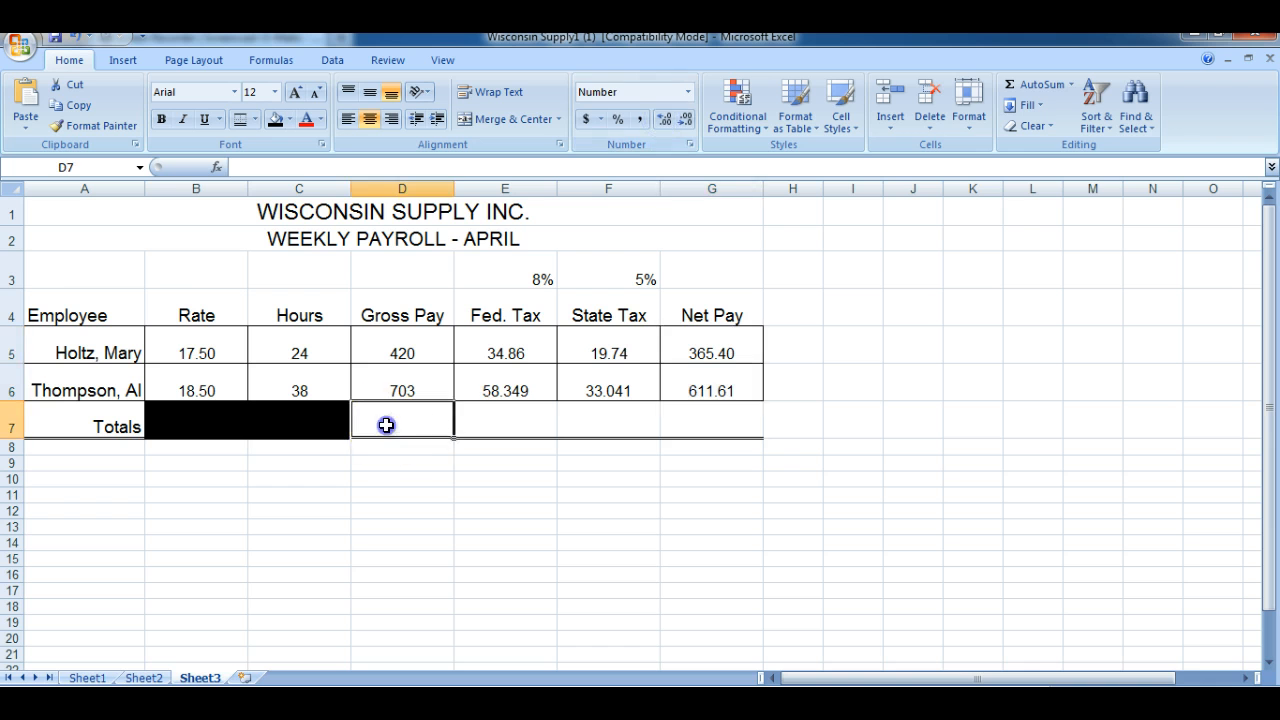
{"action": "left_click", "coordinate": [1070, 85]}
{"action": "left_click", "coordinate": [1068, 106]}
{"action": "key", "text": "Return"}
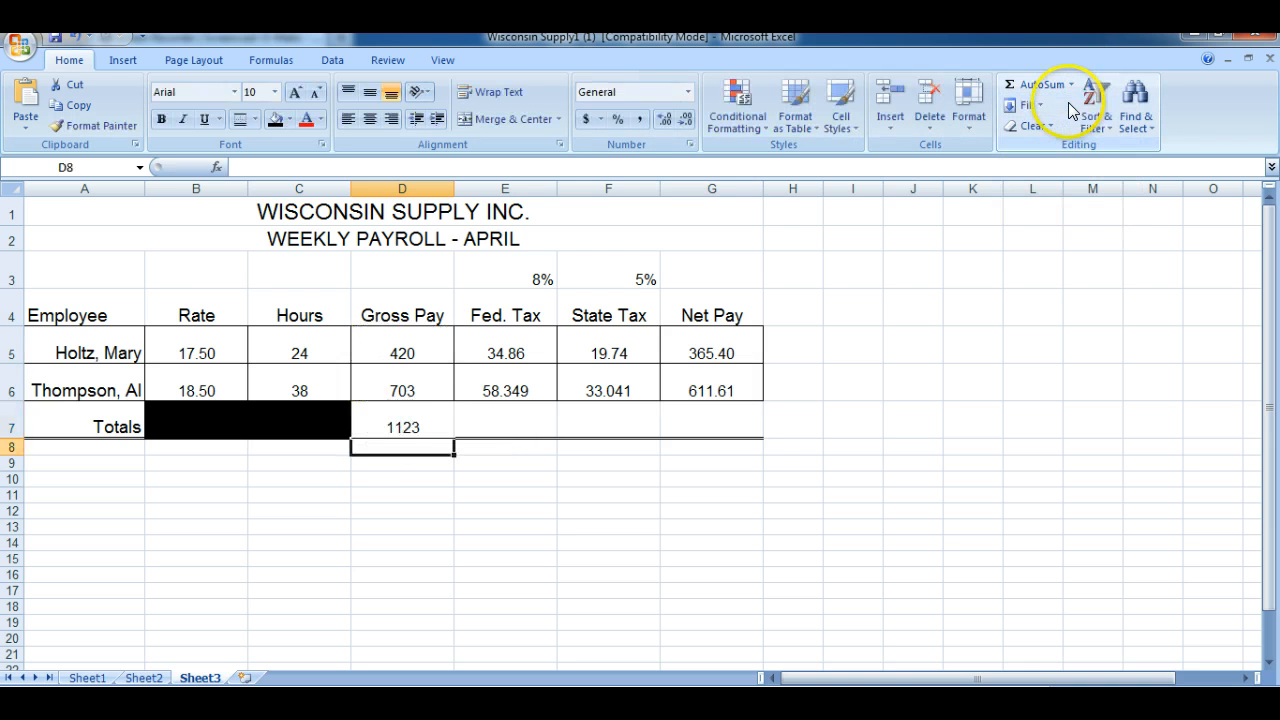
{"action": "left_click", "coordinate": [412, 428]}
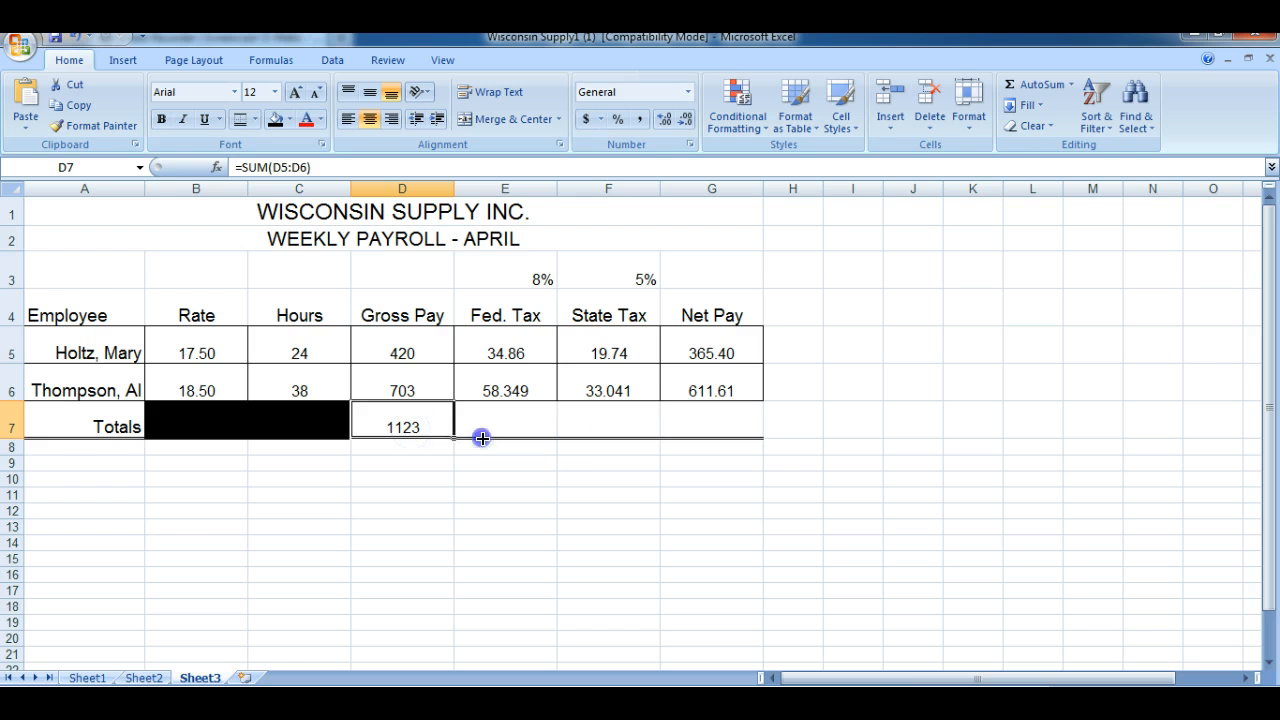
{"action": "left_click_drag", "start_coordinate": [482, 438], "coordinate": [735, 438]}
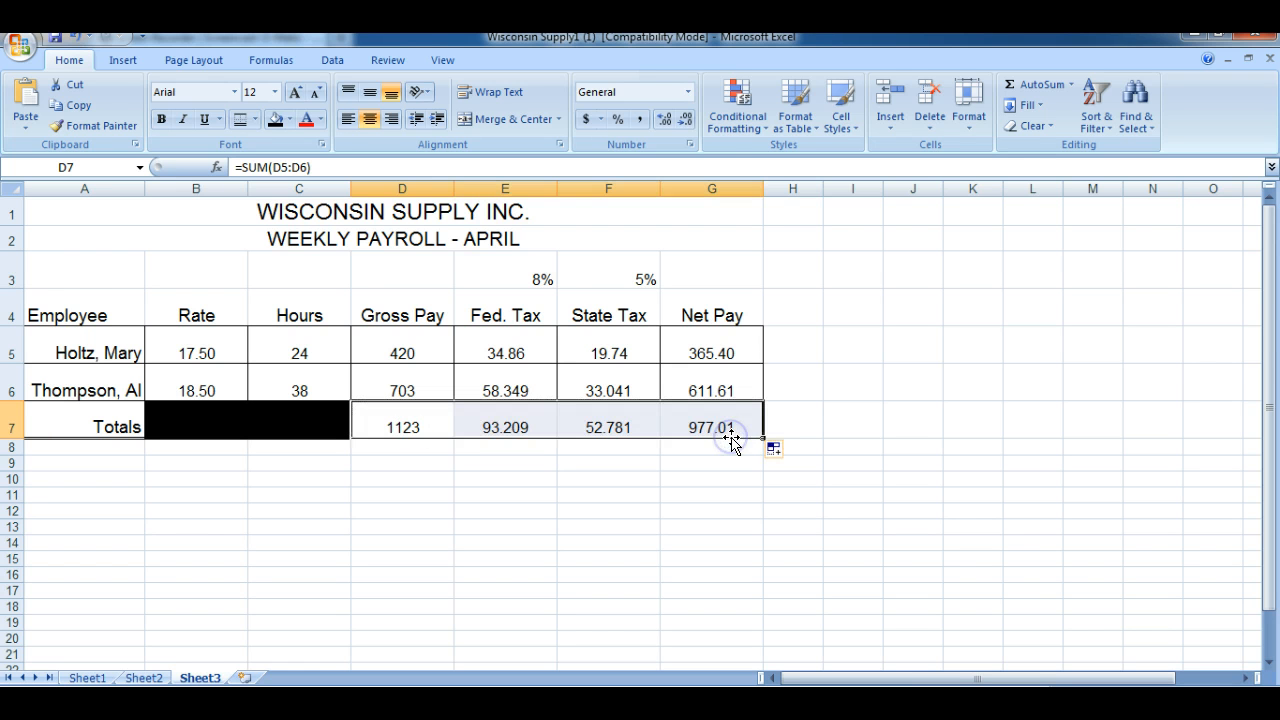
Format the Sheet3 totals in D7:G7 to show two decimal places, then deselect the range
{"action": "left_click", "coordinate": [664, 119]}
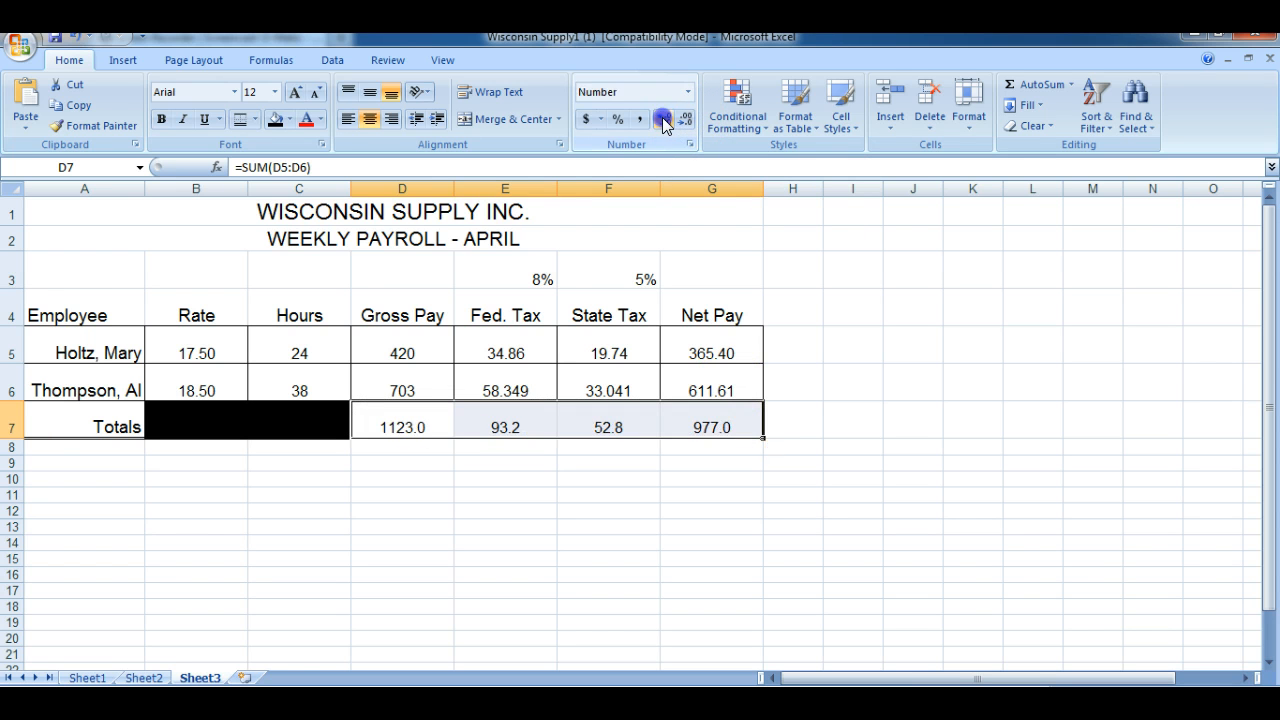
{"action": "left_click", "coordinate": [684, 119]}
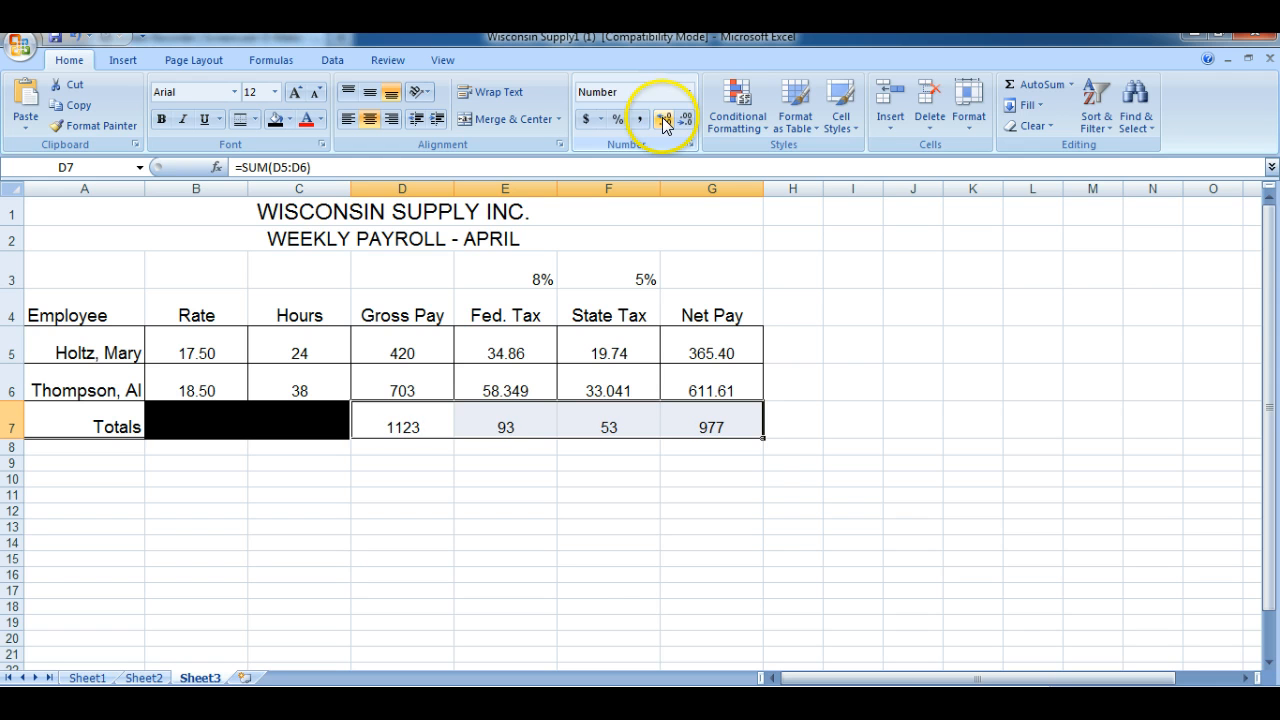
{"action": "left_click", "coordinate": [664, 119]}
{"action": "left_click", "coordinate": [664, 119]}
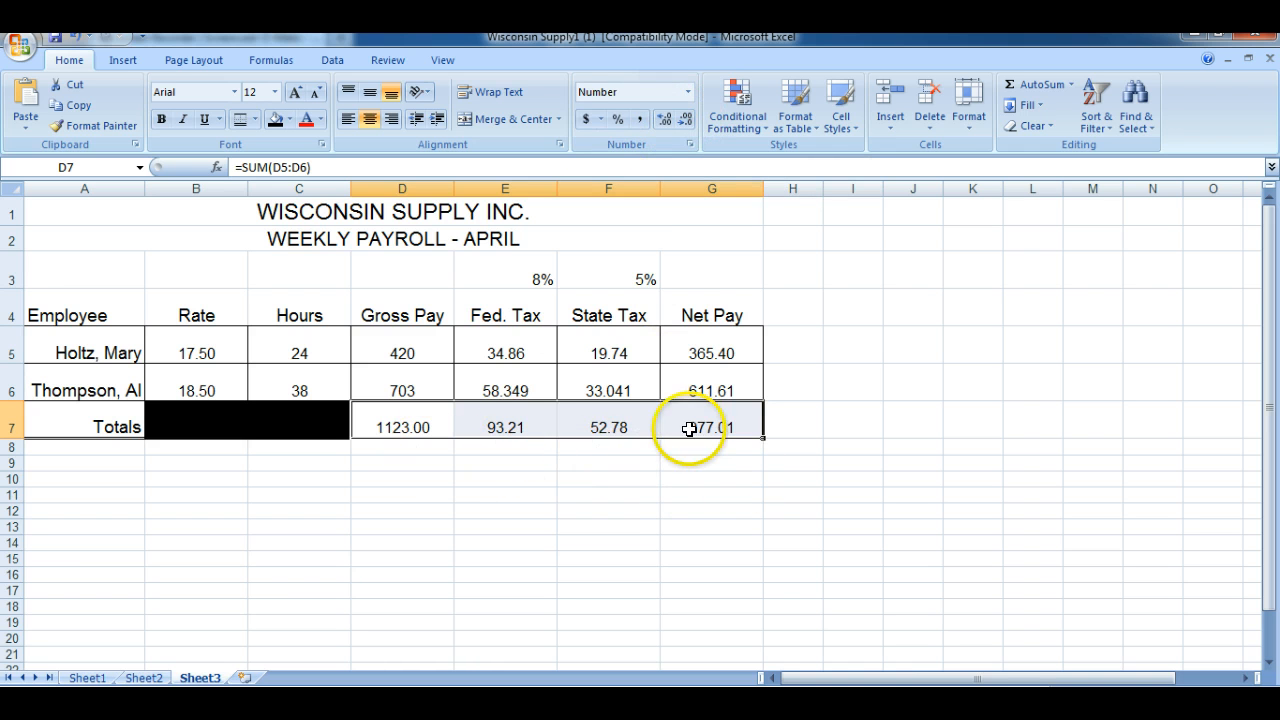
{"action": "left_click", "coordinate": [830, 414]}
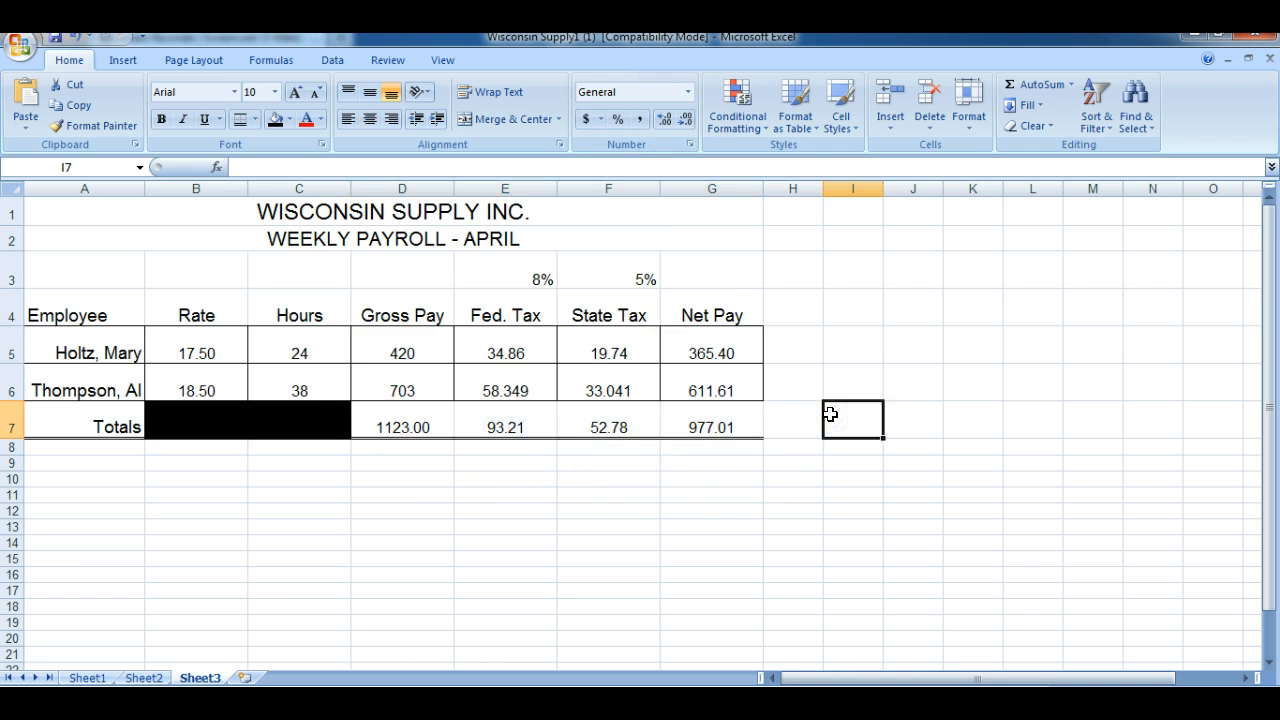